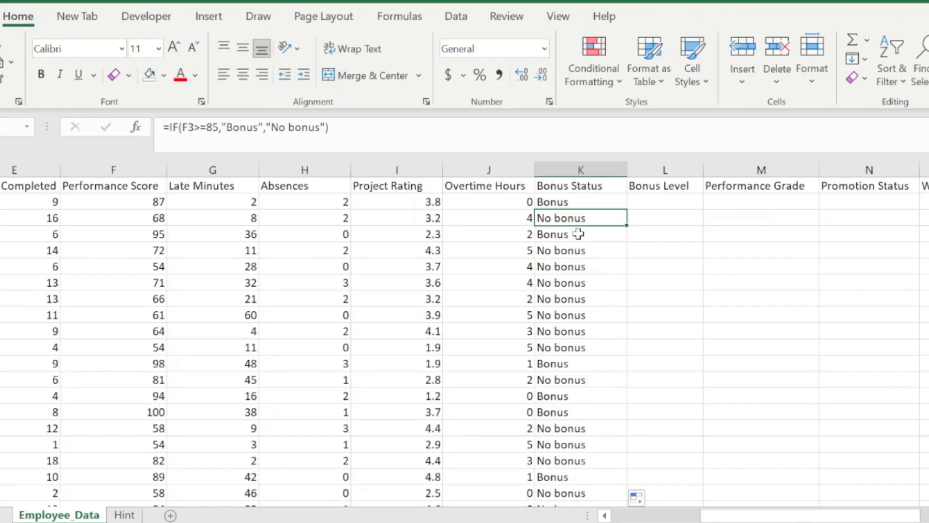
# Review the nested IF bonus rules on the Hint sheet for the Bonus Level column, and return to Employee_Data
pyautogui.press('Up')
pyautogui.press('Right')
pyautogui.press('Up')
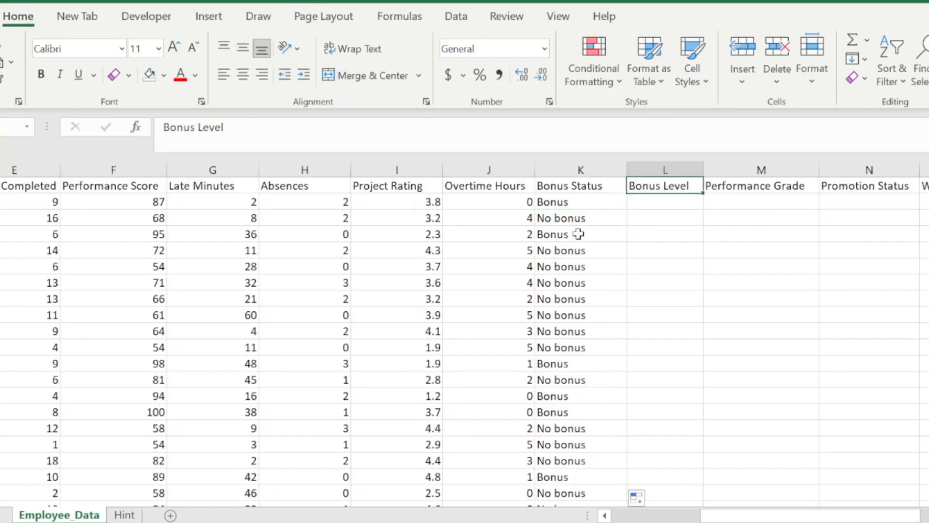
pyautogui.click(124, 515)
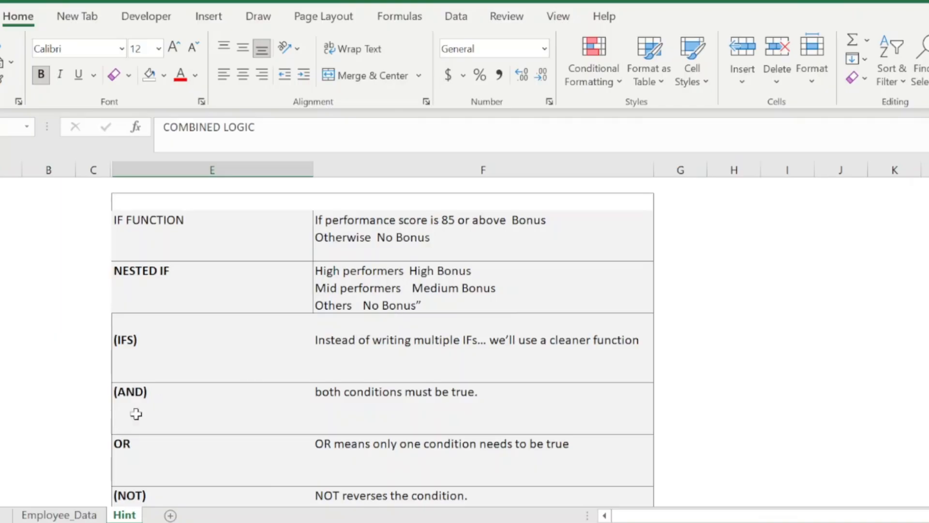
pyautogui.click(70, 516)
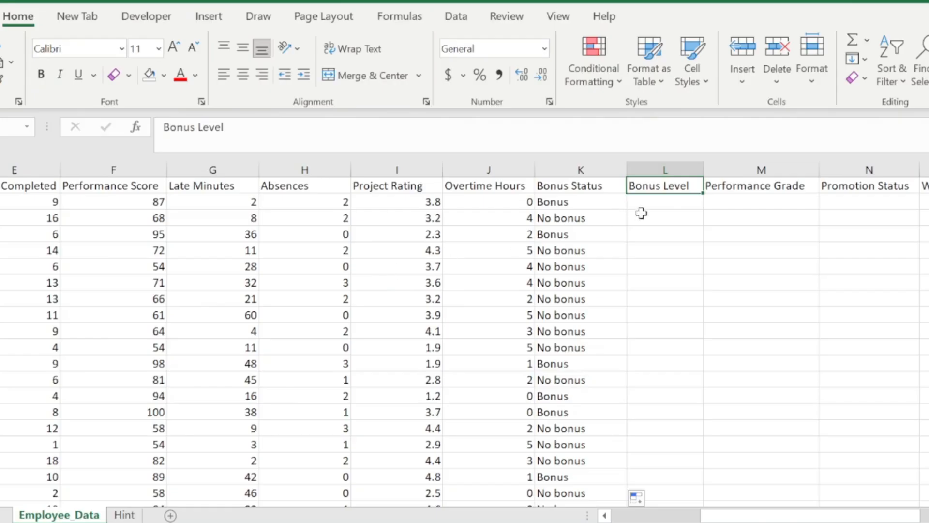
# Start an IF formula in L2 that returns "High bonus" when the performance score in F2 is at least 85
pyautogui.click(667, 208)
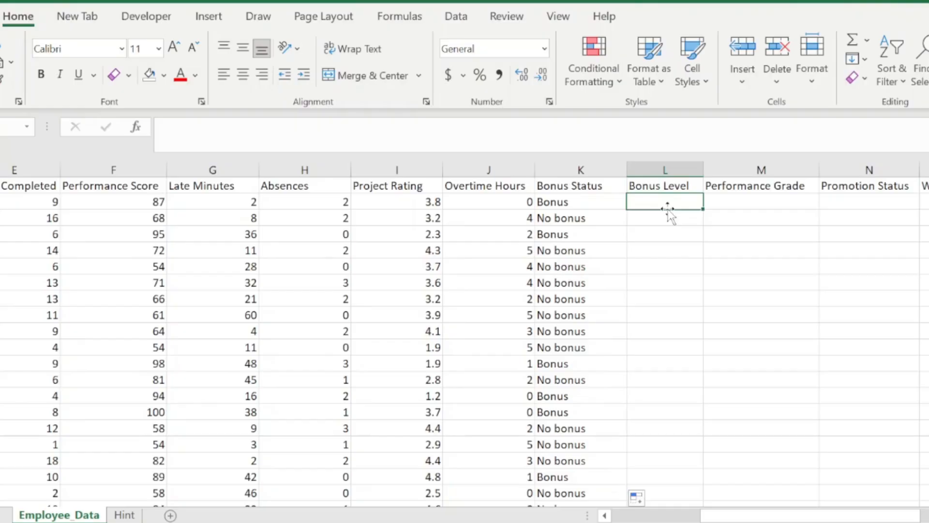
pyautogui.write('=')
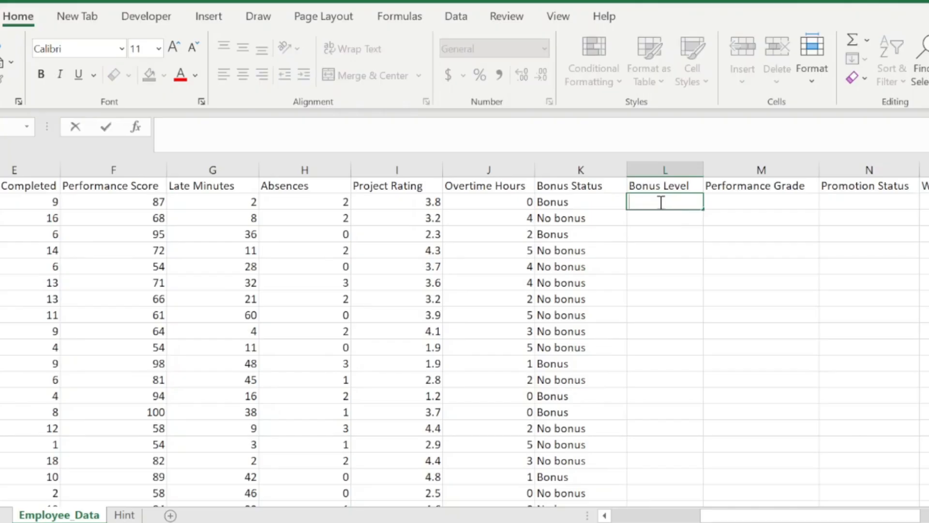
pyautogui.write('if')
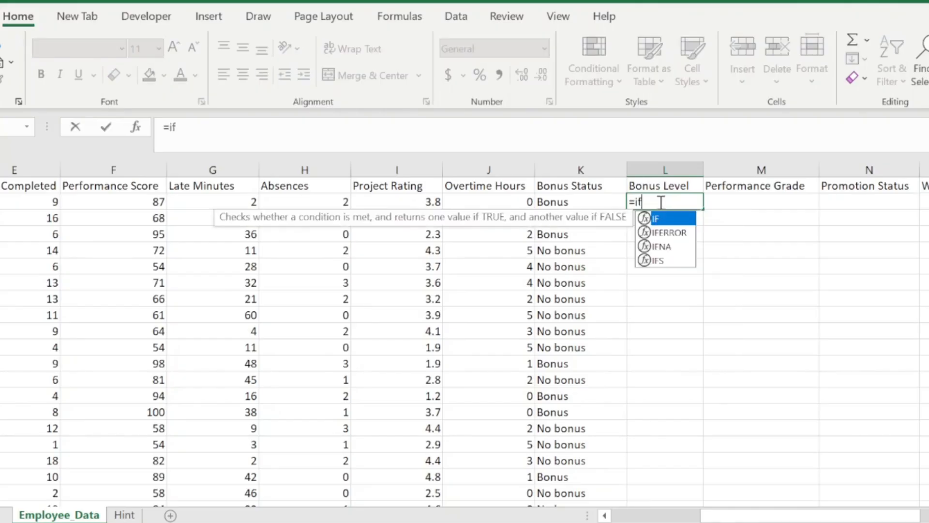
pyautogui.press('Tab')
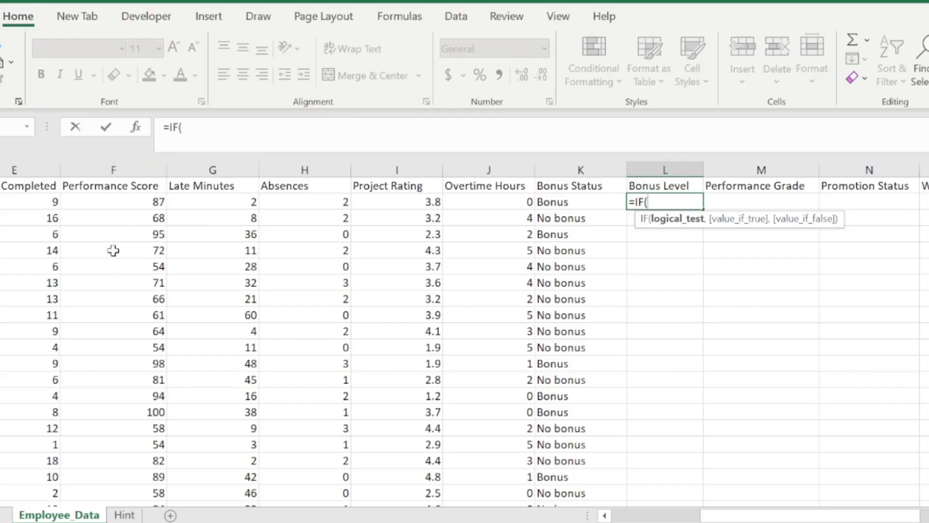
pyautogui.click(118, 201)
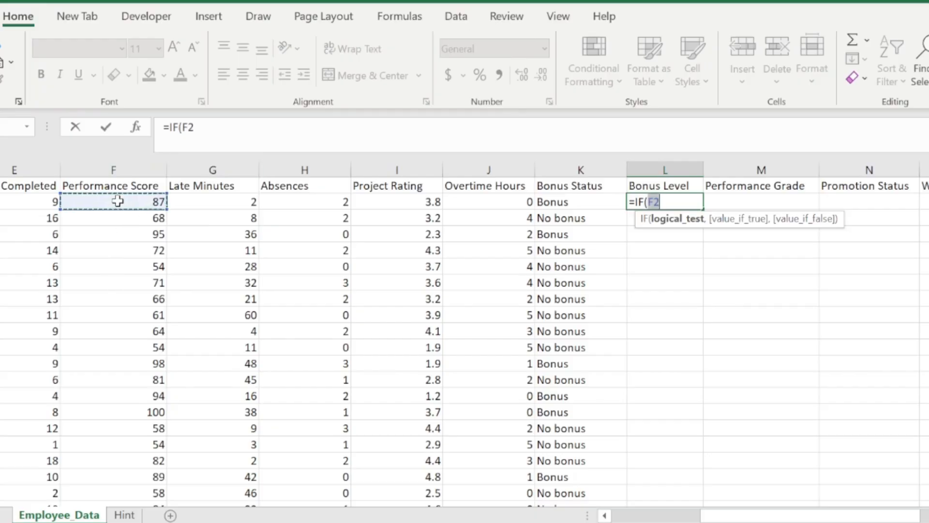
pyautogui.click(204, 132)
pyautogui.write('>=')
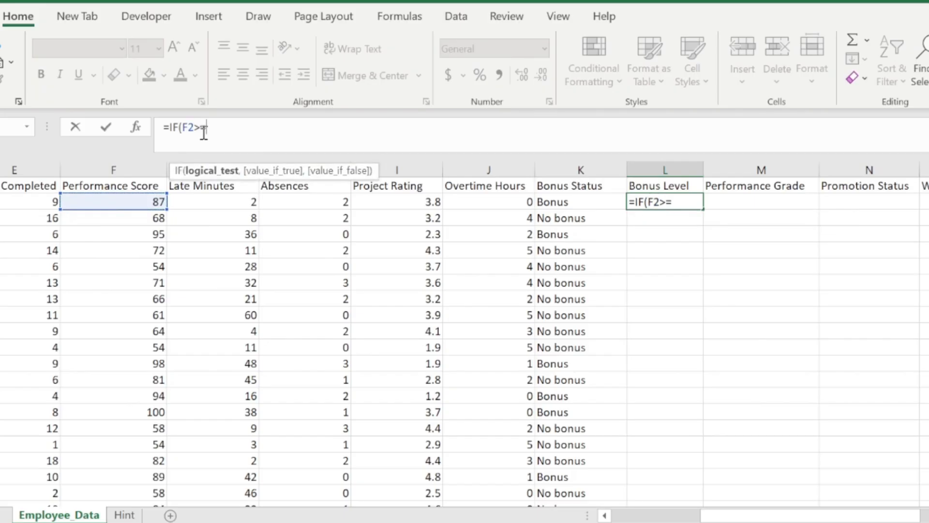
pyautogui.write('85," ')
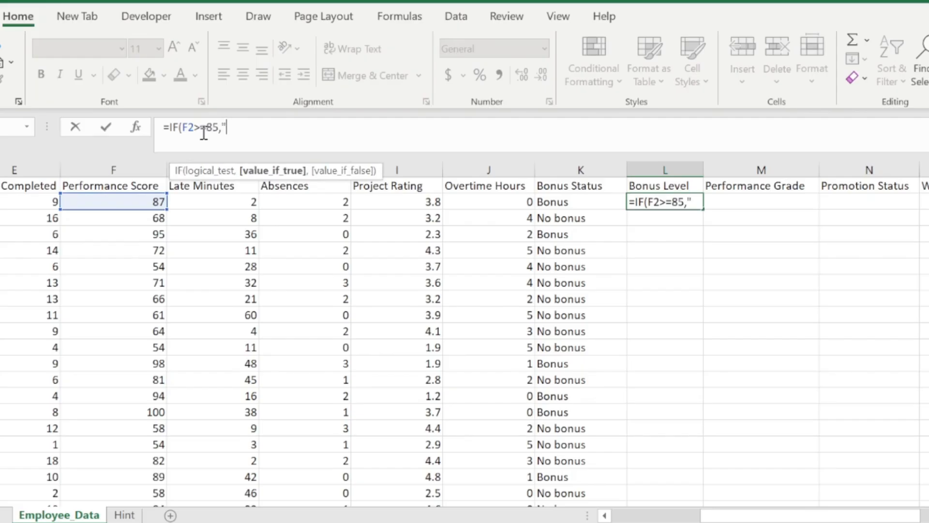
pyautogui.write('High bonus"')
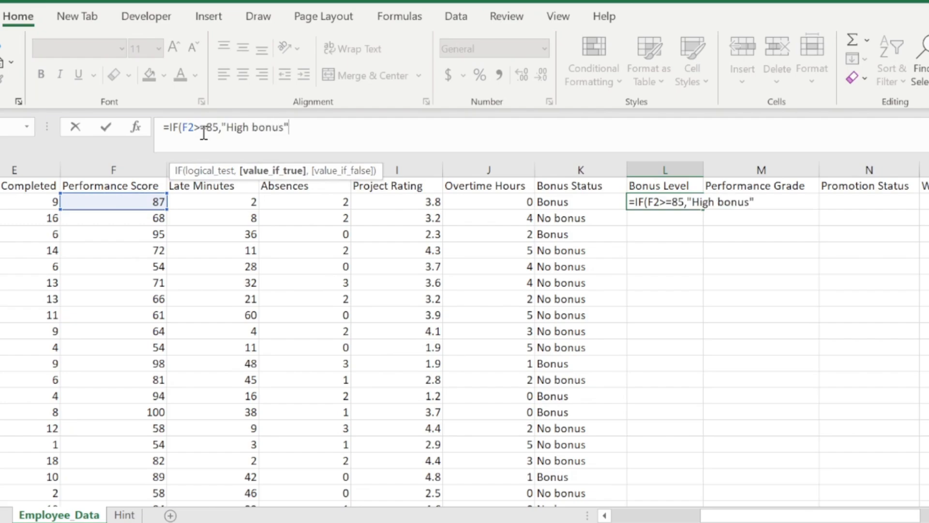
pyautogui.write(',')
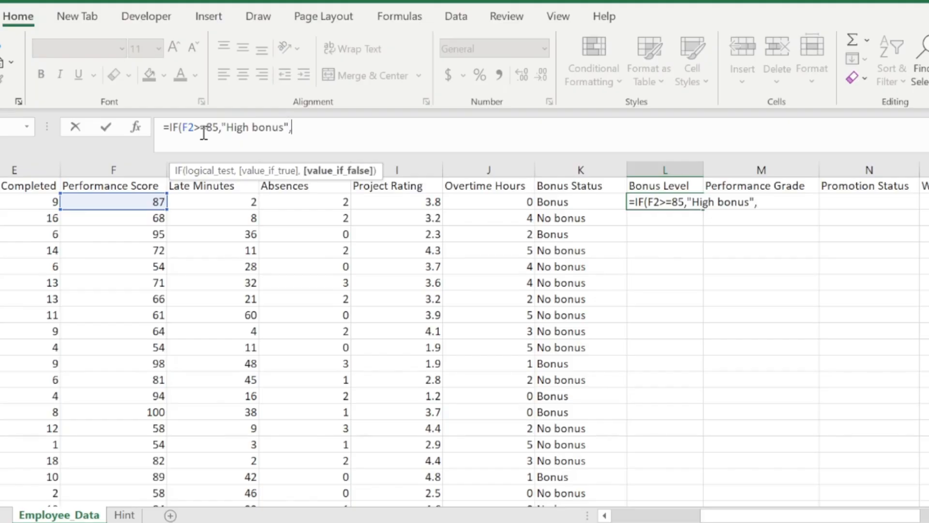
# Nest a second IF as the formula's false value, testing whether F2 is at least 70
pyautogui.write('i')
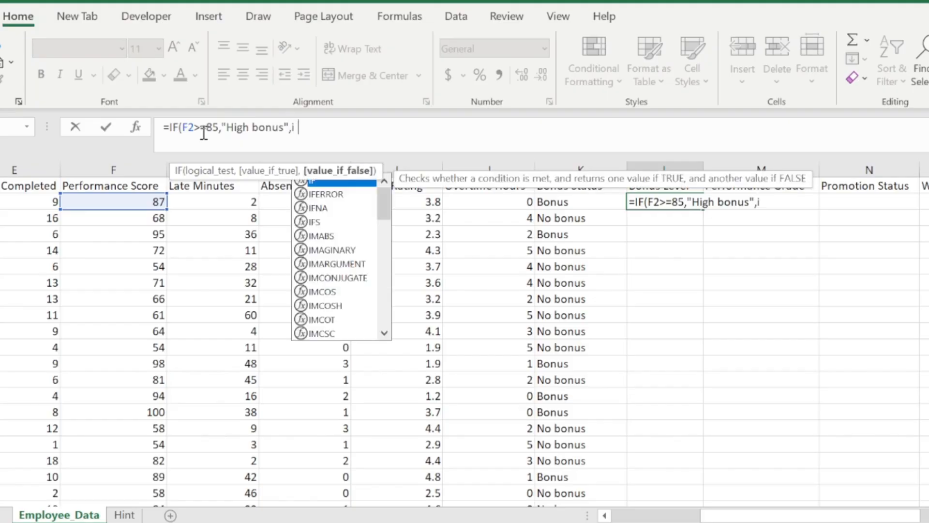
pyautogui.write('f')
pyautogui.press('Tab')
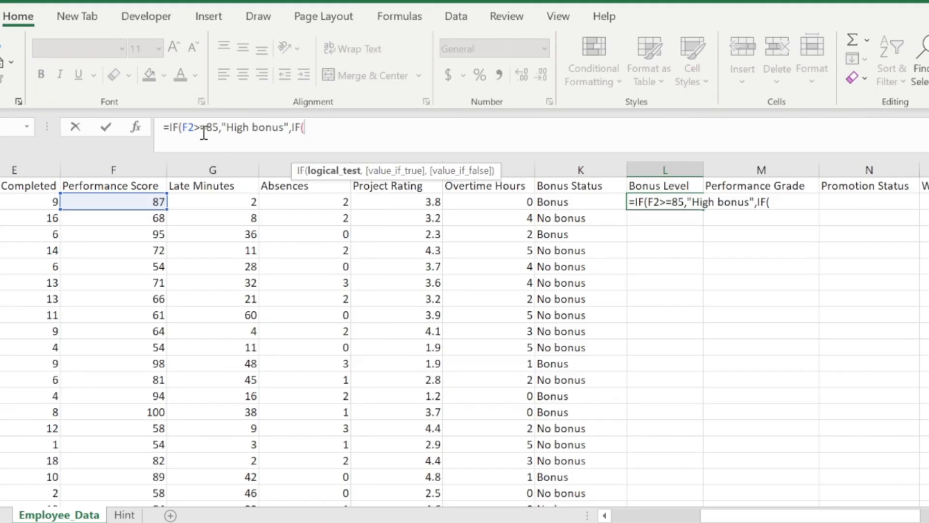
pyautogui.click(140, 202)
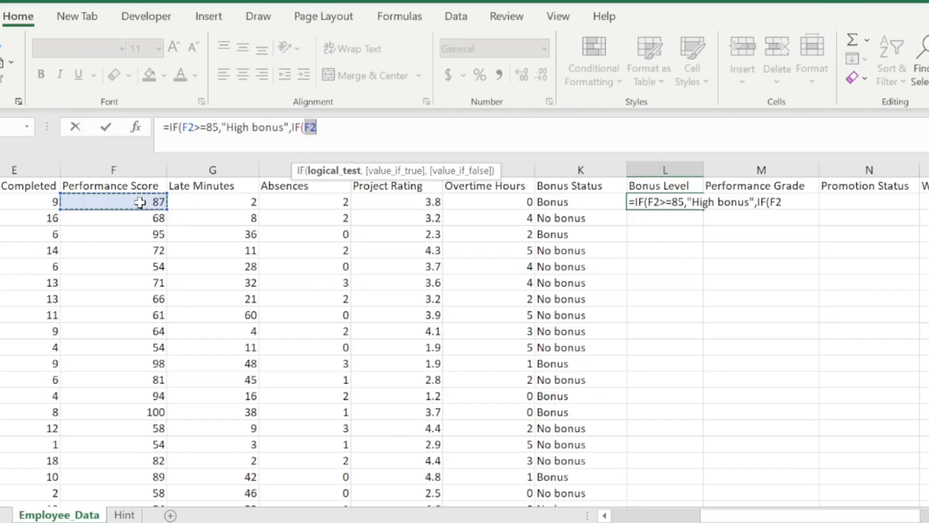
pyautogui.click(335, 128)
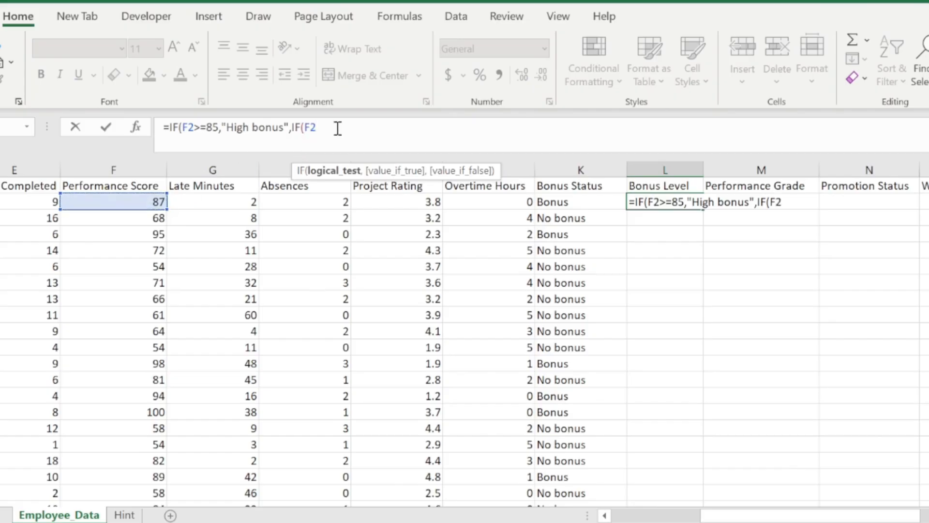
pyautogui.write('>=0')
pyautogui.press('BackSpace')
pyautogui.write('70,')
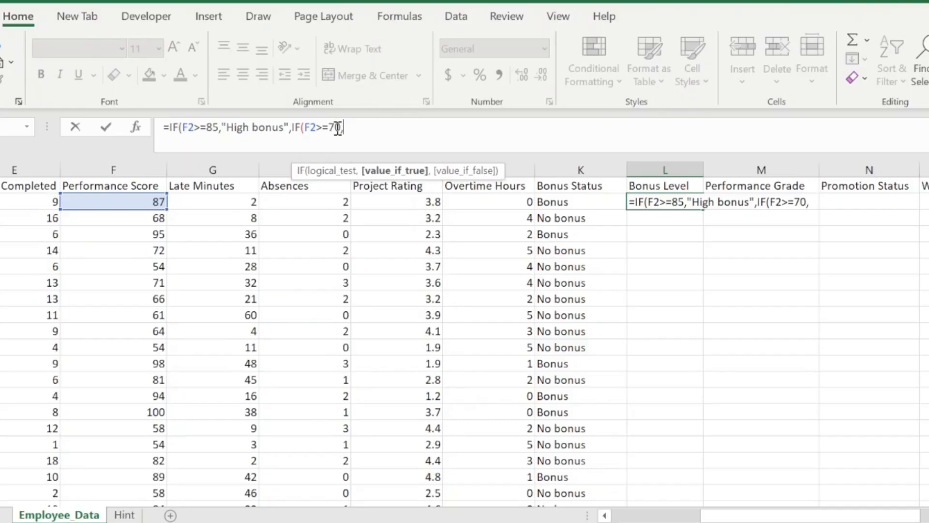
# Complete the nested IF with "Medium bonus" when true and "No bonus" otherwise, and enter the formula in L2
pyautogui.write('"Md')
pyautogui.press('BackSpace')
pyautogui.write('ediu')
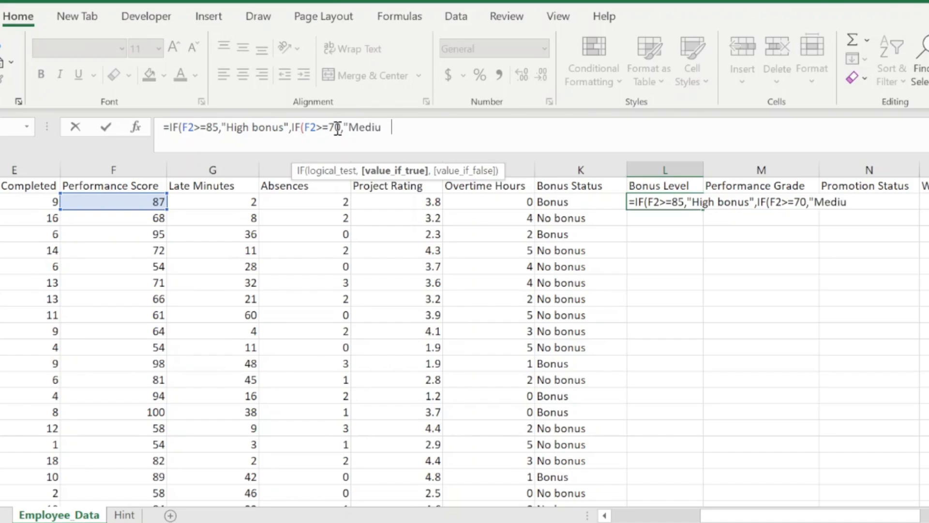
pyautogui.write('m bonus')
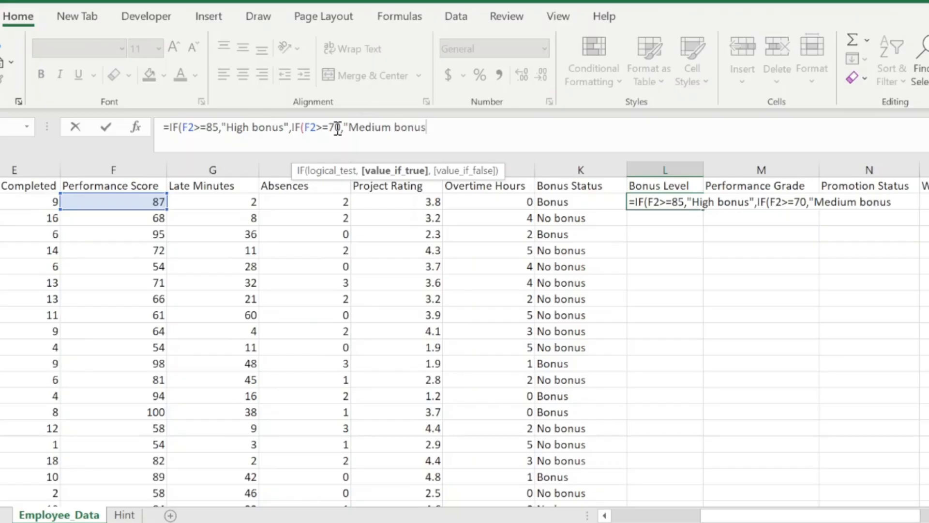
pyautogui.write('","')
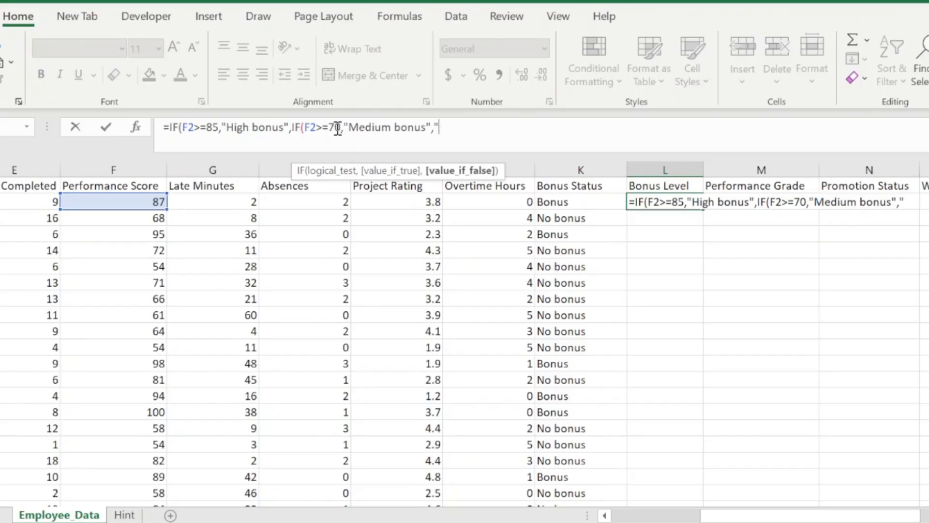
pyautogui.write('No bonu ')
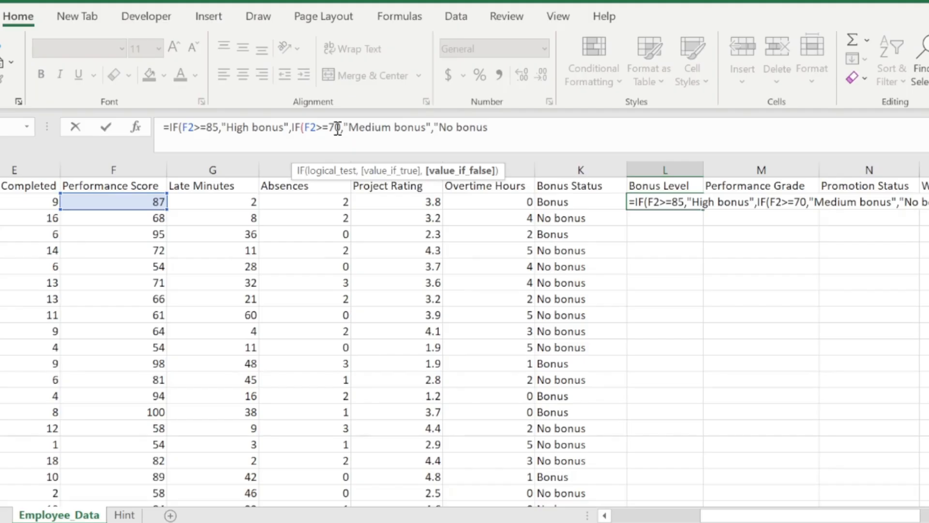
pyautogui.write('"')
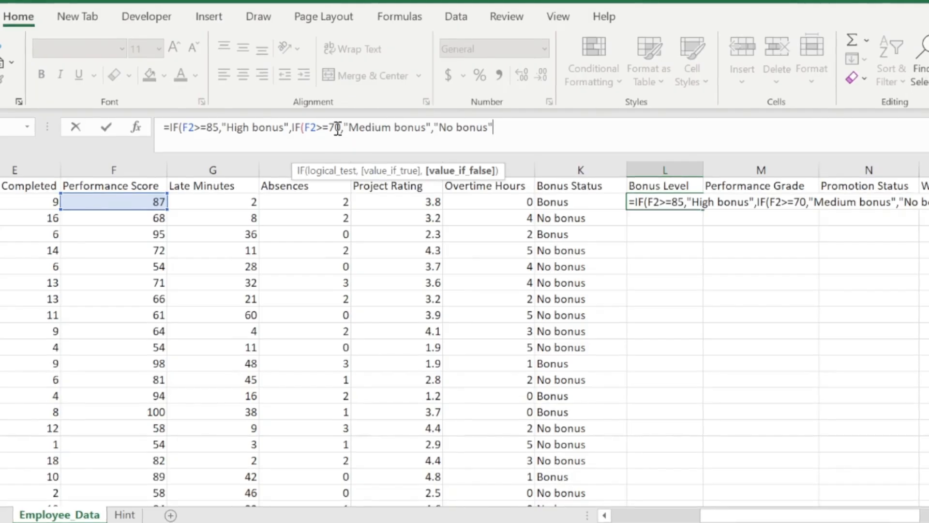
pyautogui.write('))')
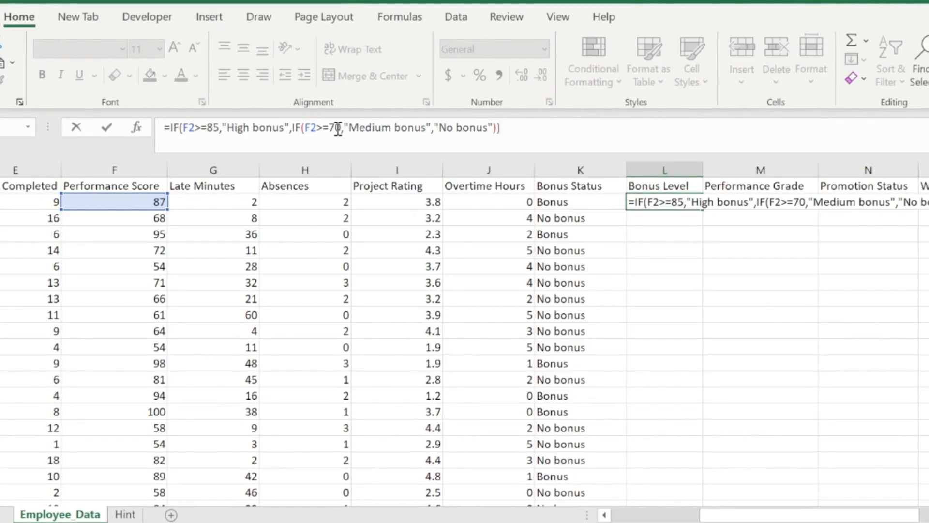
pyautogui.press('Return')
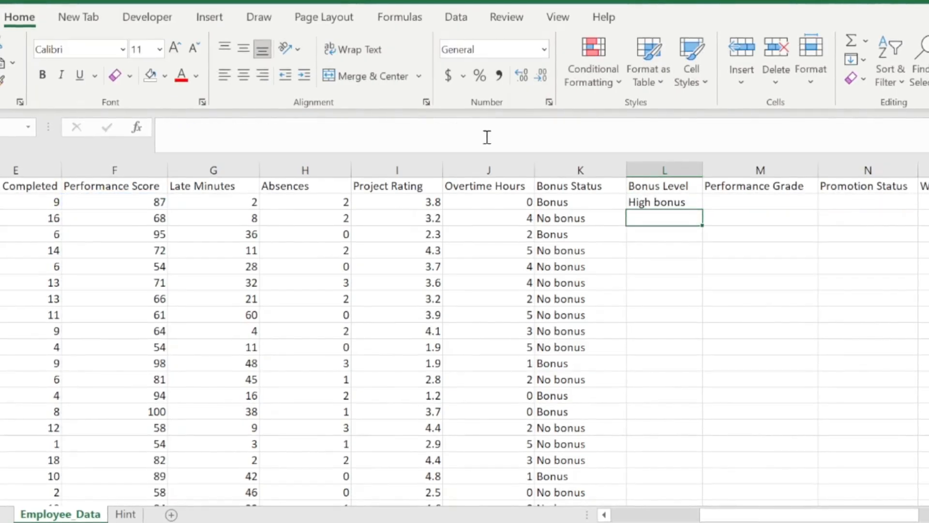
# Fill the L2 formula down the Bonus Level column to the last employee row and check both ends
pyautogui.click(645, 205)
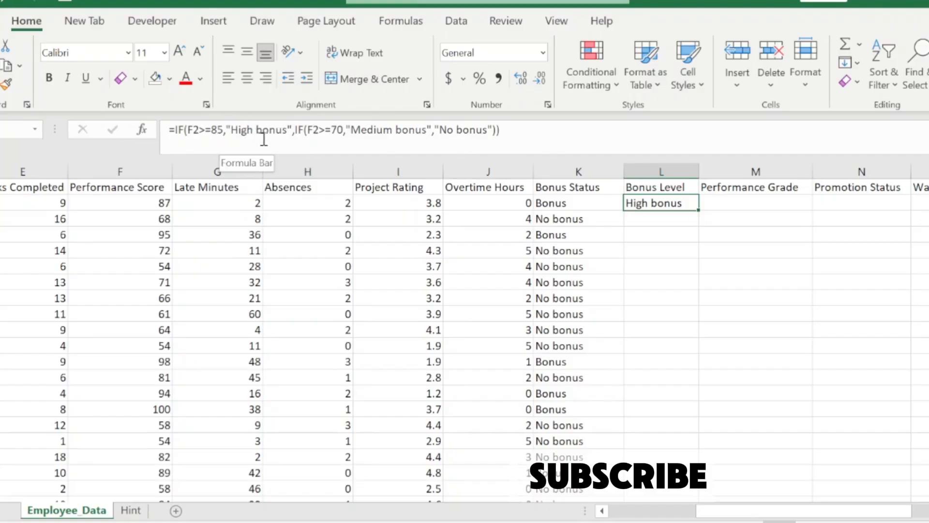
pyautogui.doubleClick(697, 212)
pyautogui.click(661, 236)
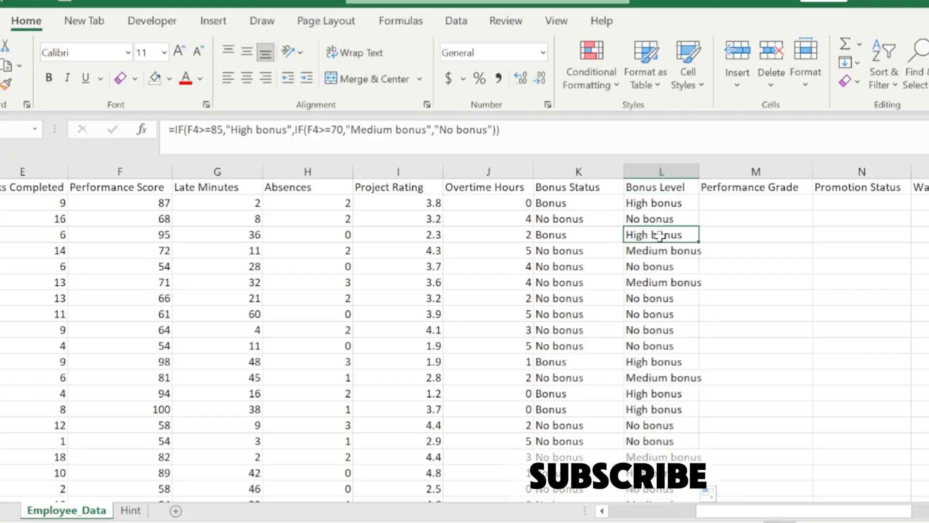
pyautogui.hotkey('ctrl', 'Down')
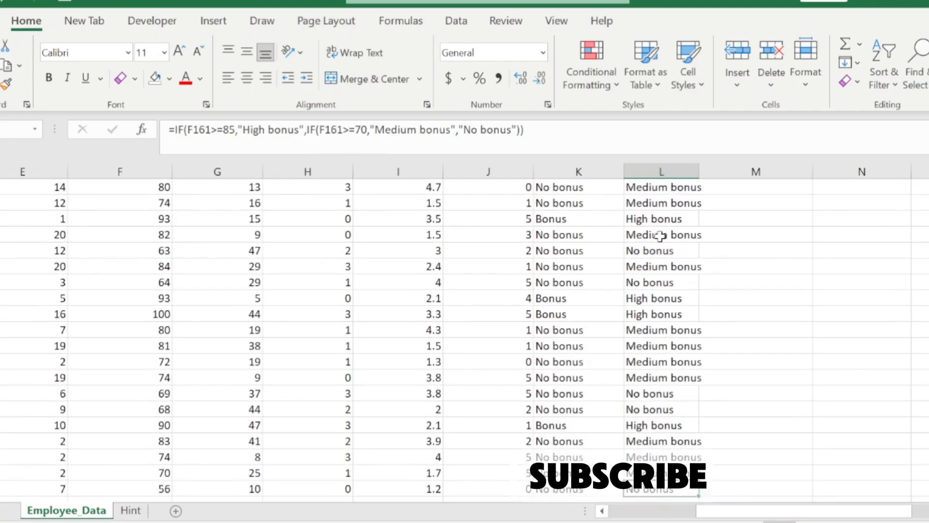
pyautogui.hotkey('ctrl', 'Up')
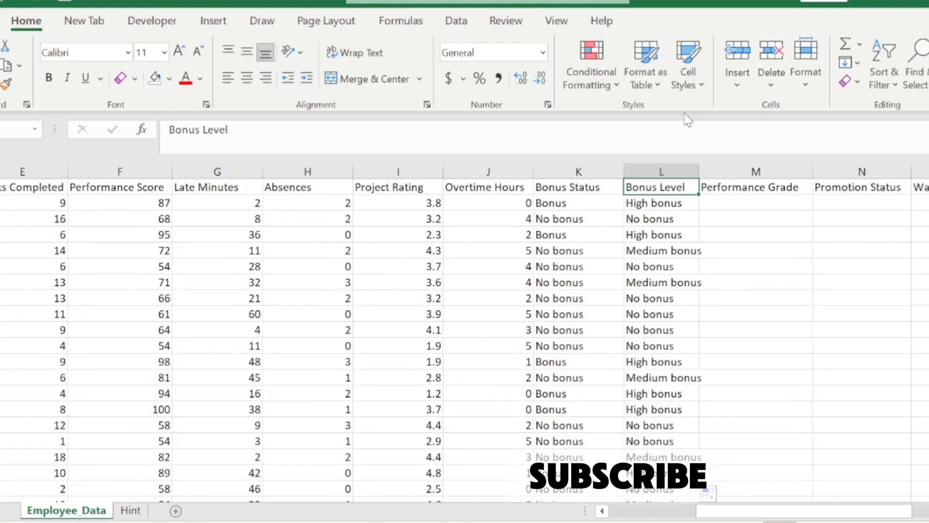
# Widen the Bonus Level column to fit "Medium bonus" and select its first result in L2
pyautogui.moveTo(699, 172); pyautogui.dragTo(722, 173)
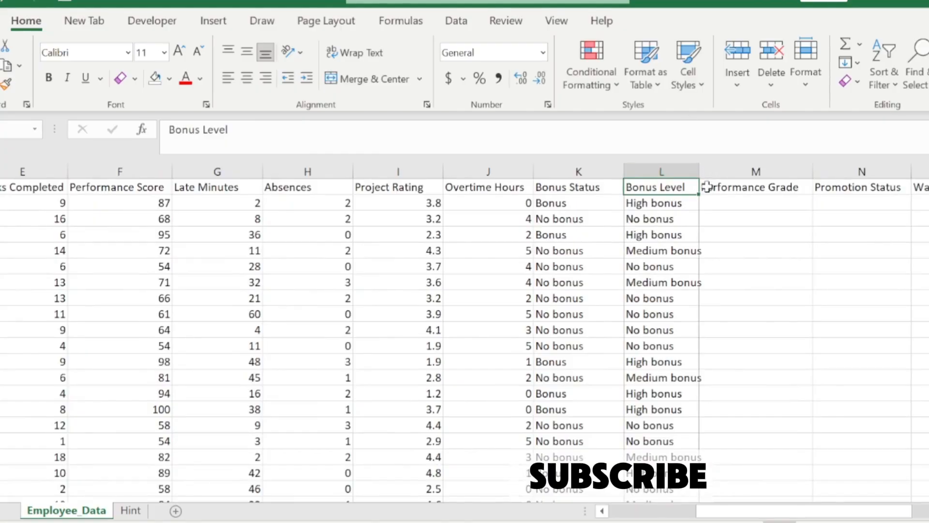
pyautogui.click(683, 233)
pyautogui.press('Up')
pyautogui.press('Up')
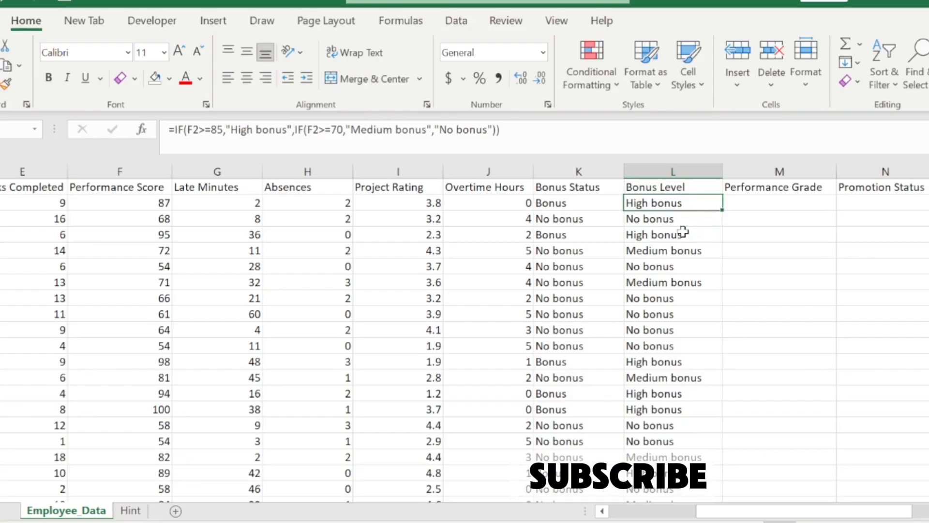
# Compare the bonus level in row 3 with that employee's performance score in column F
pyautogui.press('Down')
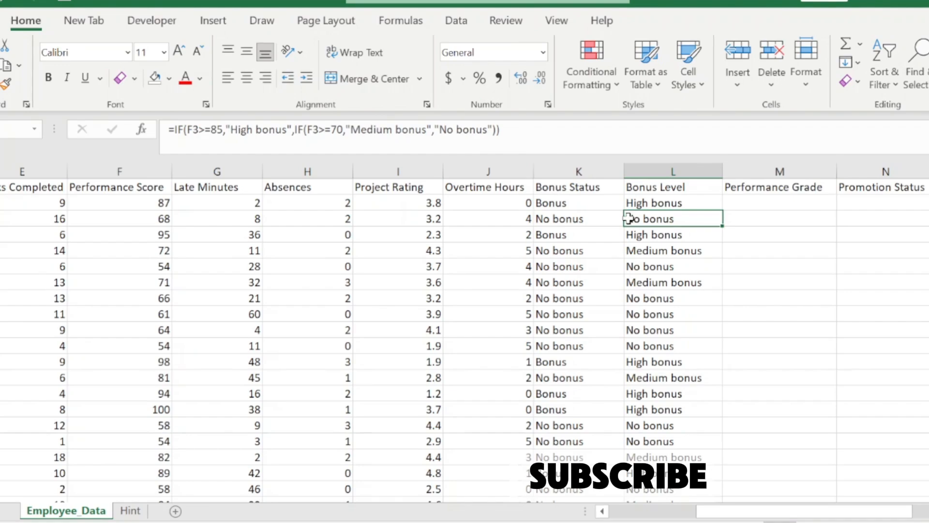
pyautogui.press('Left')
pyautogui.press('Left')
pyautogui.press('Left')
pyautogui.press('Left')
pyautogui.press('Left')
pyautogui.press('Left')
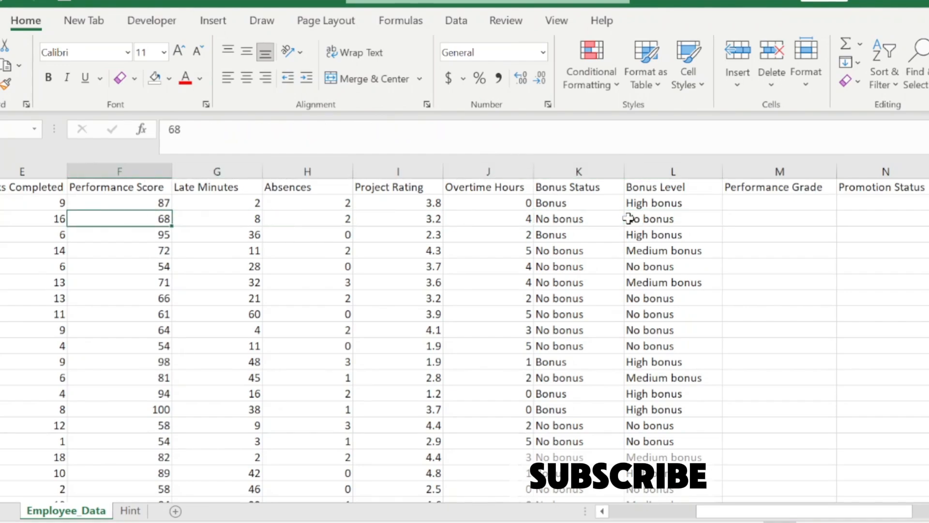
pyautogui.press('Right')
pyautogui.press('Right')
pyautogui.press('Right')
pyautogui.press('Right')
pyautogui.press('Right')
pyautogui.press('Right')
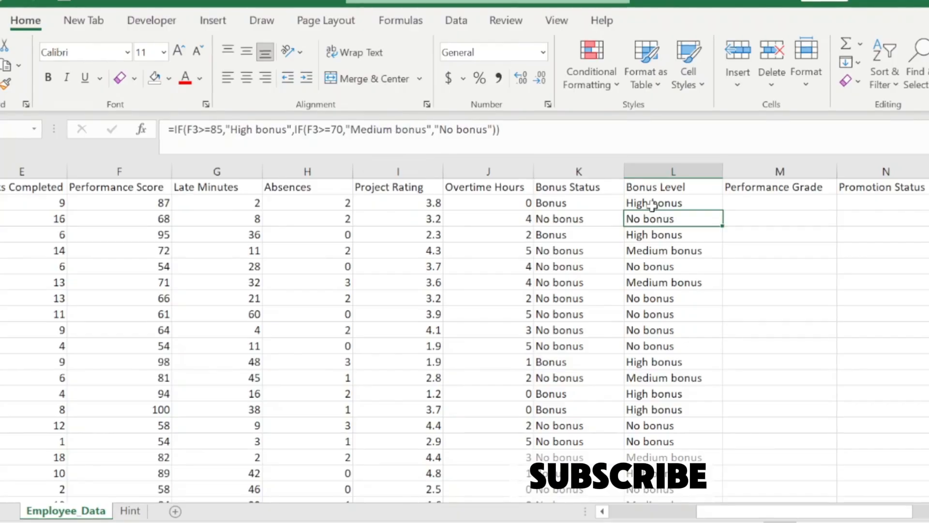
# Compare the bonus level in row 5 with that employee's performance score in column F and bonus status in column K
pyautogui.click(663, 254)
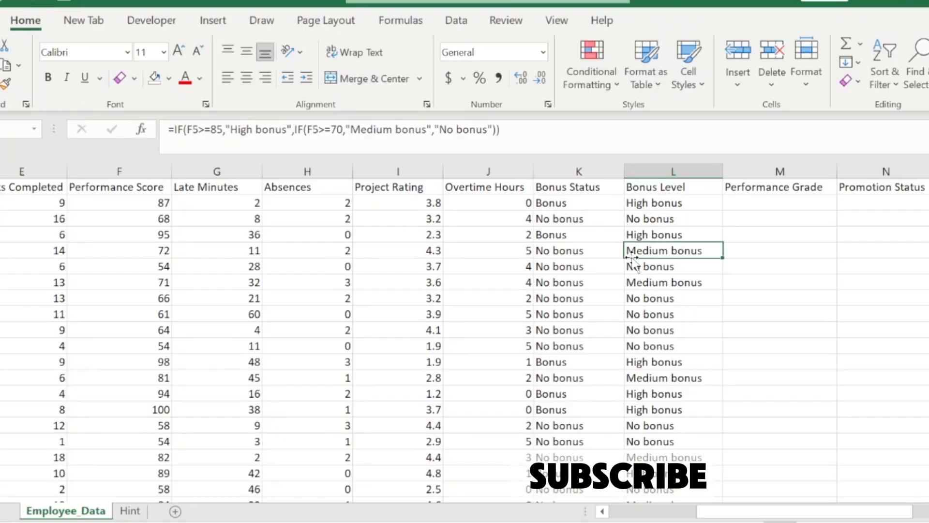
pyautogui.press('Left')
pyautogui.press('Left')
pyautogui.press('Left')
pyautogui.press('Left')
pyautogui.press('Left')
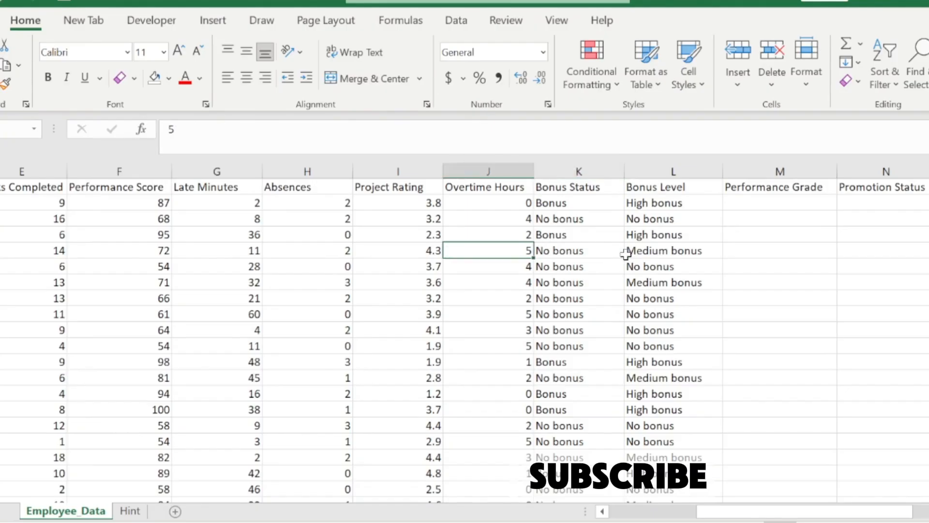
pyautogui.press('Left')
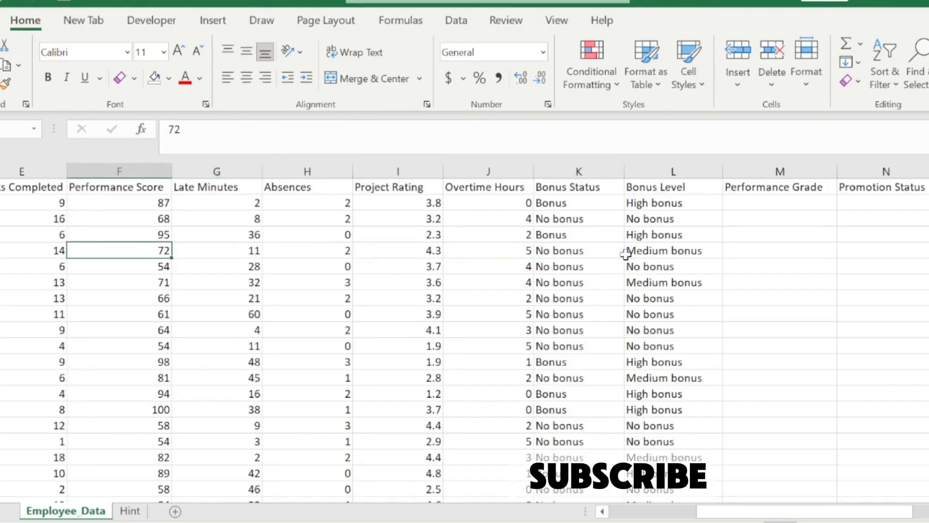
pyautogui.press('Right')
pyautogui.press('Right')
pyautogui.press('Right')
pyautogui.press('Right')
pyautogui.press('Right')
pyautogui.press('Right')
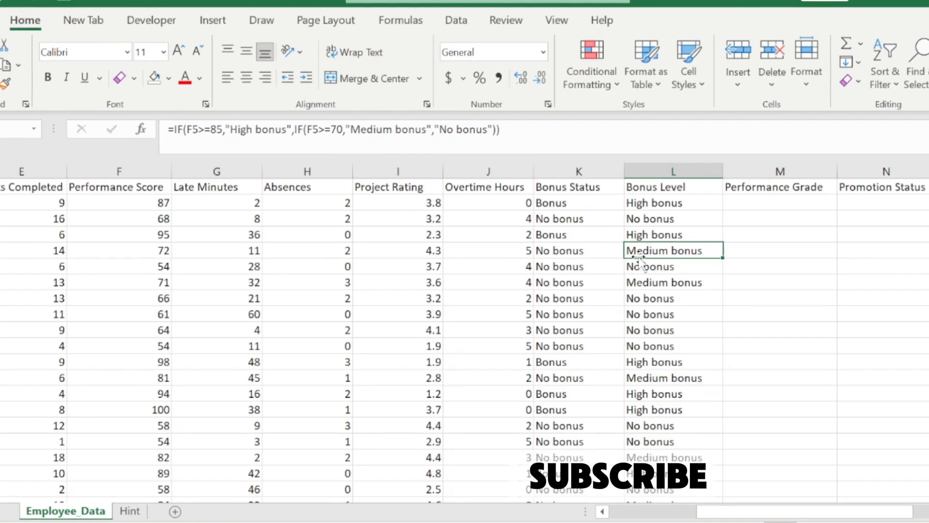
pyautogui.click(601, 251)
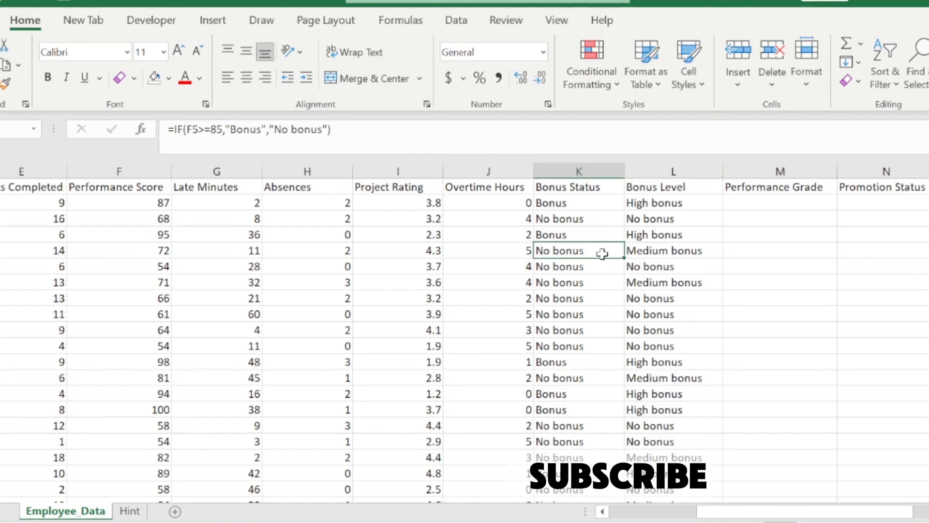
# Go to M2, the first empty cell of the Performance Grade column
pyautogui.hotkey('ctrl', 'Up')
pyautogui.press('Right')
pyautogui.press('Right')
pyautogui.press('Right')
pyautogui.press('Right')
pyautogui.press('Right')
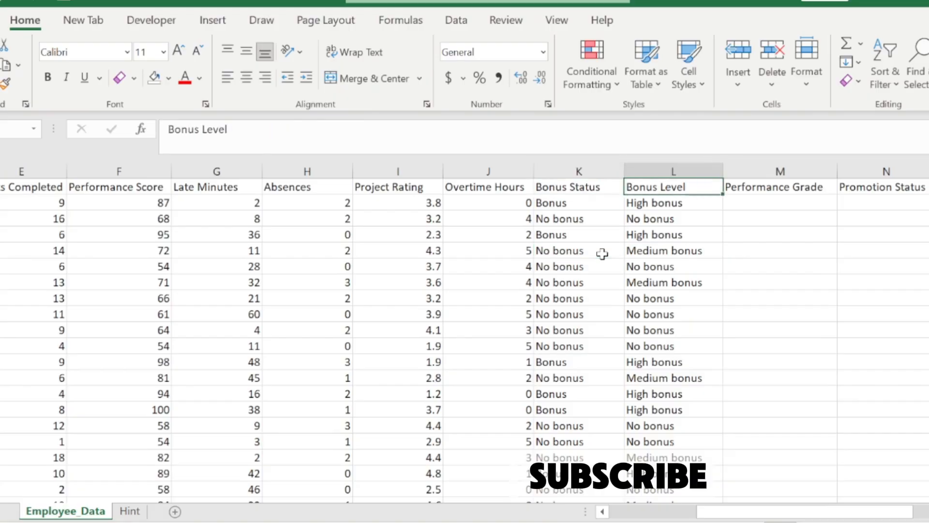
pyautogui.press('Left')
pyautogui.press('Left')
pyautogui.press('Left')
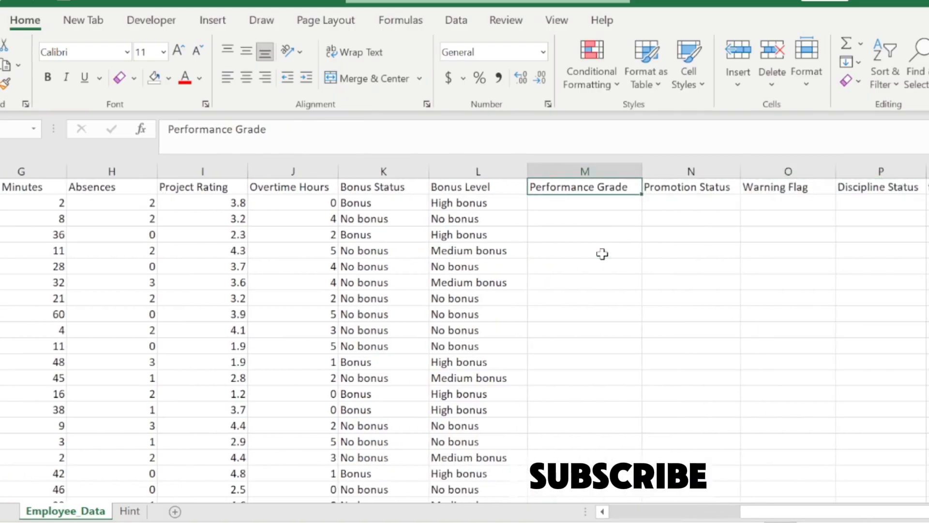
pyautogui.press('Down')
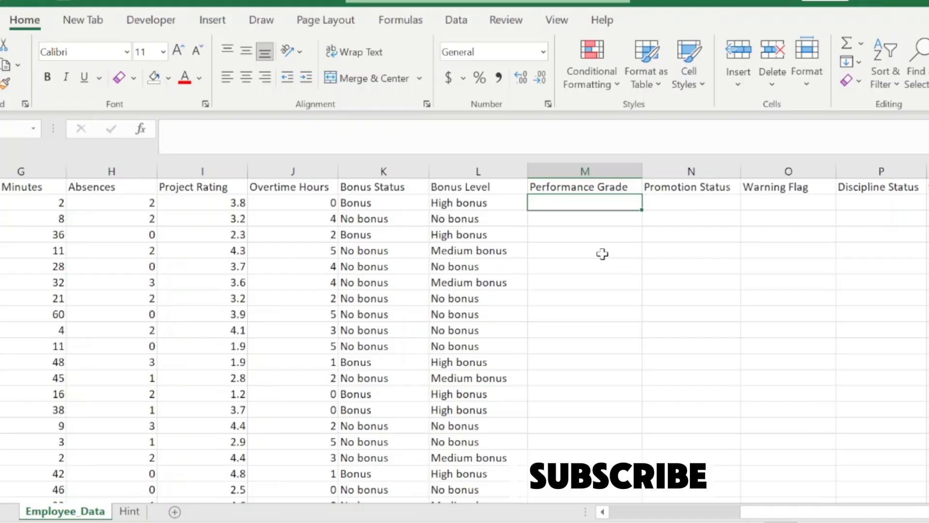
# Review the nested IF formula in L2 and the IFS note on the Hint sheet, and return to Employee_Data
pyautogui.press('Left')
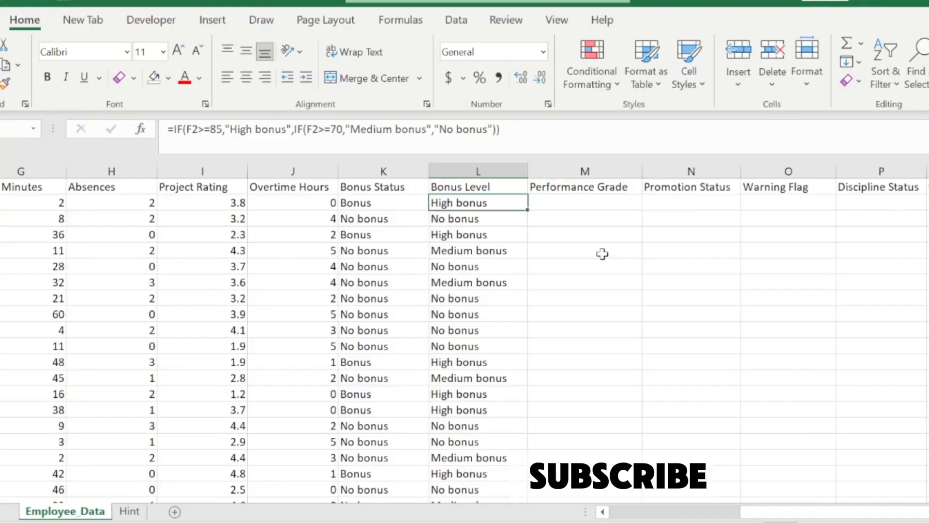
pyautogui.click(128, 512)
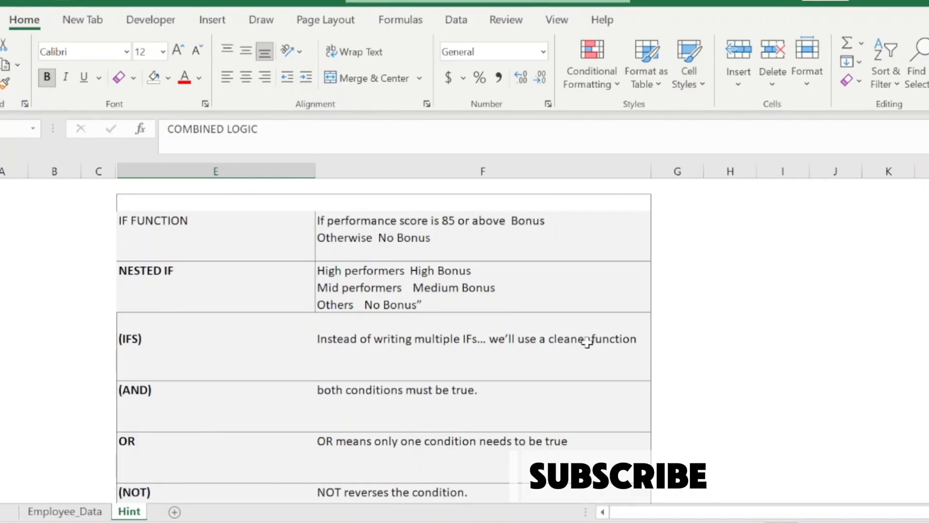
pyautogui.click(99, 514)
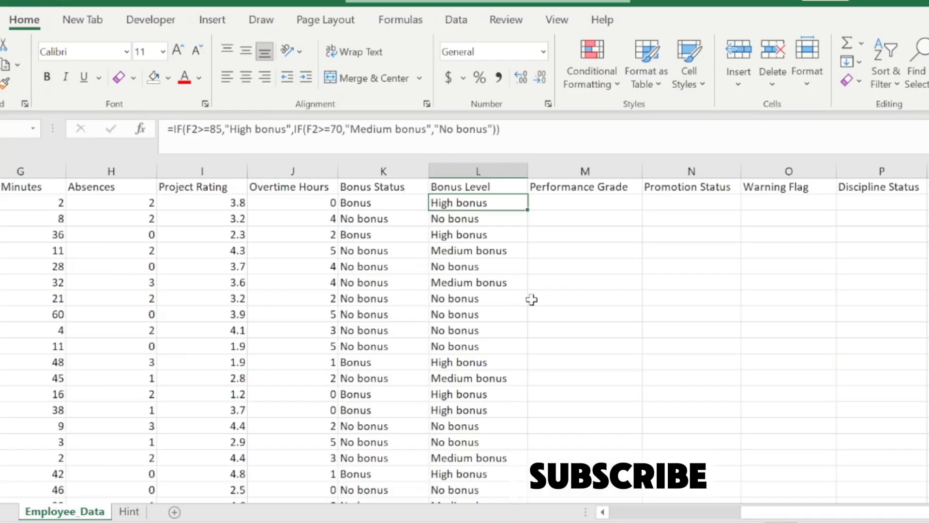
# Start an IFS formula in M2 of the Performance Grade column
pyautogui.click(547, 206)
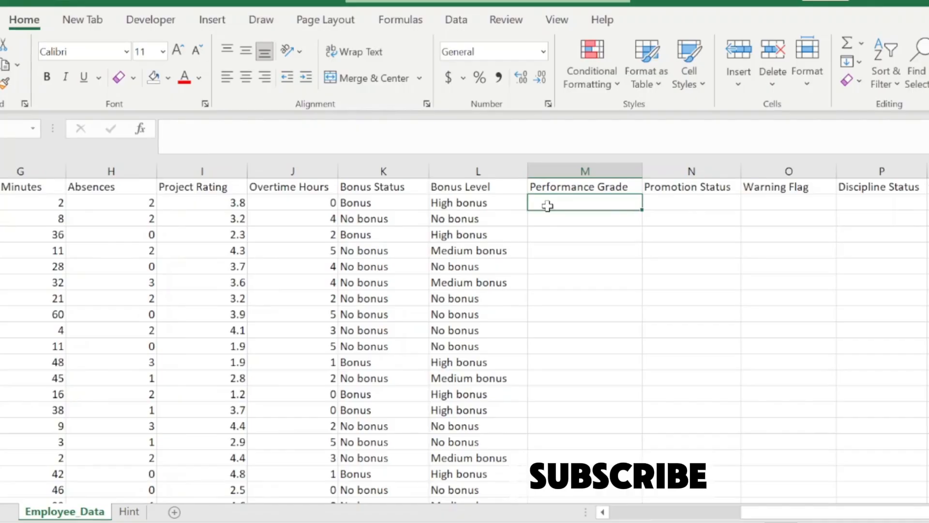
pyautogui.write('=if')
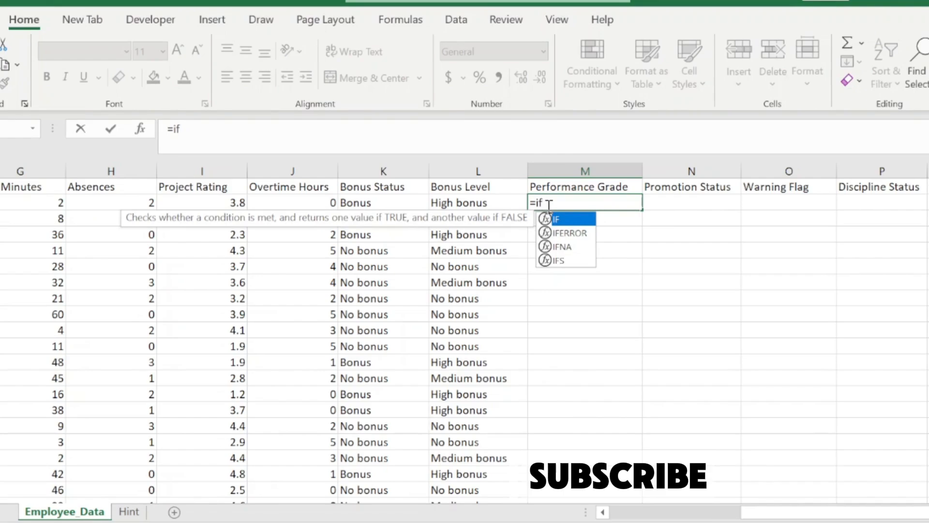
pyautogui.press('Down')
pyautogui.press('Down')
pyautogui.press('Down')
pyautogui.press('Tab')
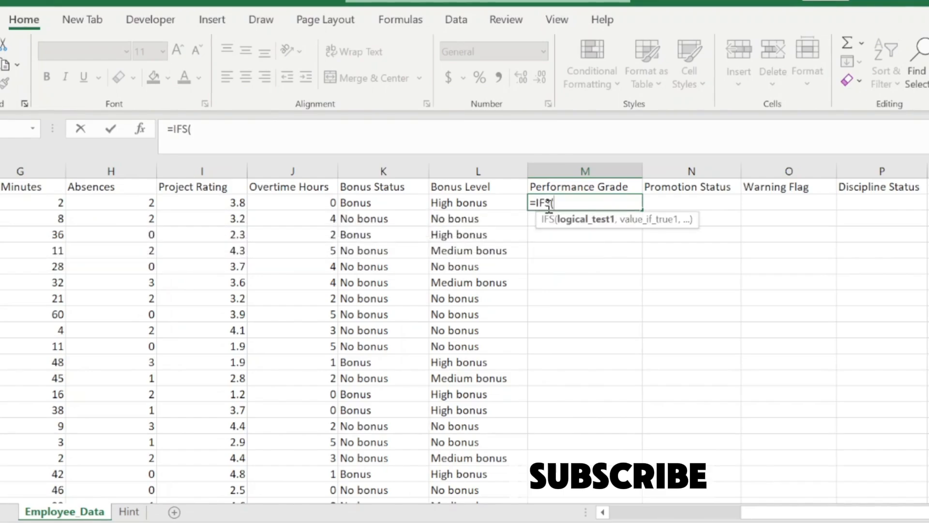
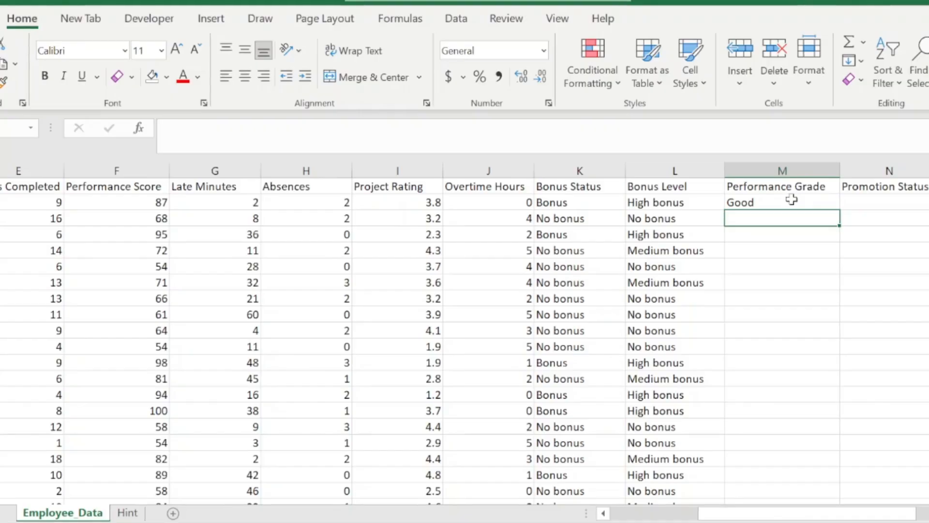
# Compare the IFS formula in M2 with the nested IF formula in L2
pyautogui.click(768, 202)
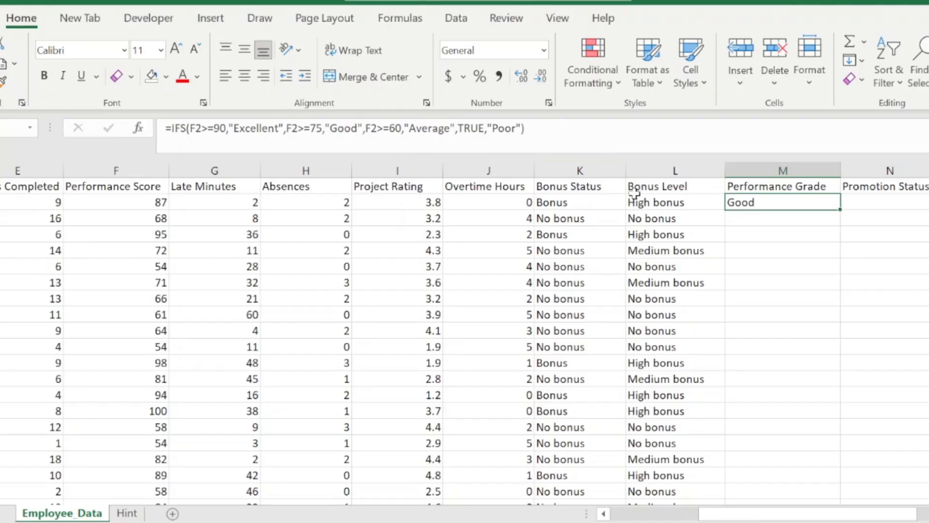
pyautogui.click(646, 202)
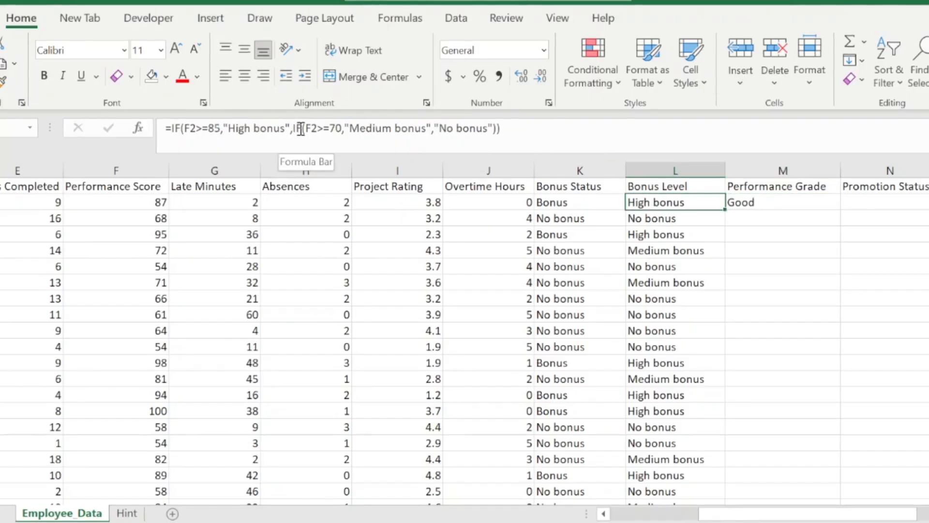
pyautogui.click(757, 211)
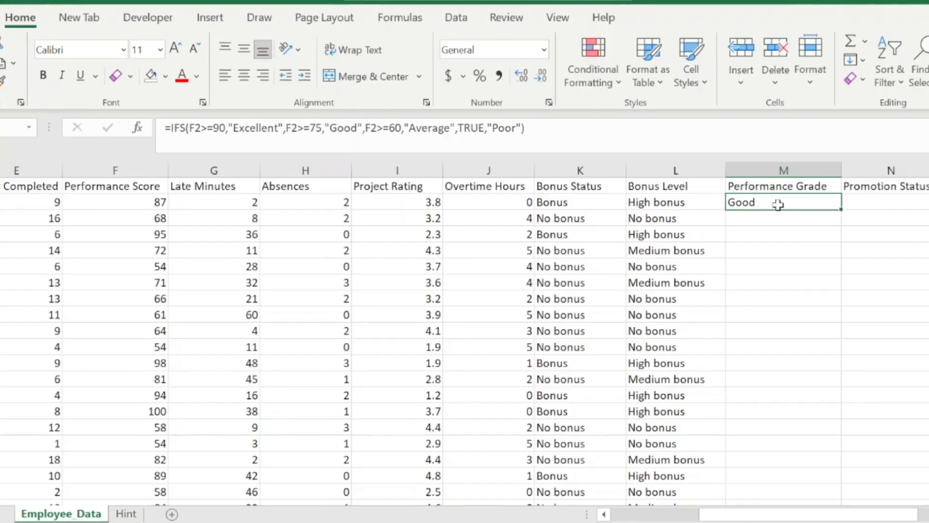
# Fill the M2 IFS formula down the Performance Grade column and return to its first result
pyautogui.click(803, 216)
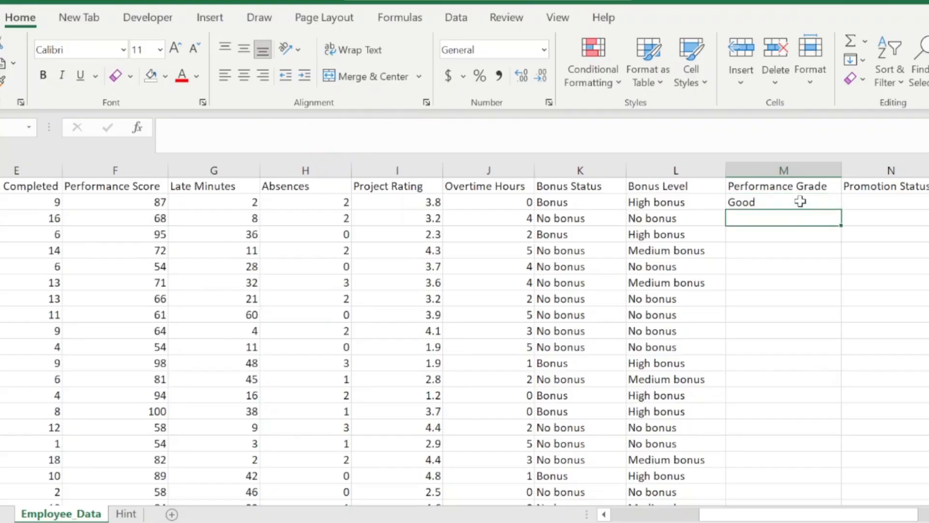
pyautogui.click(804, 202)
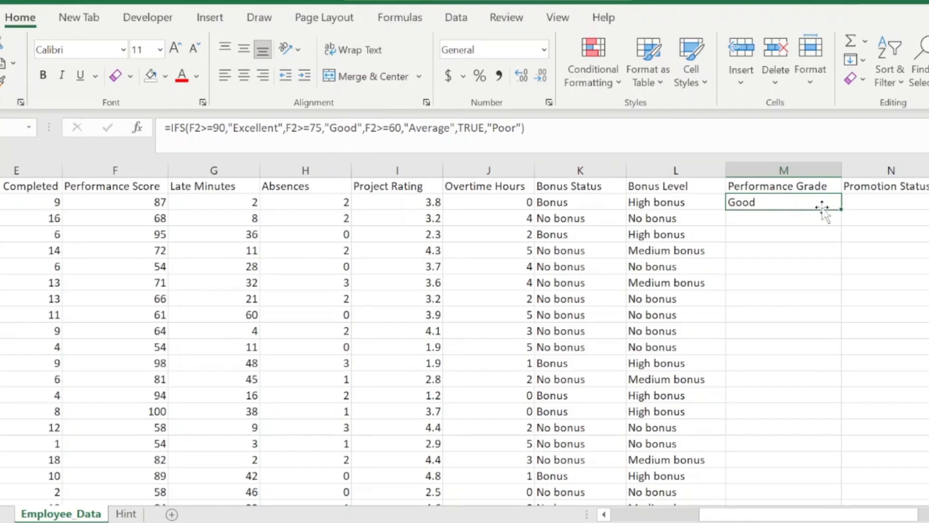
pyautogui.doubleClick(842, 209)
pyautogui.moveTo(790, 229); pyautogui.dragTo(790, 263)
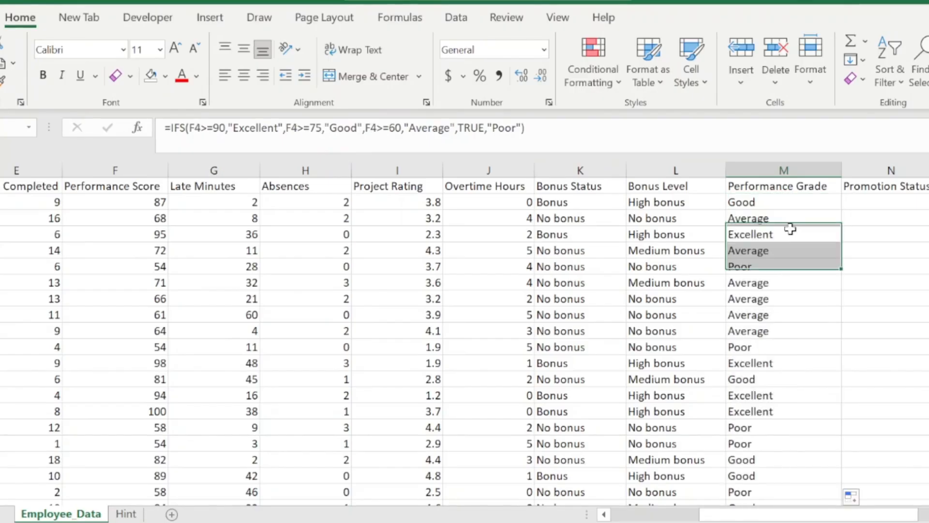
pyautogui.click(790, 229)
pyautogui.press('Up')
pyautogui.press('Up')
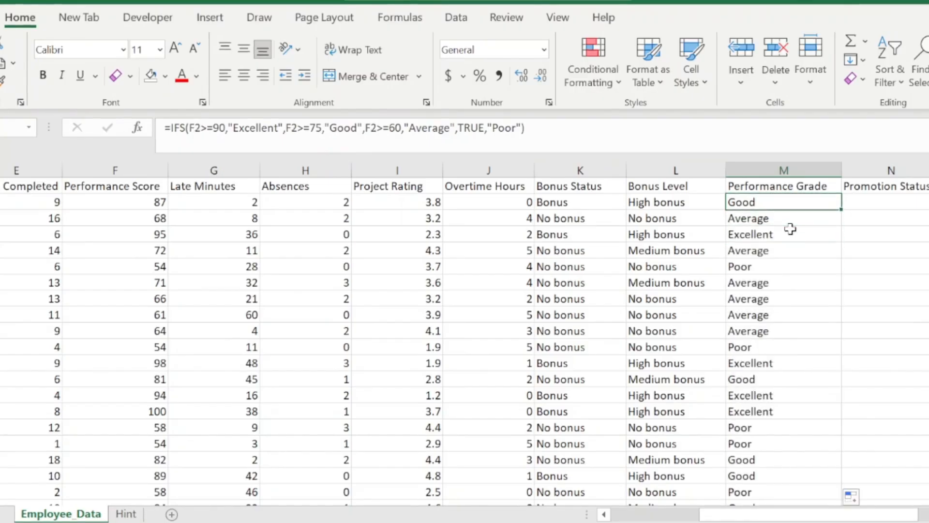
# Check the performance grades down to row 6 and compare that row's grade with its performance score in column F
pyautogui.press('Down')
pyautogui.press('Down')
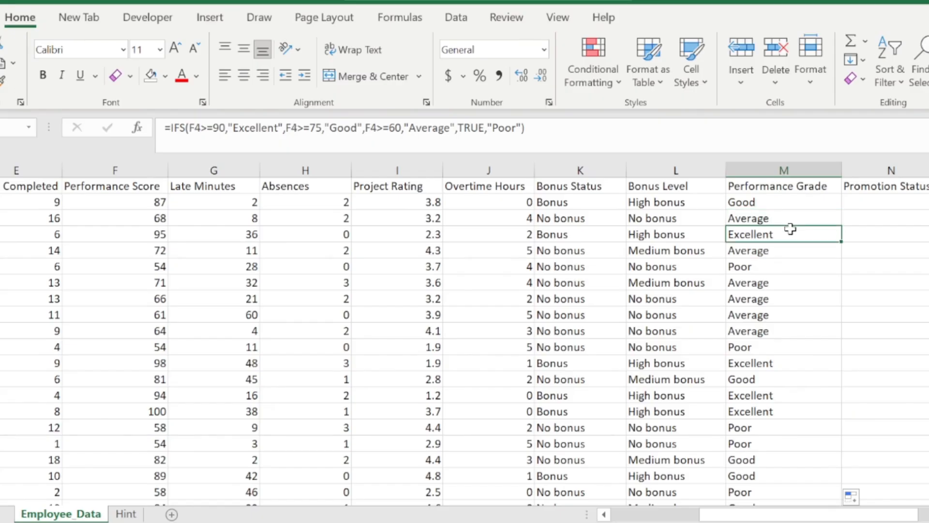
pyautogui.press('Down')
pyautogui.press('Down')
pyautogui.press('Down')
pyautogui.press('Up')
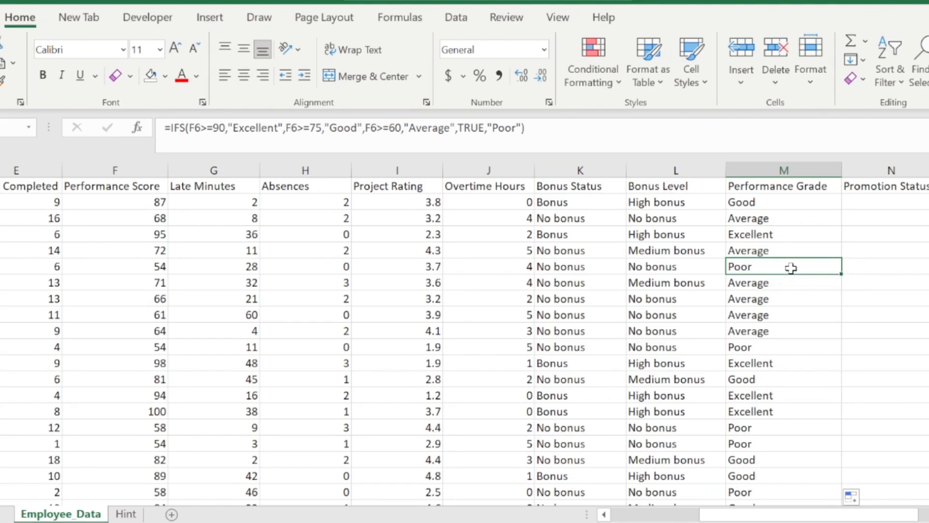
pyautogui.press('Left')
pyautogui.press('Left')
pyautogui.press('Left')
pyautogui.press('Left')
pyautogui.press('Left')
pyautogui.press('Left')
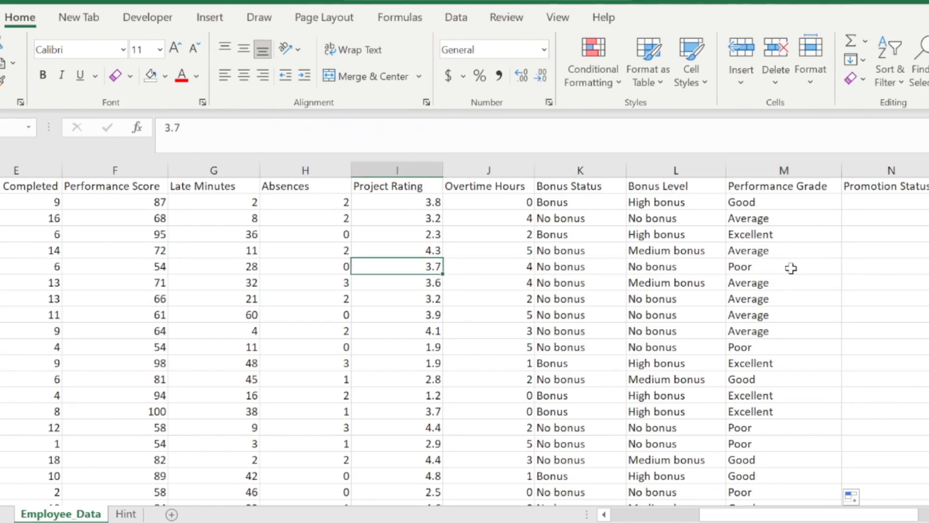
pyautogui.press('Left')
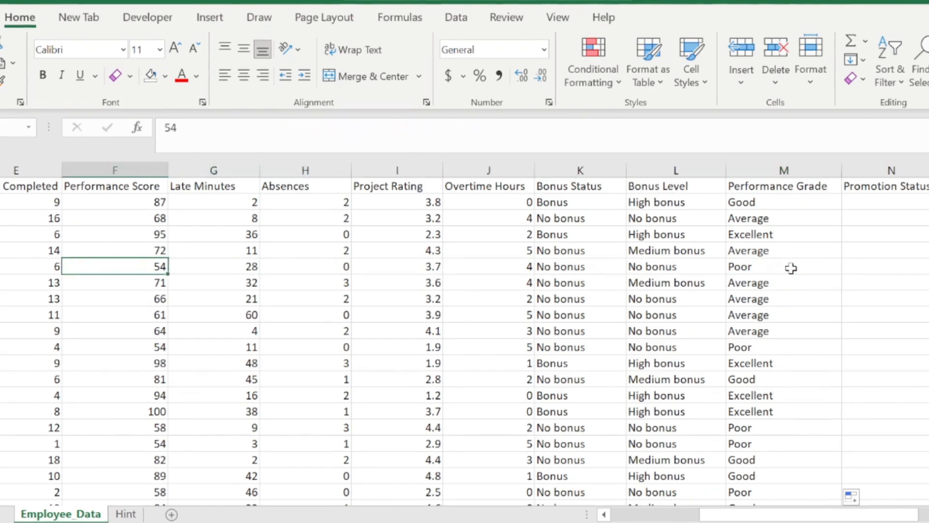
# Inspect the IFS formula behind the row 6 performance grade in M6
pyautogui.press('Right')
pyautogui.press('Right')
pyautogui.click(790, 267)
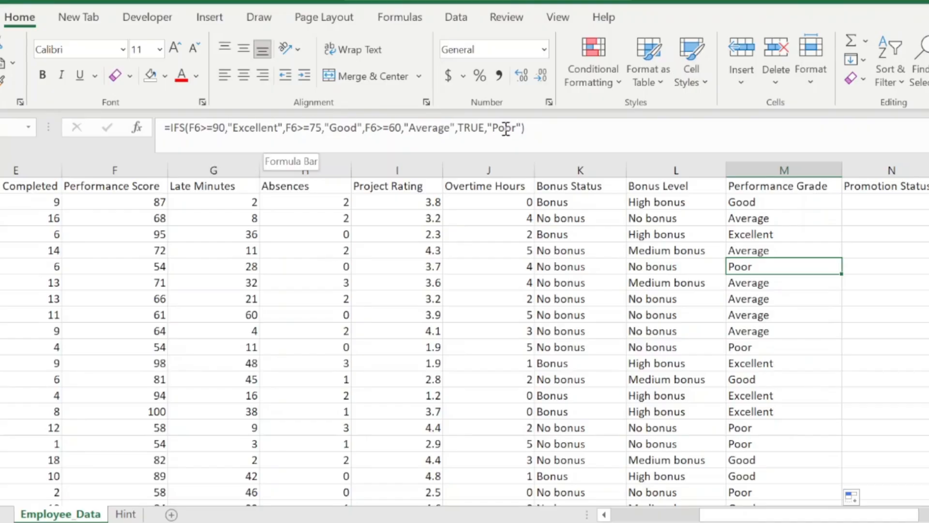
pyautogui.click(534, 129)
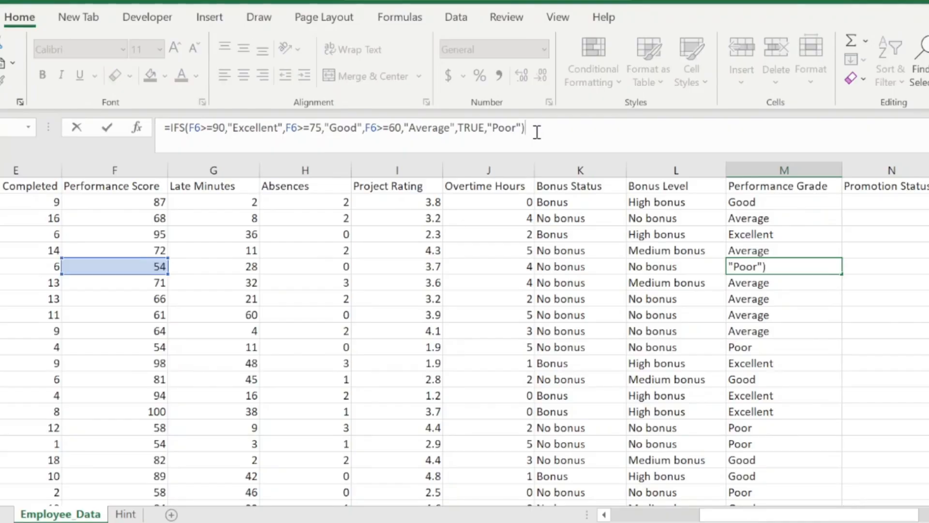
pyautogui.press('Return')
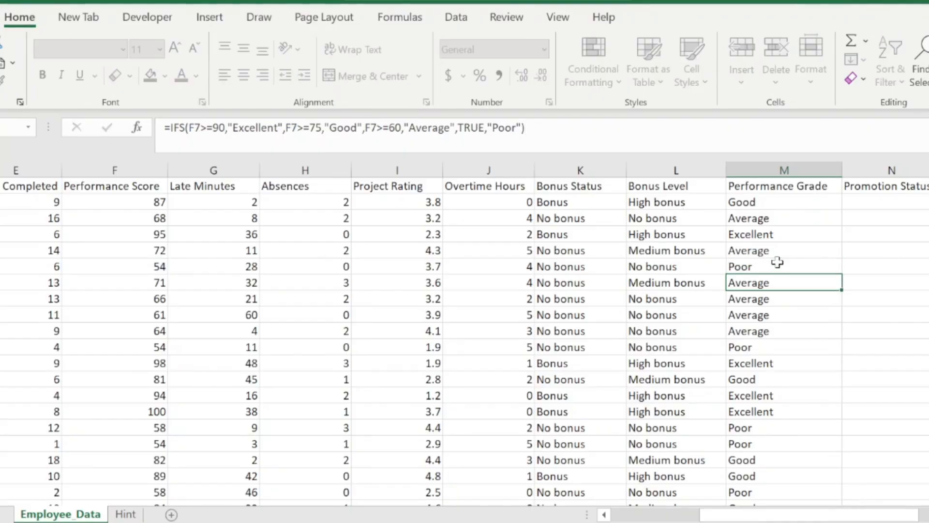
# Go to N2, the first empty cell of the Promotion Status column
pyautogui.click(824, 222)
pyautogui.press('Right')
pyautogui.press('Right')
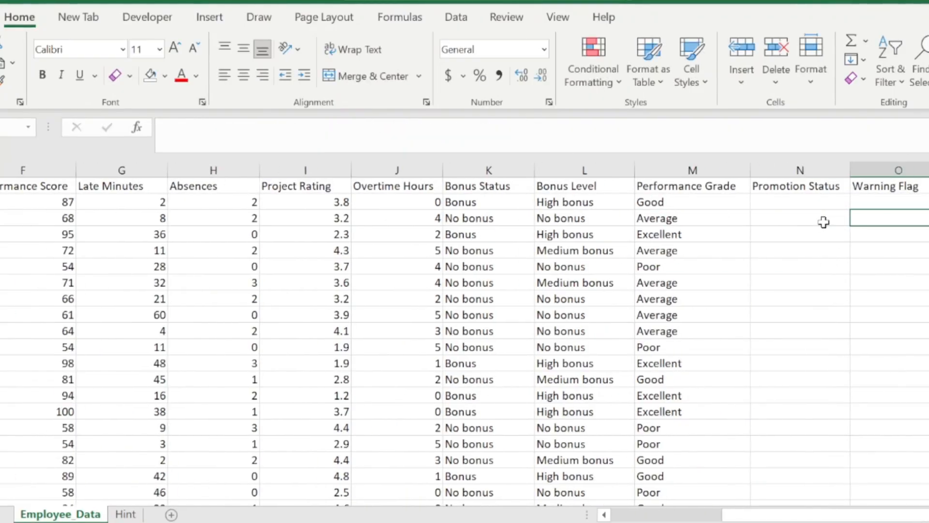
pyautogui.press('Left')
pyautogui.press('Left')
pyautogui.press('Up')
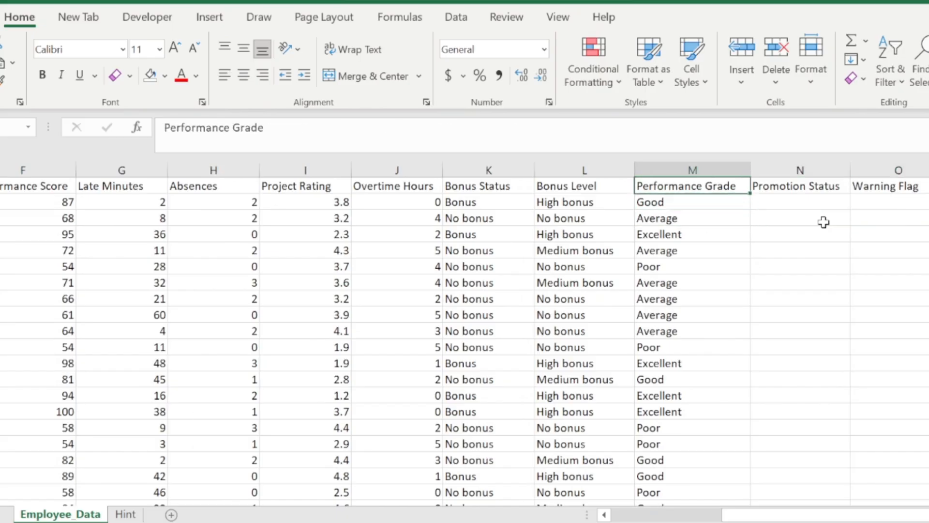
pyautogui.press('Right')
pyautogui.press('Right')
pyautogui.press('Right')
pyautogui.press('Left')
pyautogui.press('Left')
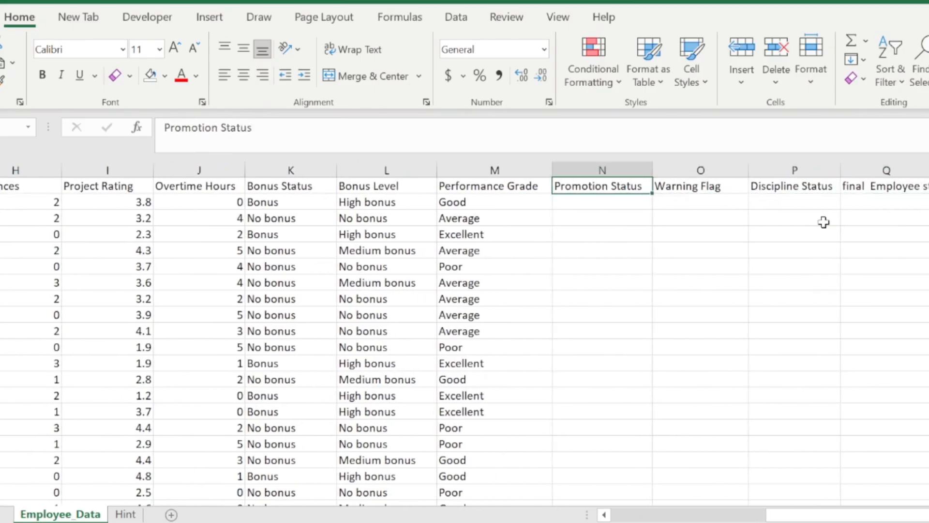
pyautogui.press('Down')
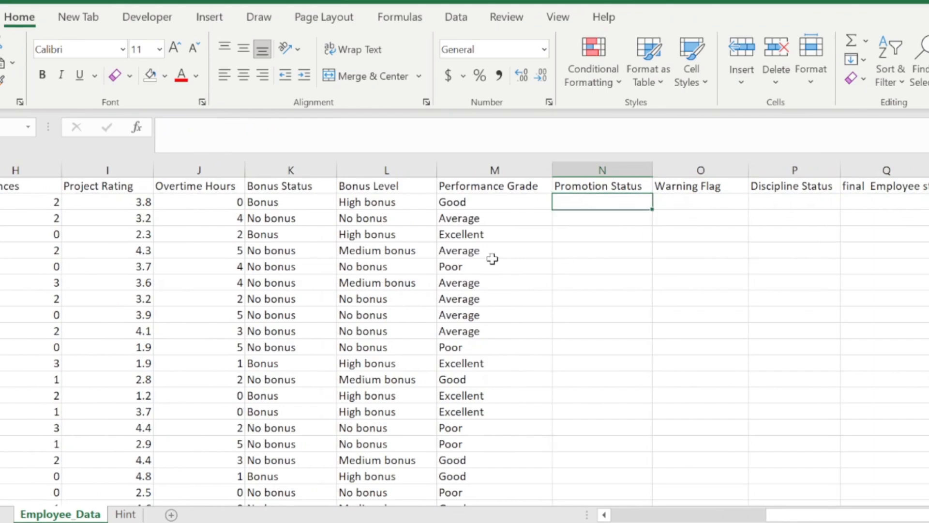
# Look up the AND rule on the Hint sheet
pyautogui.click(125, 514)
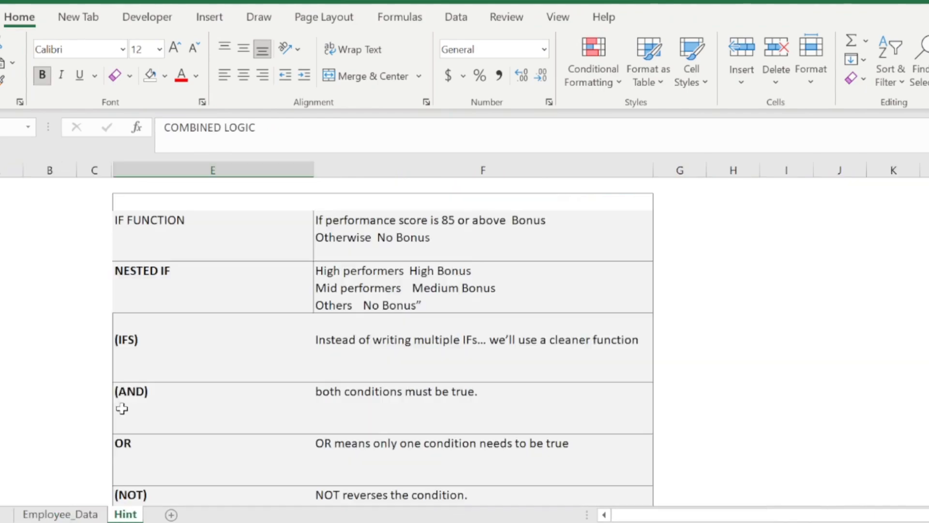
pyautogui.click(168, 408)
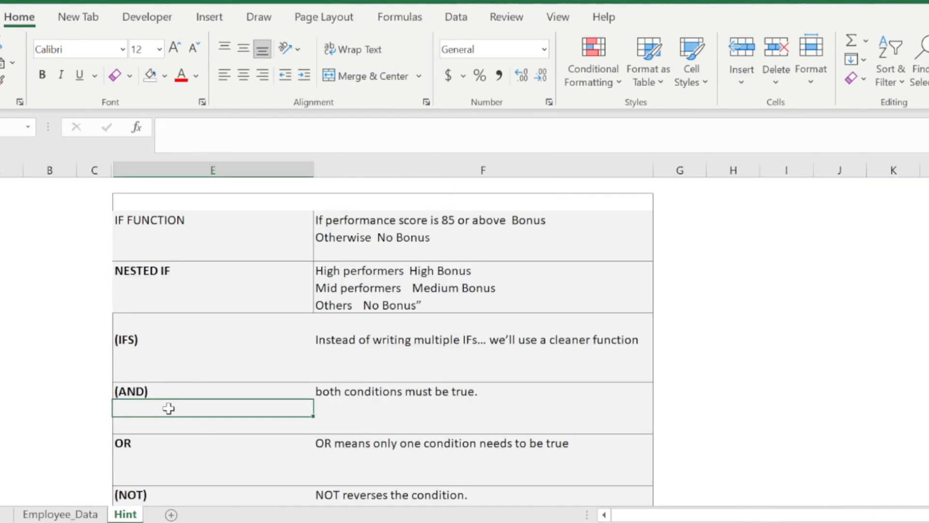
# Read the AND entry and its description in the function list on the Hint sheet
pyautogui.press('Up')
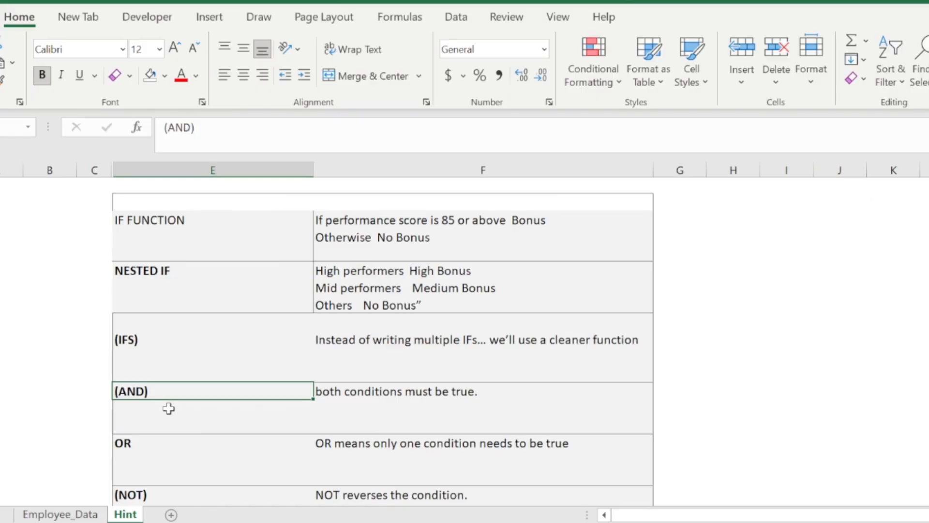
pyautogui.press('Right')
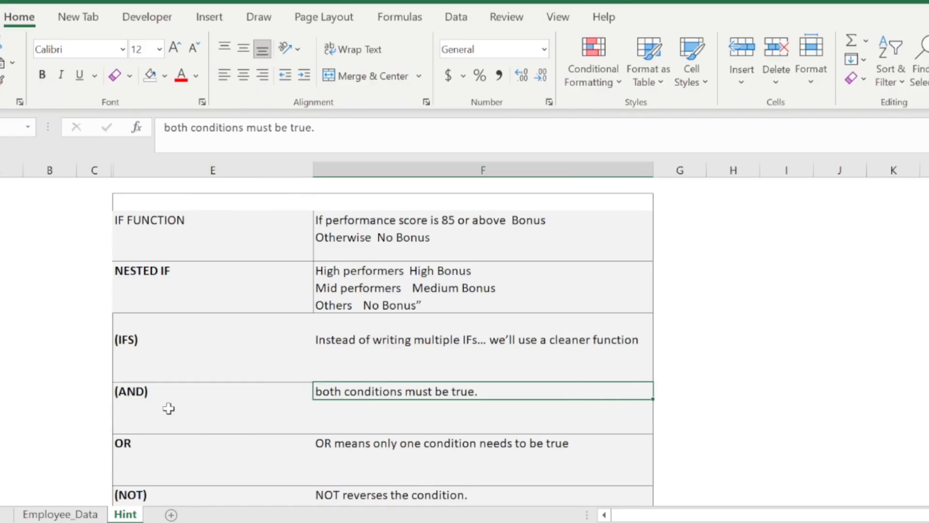
pyautogui.press('Left')
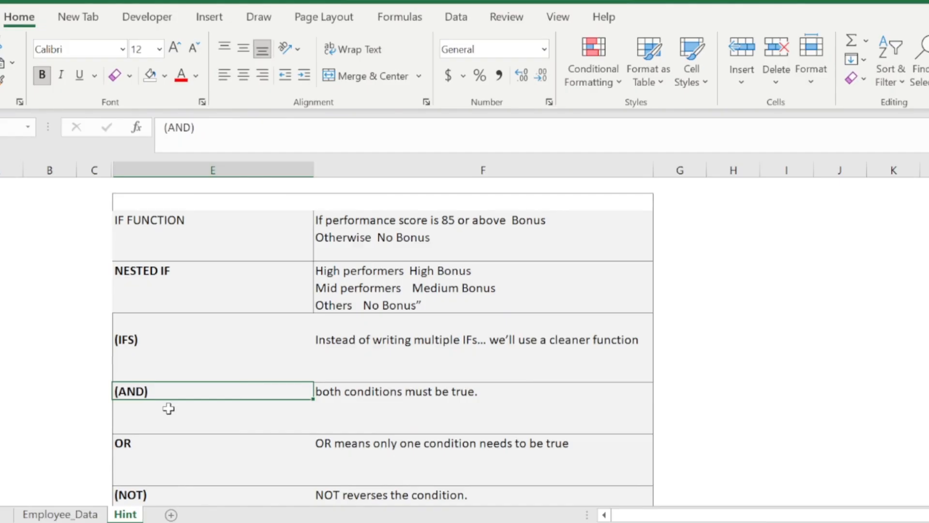
pyautogui.press('Right')
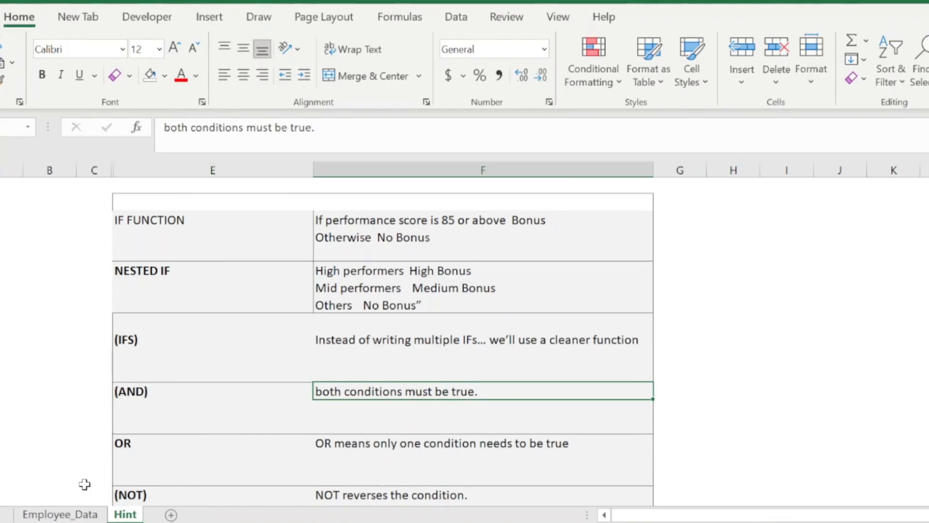
# Return to the Employee_Data sheet and review the IFS formula in M2 beside the Promotion Status column
pyautogui.click(73, 515)
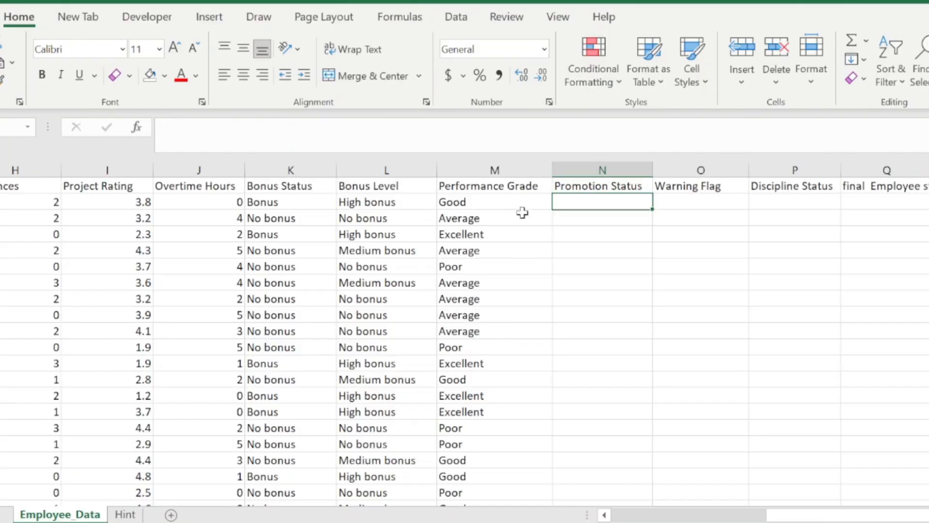
pyautogui.click(510, 200)
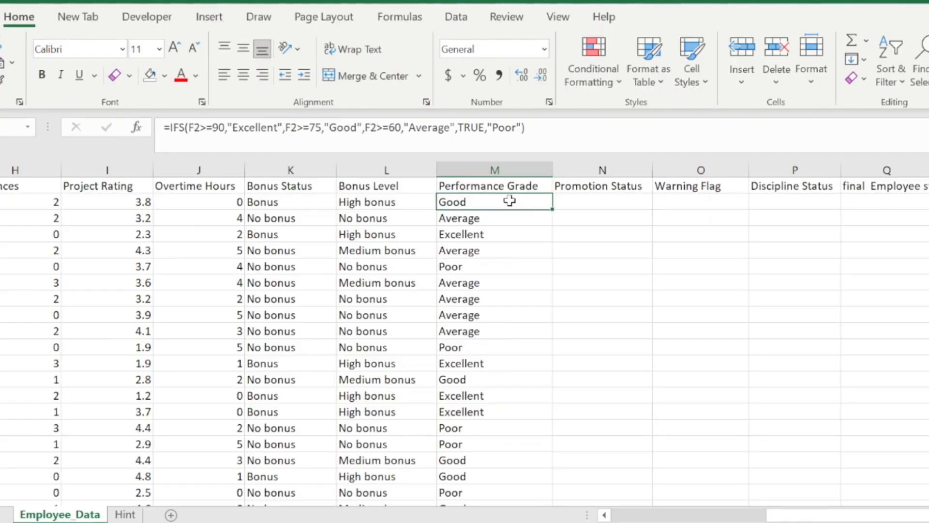
pyautogui.press('Right')
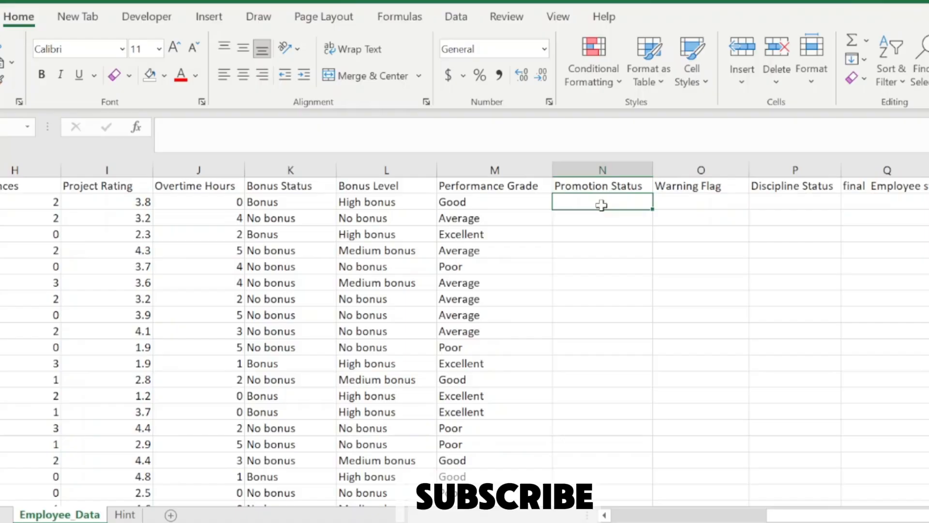
pyautogui.press('Left')
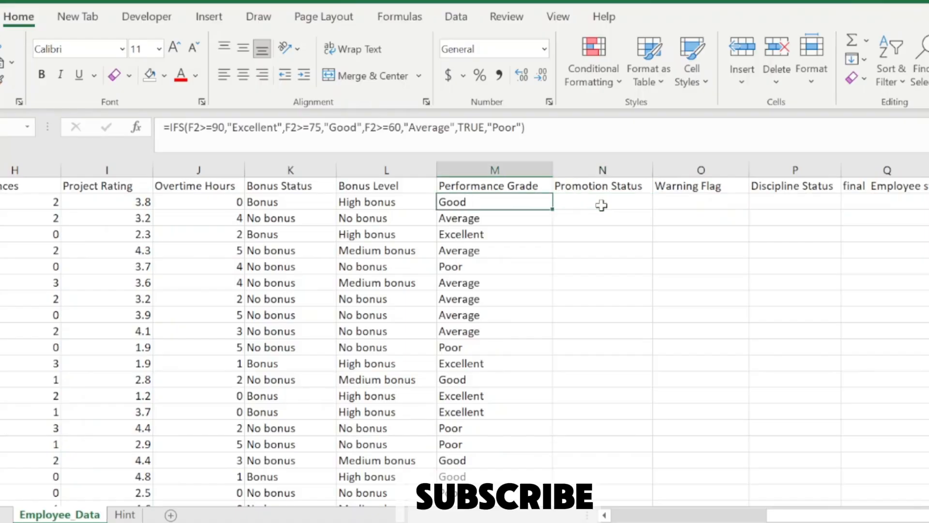
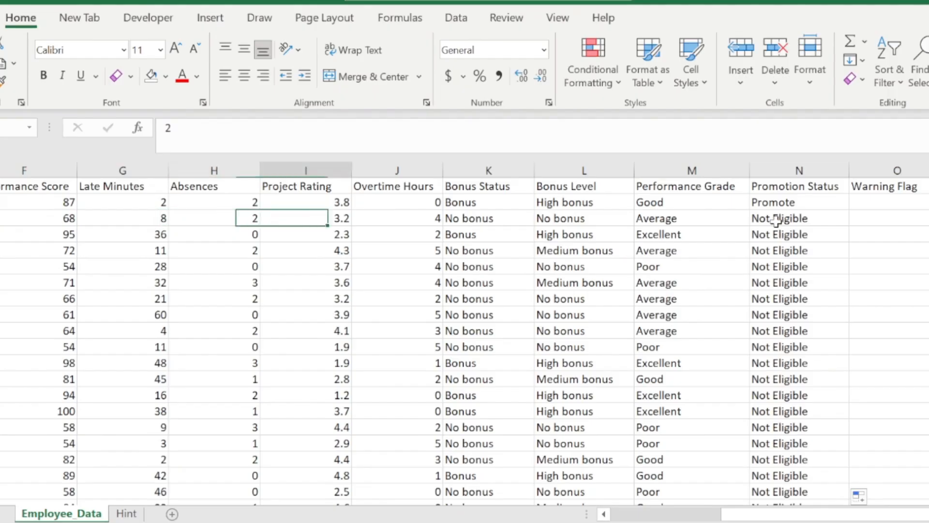
# Compare the row 4 promotion status with that row's late minutes and performance score, and inspect the AND formula in N4
pyautogui.click(776, 221)
pyautogui.press('Down')
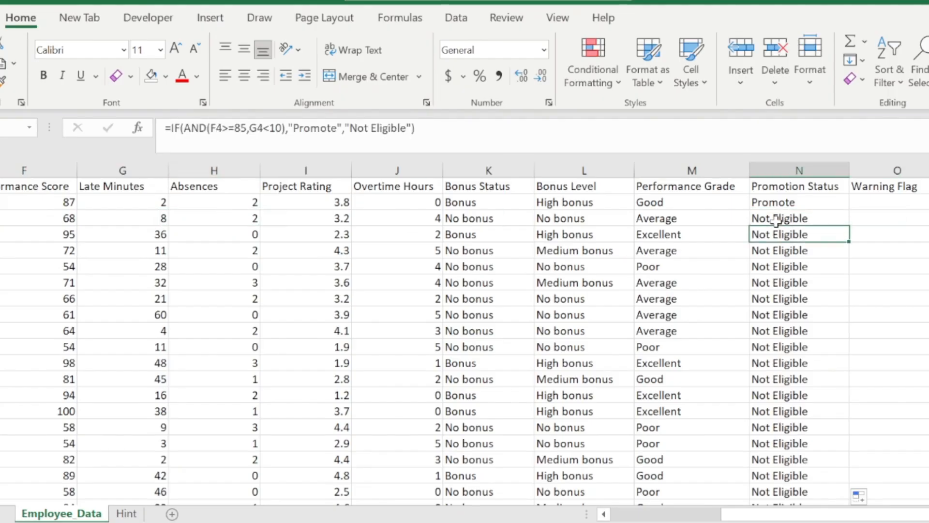
pyautogui.press('Left')
pyautogui.press('Left')
pyautogui.press('Left')
pyautogui.press('Left')
pyautogui.press('Left')
pyautogui.press('Left')
pyautogui.press('Left')
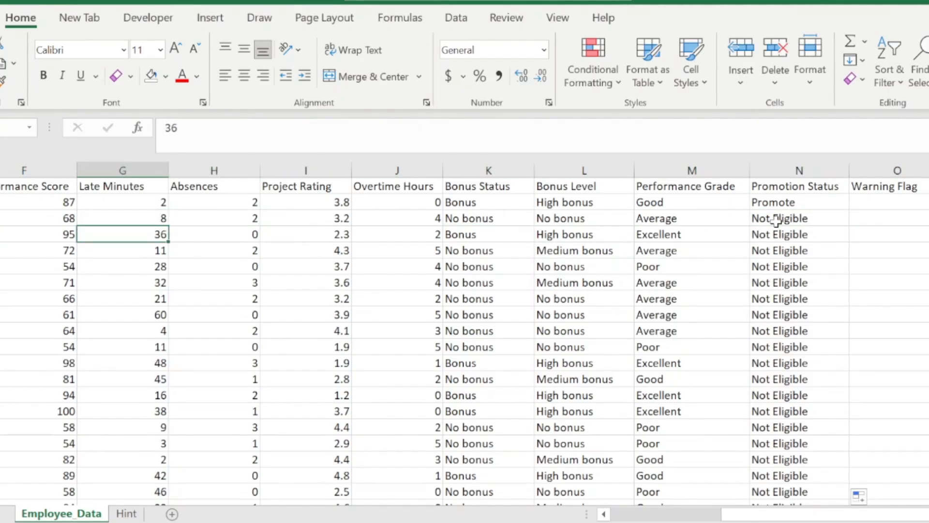
pyautogui.press('Left')
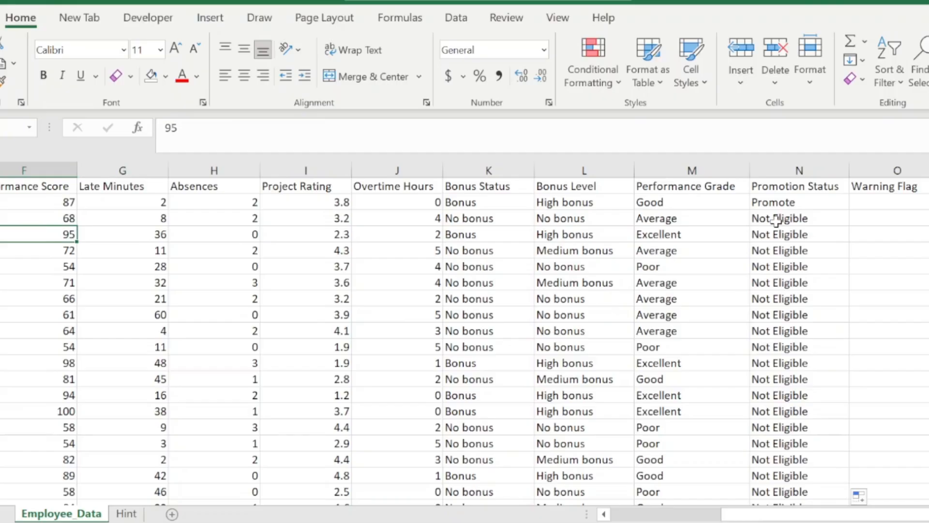
pyautogui.press('Right')
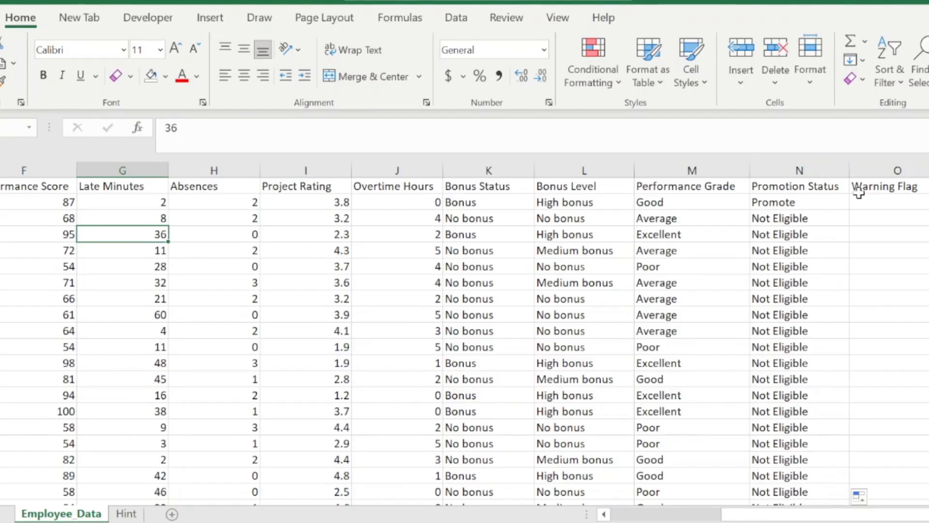
pyautogui.click(809, 235)
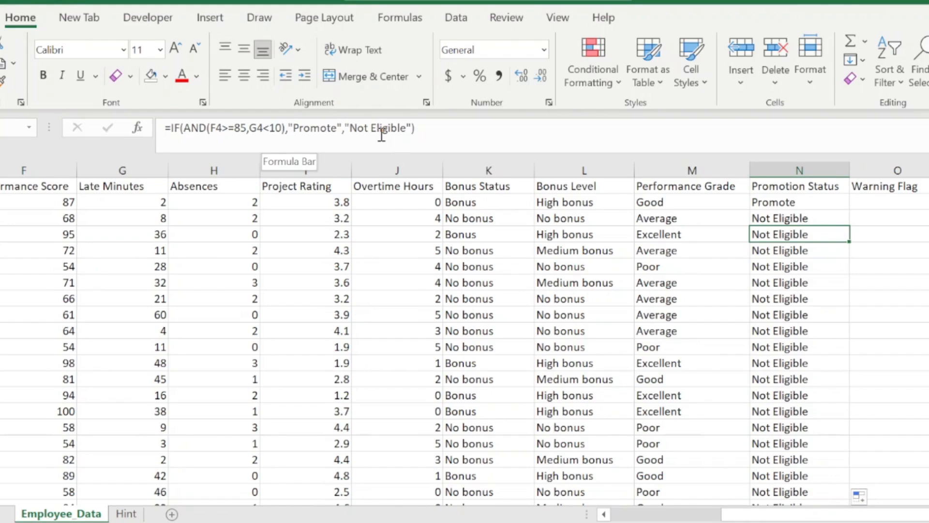
# Review the row 3 result columns and inspect the Promotion Status formula in N3
pyautogui.click(480, 221)
pyautogui.press('Right')
pyautogui.press('Right')
pyautogui.press('Right')
pyautogui.press('Right')
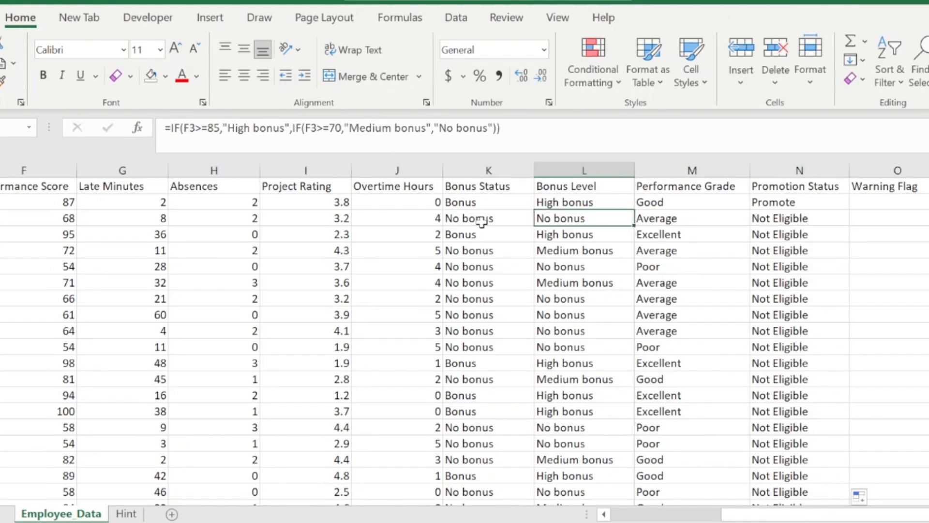
pyautogui.press('Right')
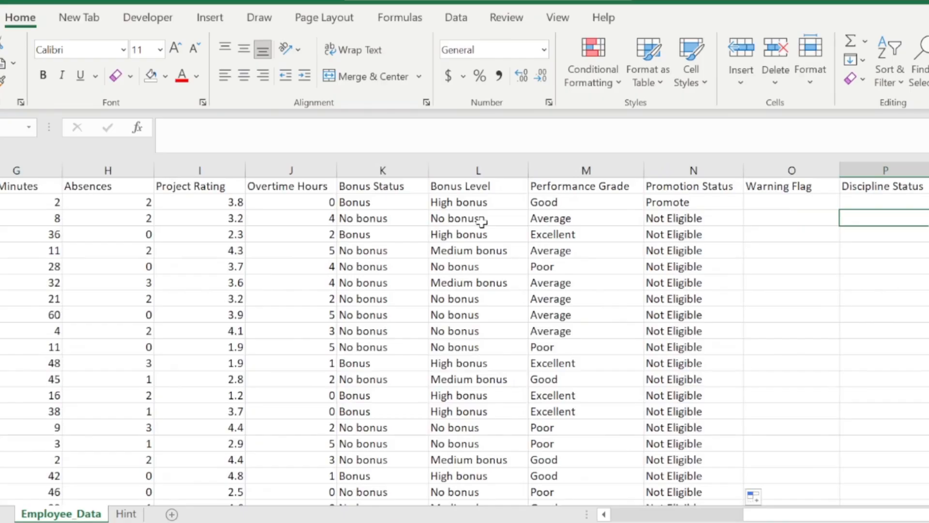
pyautogui.click(742, 216)
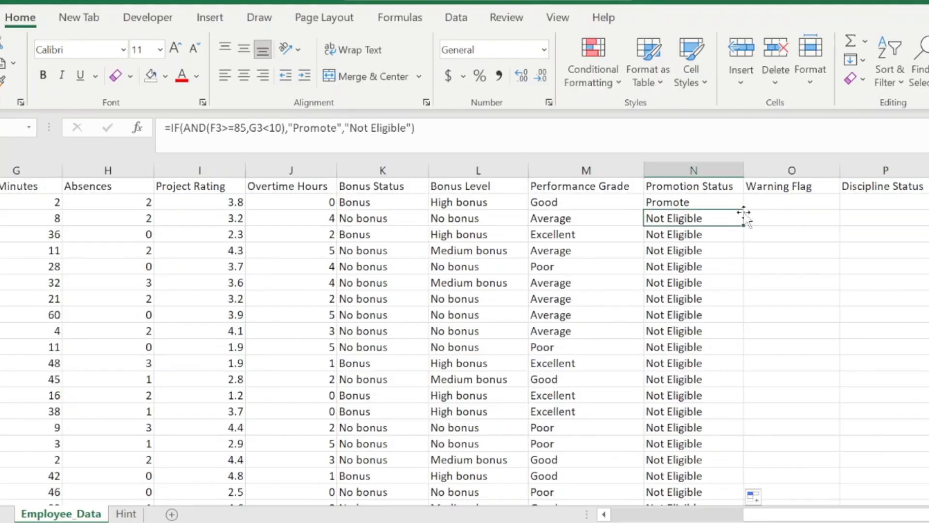
pyautogui.press('Up')
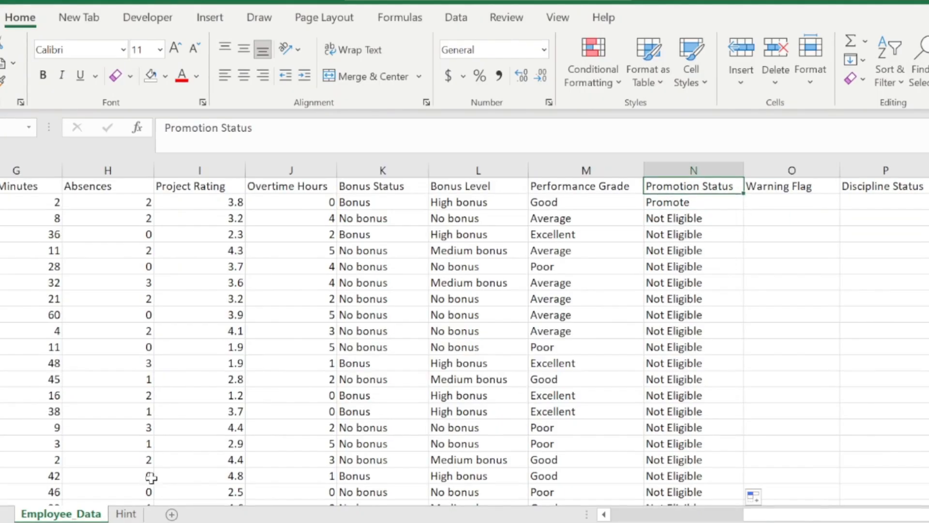
# Look up the OR rule on the Hint sheet and return to the Employee_Data sheet
pyautogui.click(127, 513)
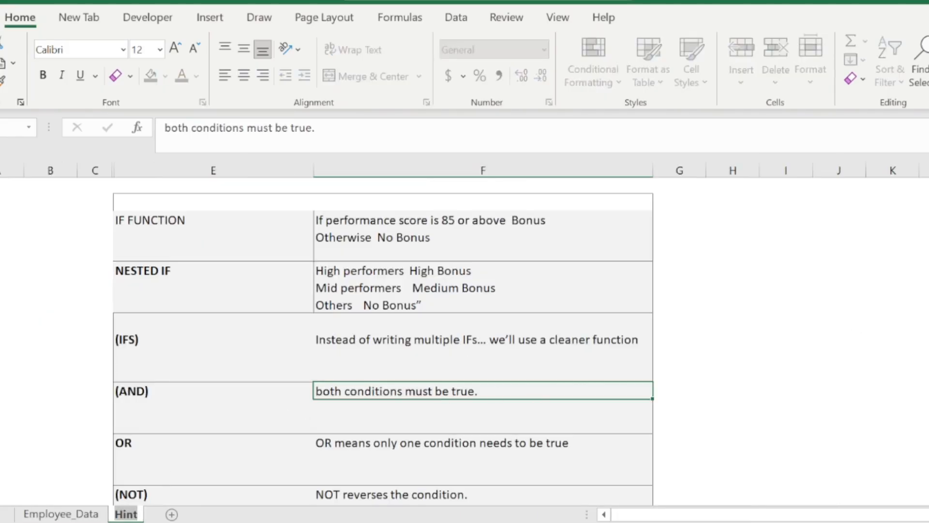
pyautogui.scroll(-2, 926, 389)
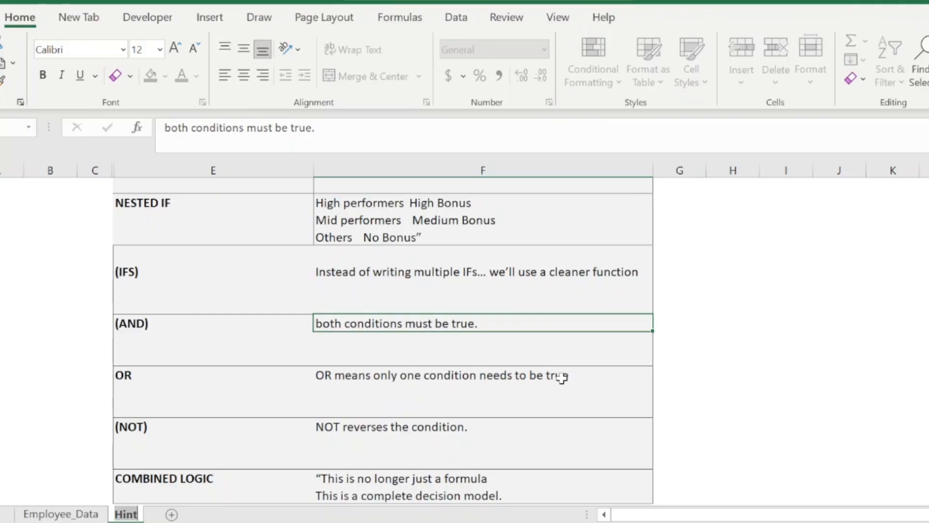
pyautogui.click(77, 516)
# Go to O2, the first empty cell of the Warning Flag column
pyautogui.click(705, 215)
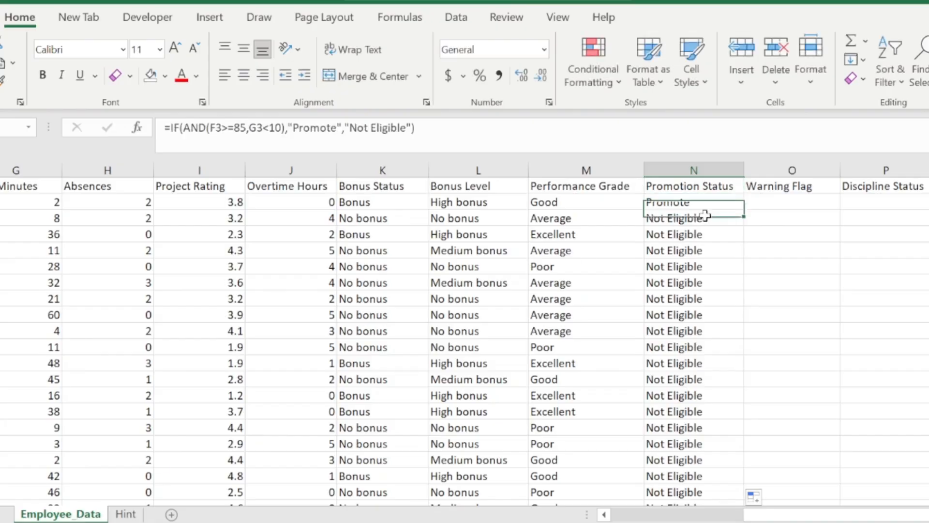
pyautogui.press('Right')
pyautogui.press('Right')
pyautogui.press('Left')
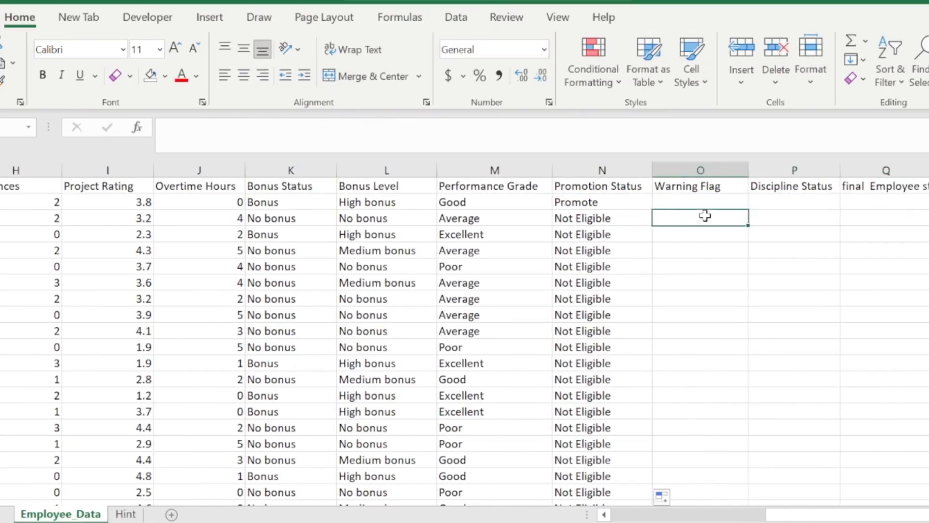
pyautogui.press('Up')
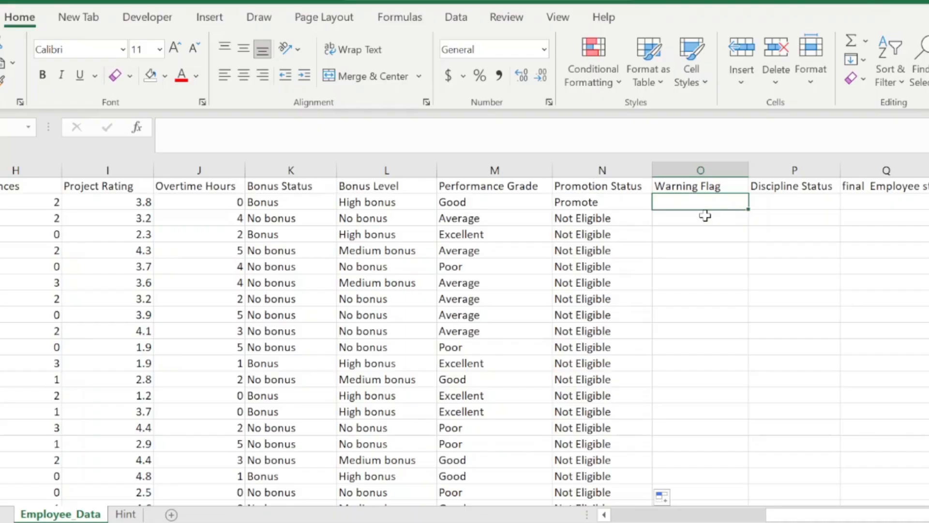
pyautogui.click(705, 216)
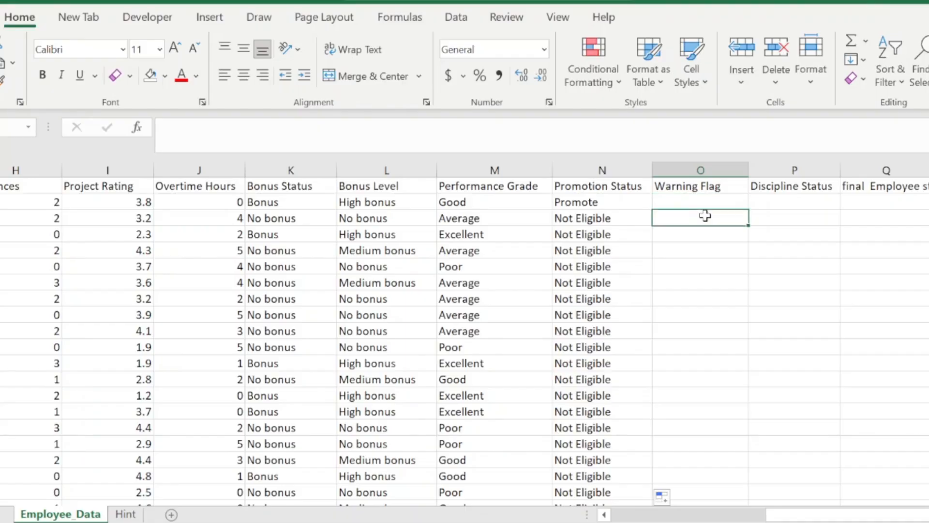
pyautogui.press('Up')
# Examine the row 2 employee data, including performance score, late minutes, absences and project rating, for the warning conditions
pyautogui.press('Left')
pyautogui.press('Left')
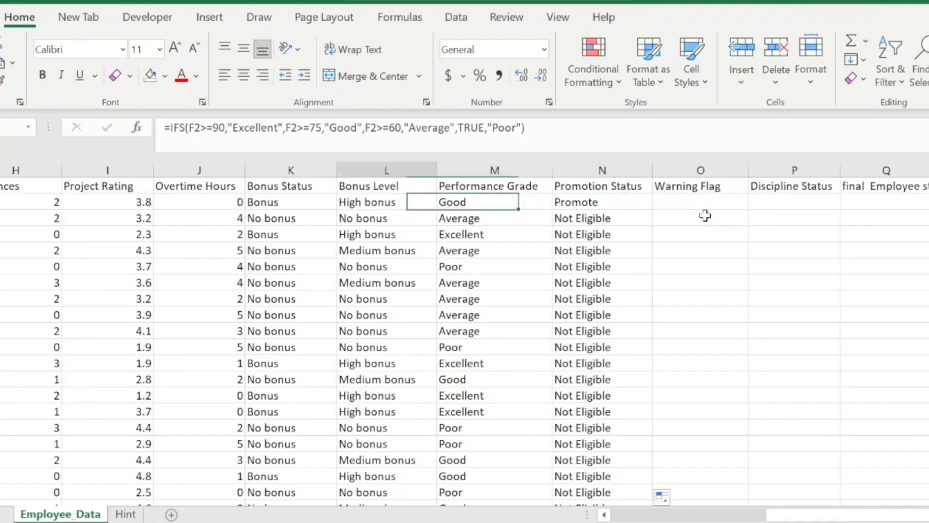
pyautogui.press('Left')
pyautogui.press('Left')
pyautogui.press('Left')
pyautogui.press('Left')
pyautogui.press('Left')
pyautogui.press('Left')
pyautogui.press('Left')
pyautogui.press('Left')
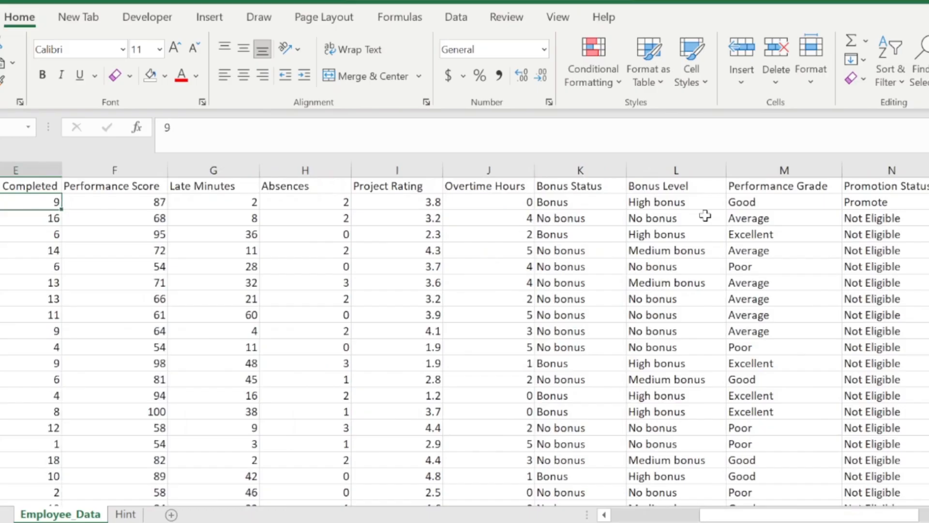
pyautogui.press('Right')
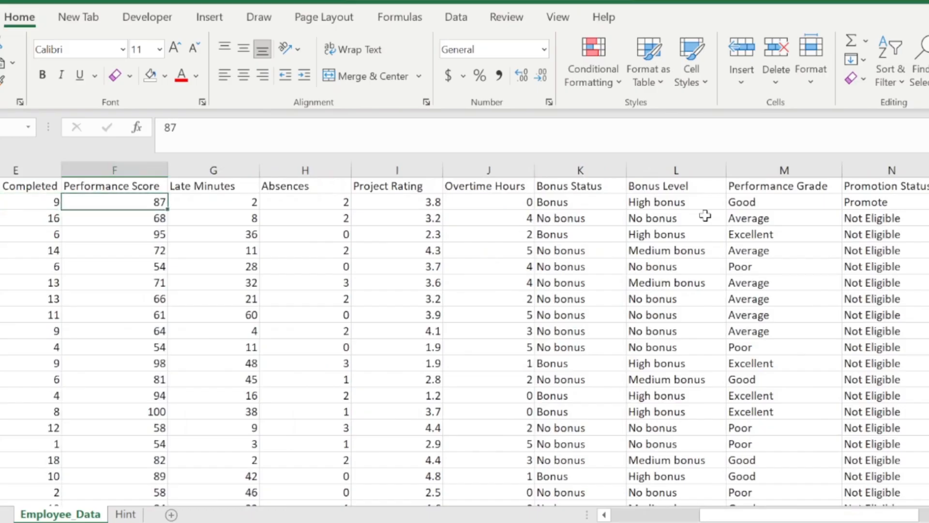
pyautogui.press('Right')
pyautogui.press('Right')
pyautogui.press('Left')
pyautogui.press('Right')
pyautogui.press('Right')
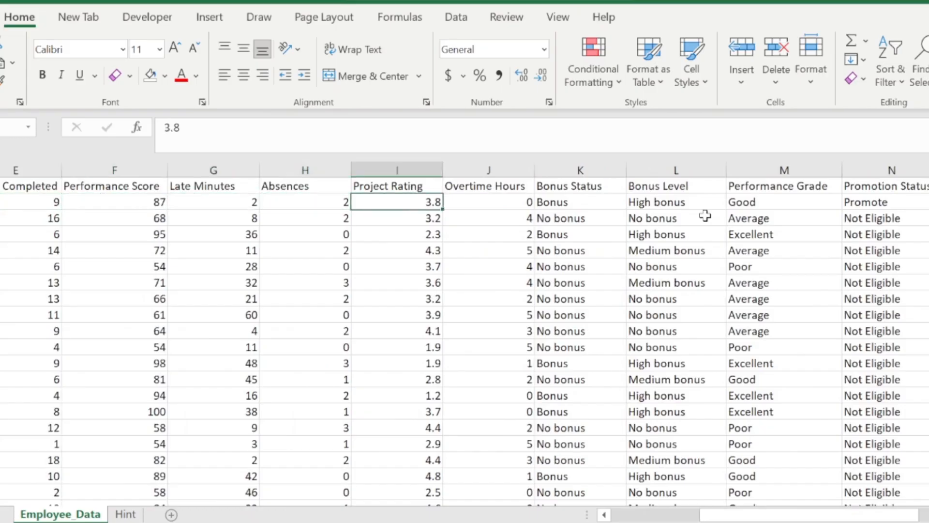
# Begin an IF formula with a nested OR test in O2, the first cell of the Warning Flag column
pyautogui.press('Right')
pyautogui.press('Right')
pyautogui.press('Right')
pyautogui.press('Right')
pyautogui.press('Right')
pyautogui.press('Right')
pyautogui.press('Right')
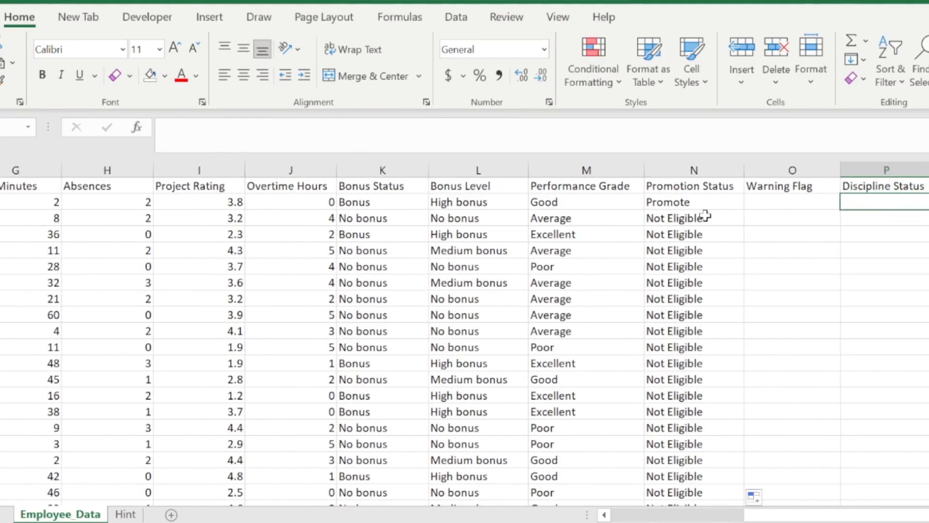
pyautogui.press('Left')
pyautogui.write('=if')
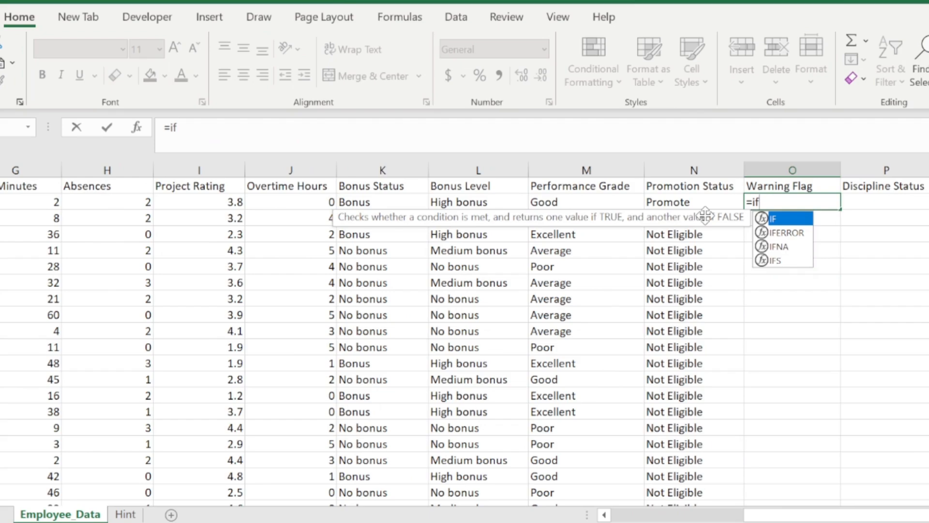
pyautogui.press('Tab')
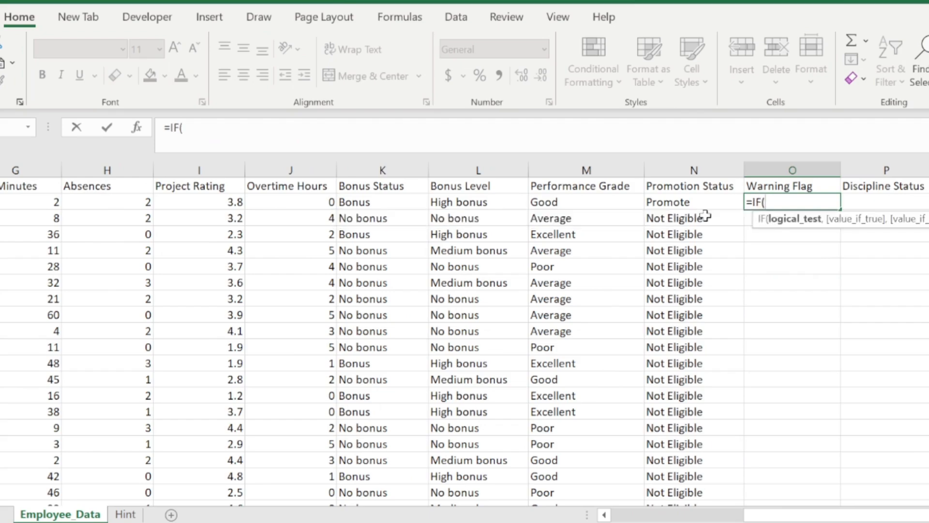
pyautogui.write('or')
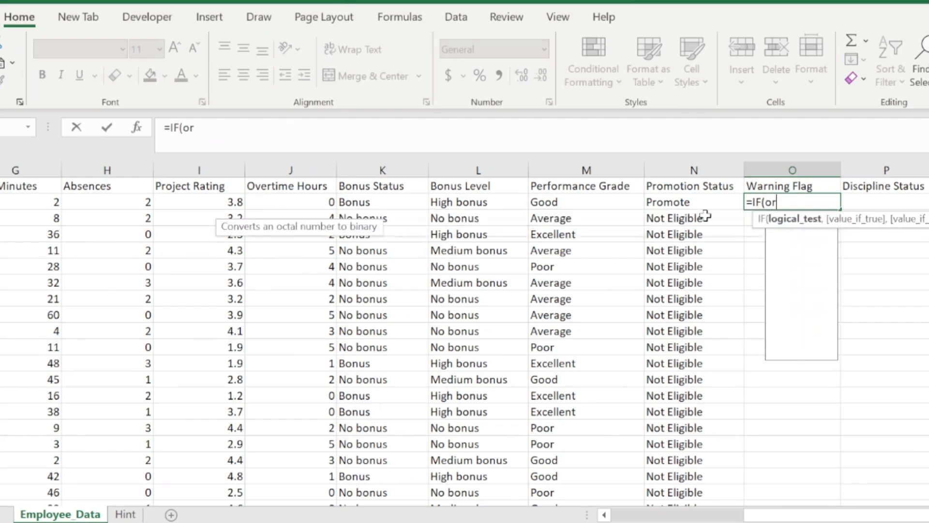
pyautogui.press('Tab')
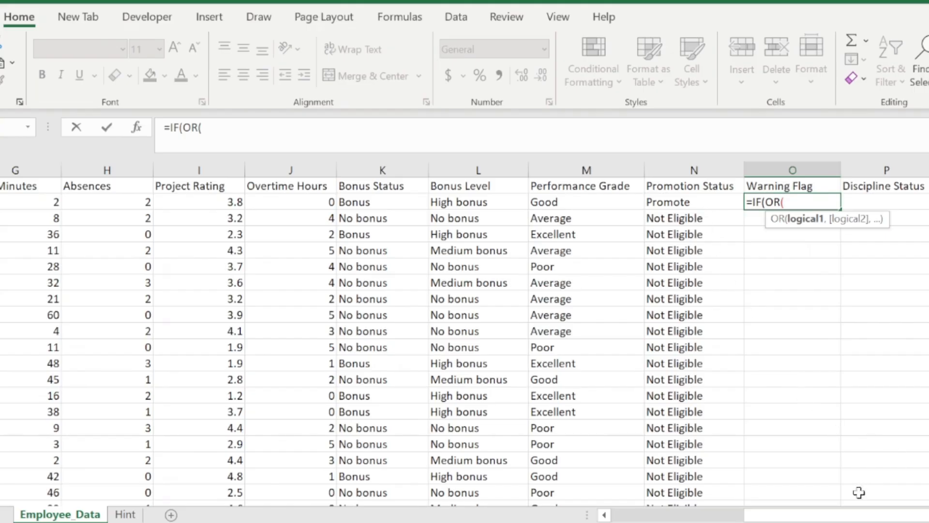
# Add late minutes in G2 greater than 30 as the first condition of the OR test
pyautogui.moveTo(820, 517); pyautogui.dragTo(772, 520)
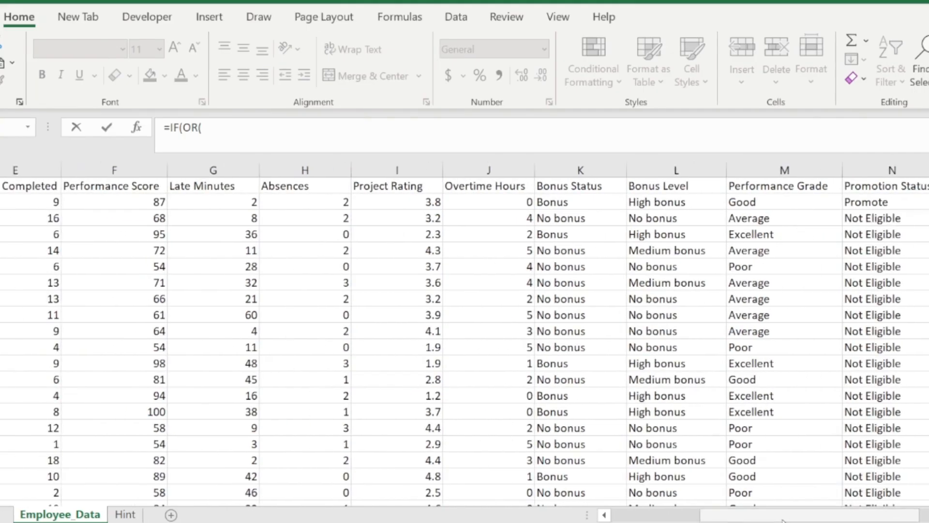
pyautogui.click(223, 202)
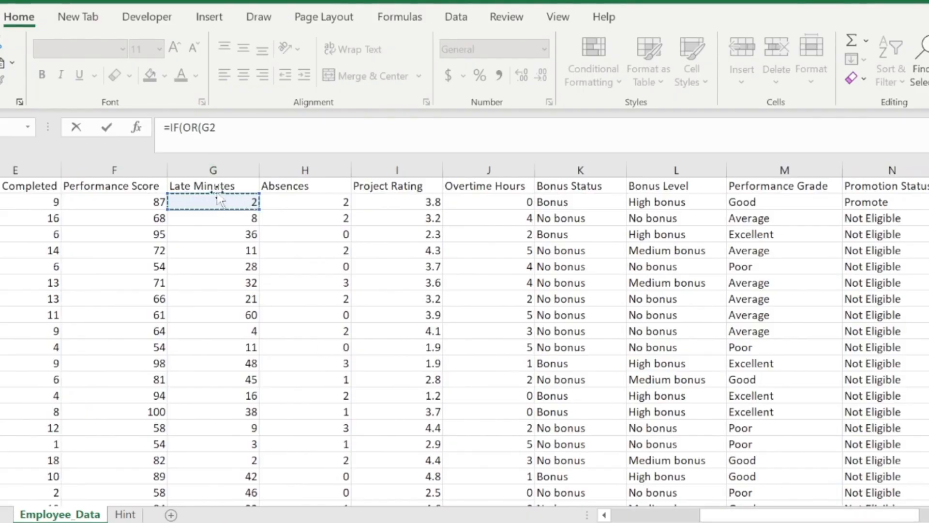
pyautogui.click(223, 129)
pyautogui.write('>')
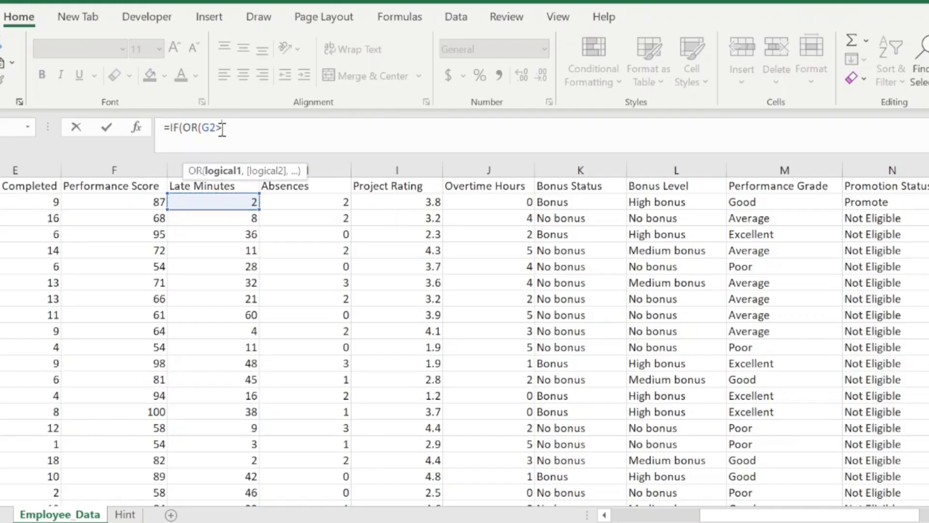
pyautogui.write('30,')
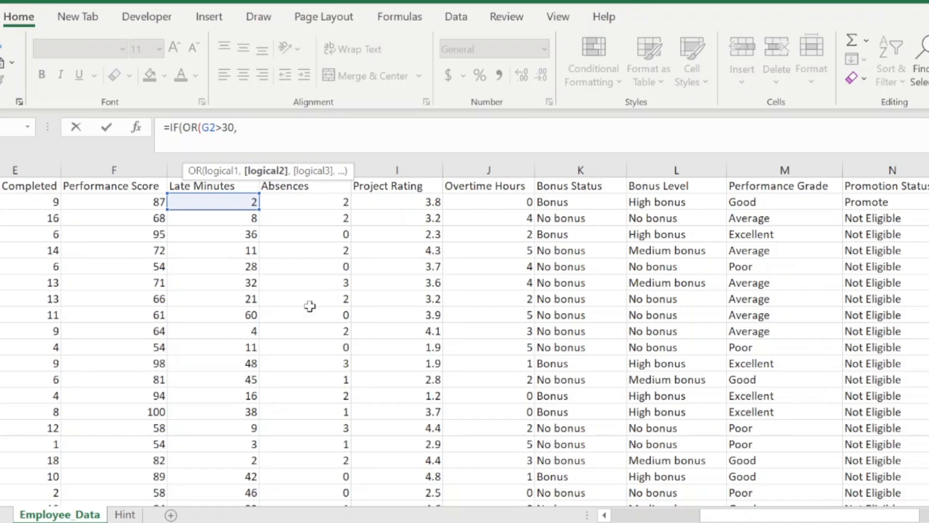
# Add absences in H2 greater than 2 as the second OR condition and close the OR test
pyautogui.moveTo(726, 515); pyautogui.dragTo(707, 517)
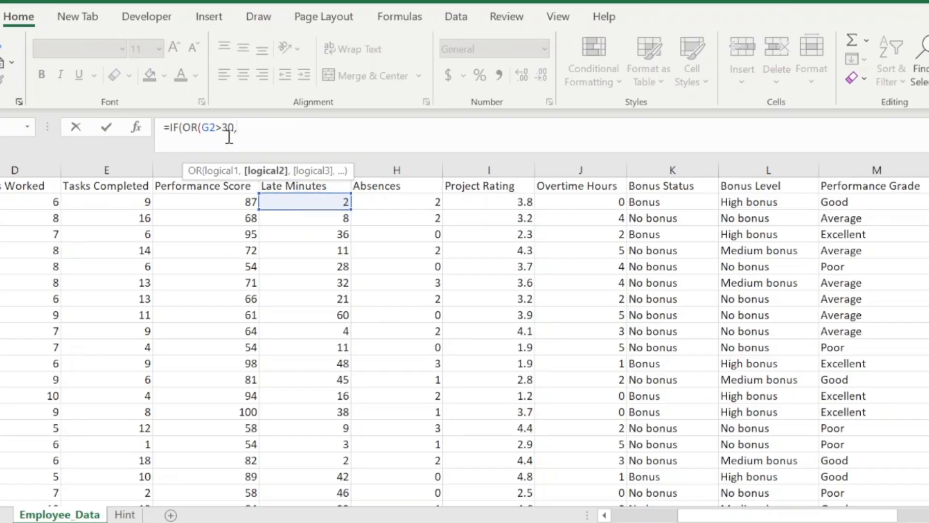
pyautogui.click(390, 203)
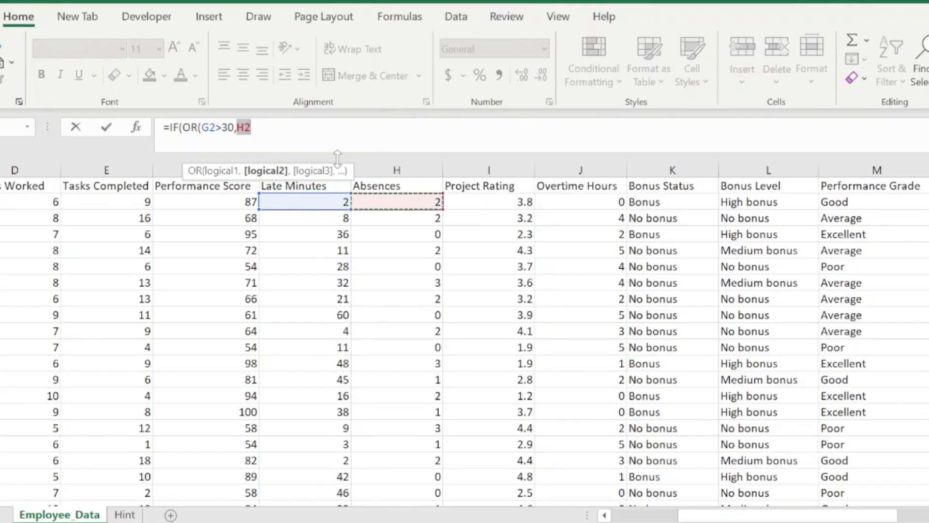
pyautogui.click(307, 134)
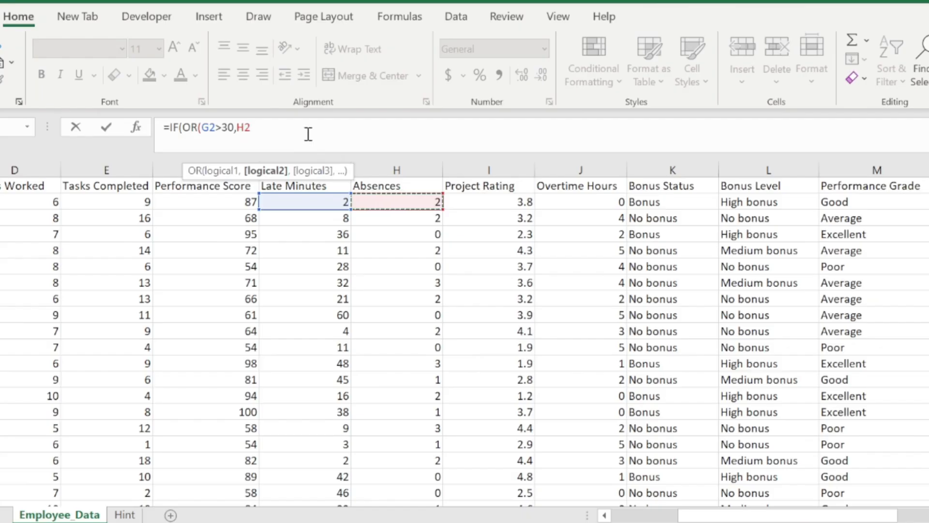
pyautogui.write('>2')
pyautogui.press('BackSpace')
pyautogui.write('),"')
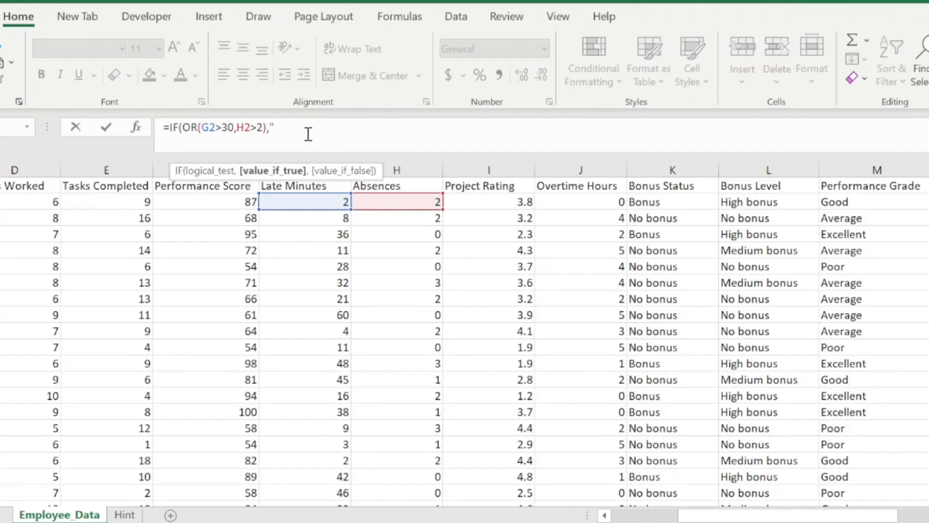
# Finish the O2 formula so it returns "Warning" when either condition is true and "Ok" otherwise
pyautogui.write('Warning",')
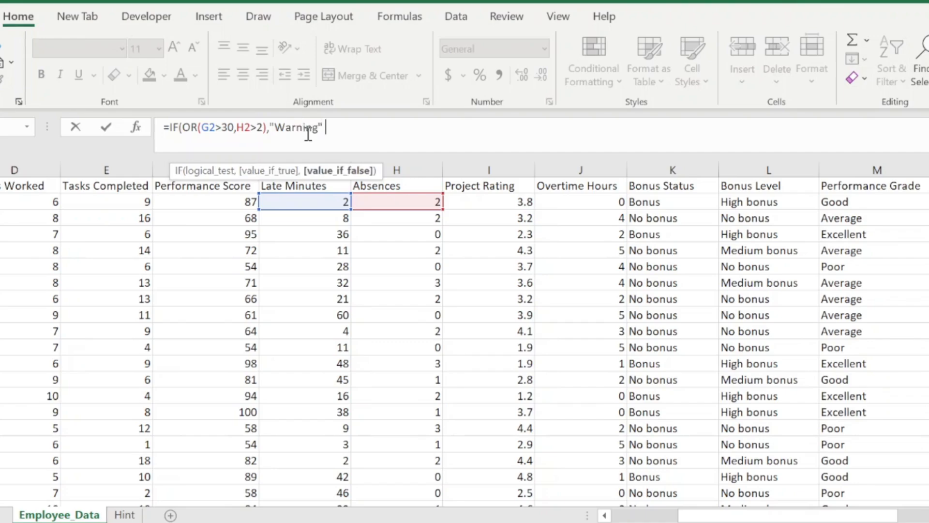
pyautogui.write('"Ok"')
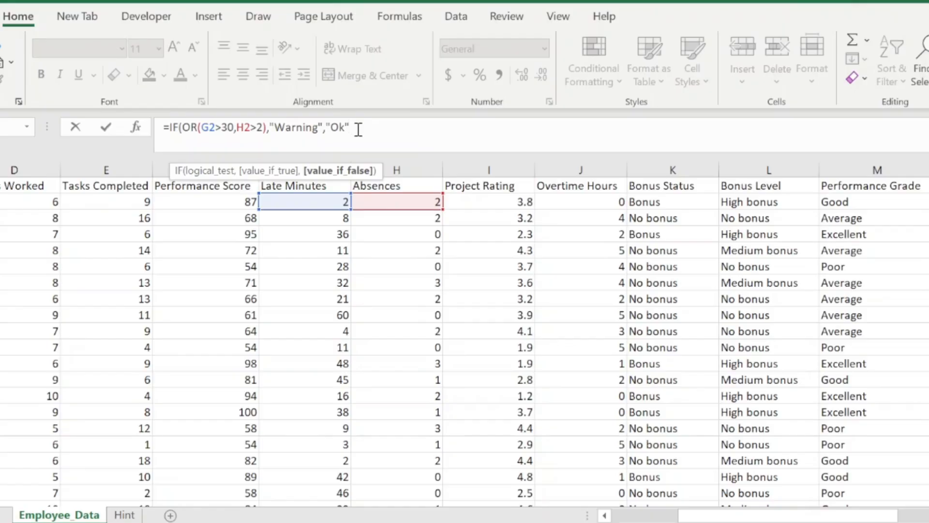
pyautogui.write(')')
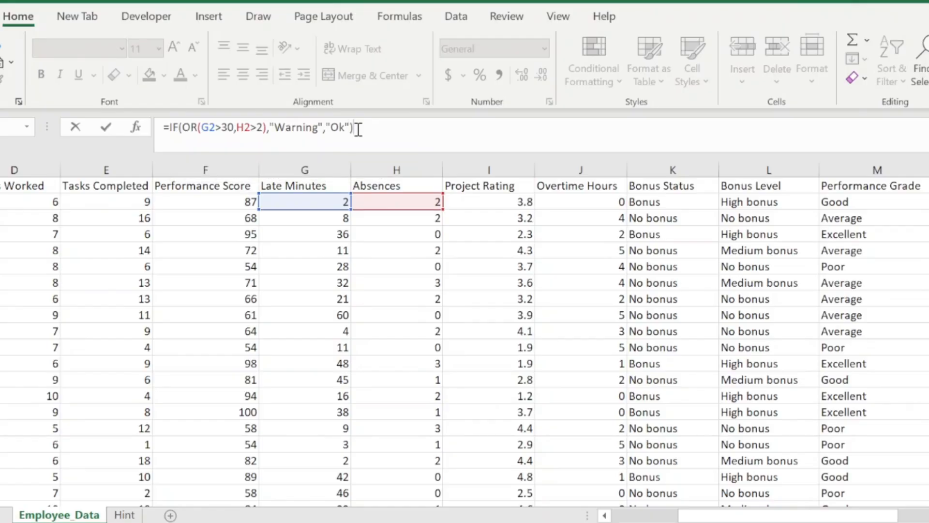
pyautogui.press('Return')
pyautogui.press('Right')
pyautogui.press('Right')
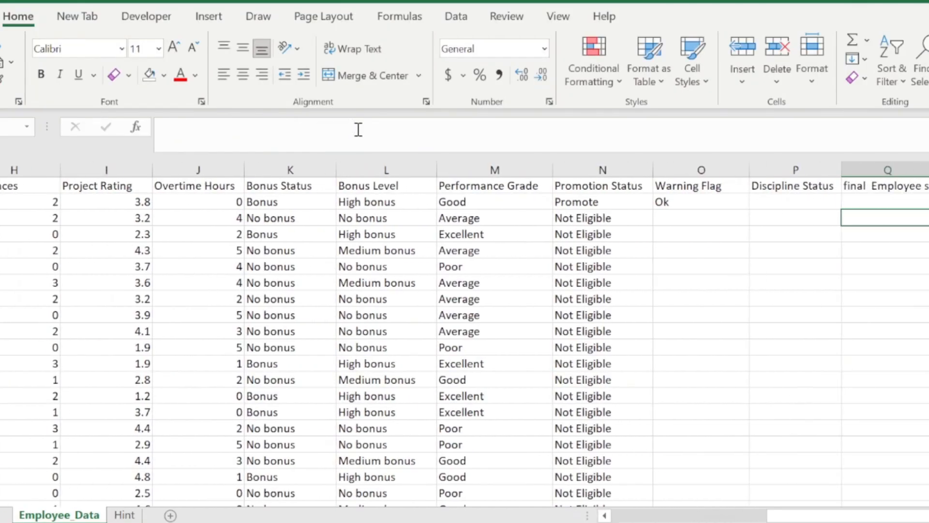
# Inspect the O2 formula and review the row 2 data from Employee ID across to Discipline Status
pyautogui.click(689, 201)
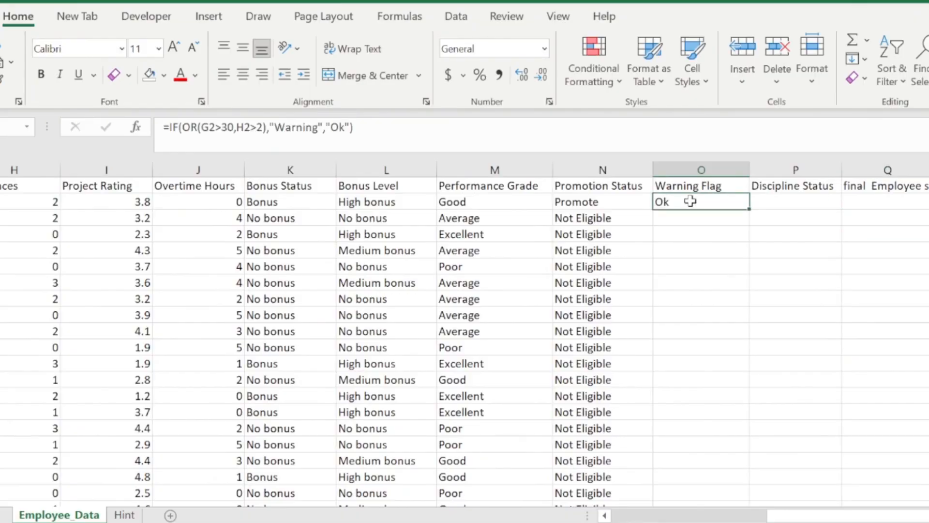
pyautogui.press('Left')
pyautogui.press('Left')
pyautogui.press('Home')
pyautogui.press('Right')
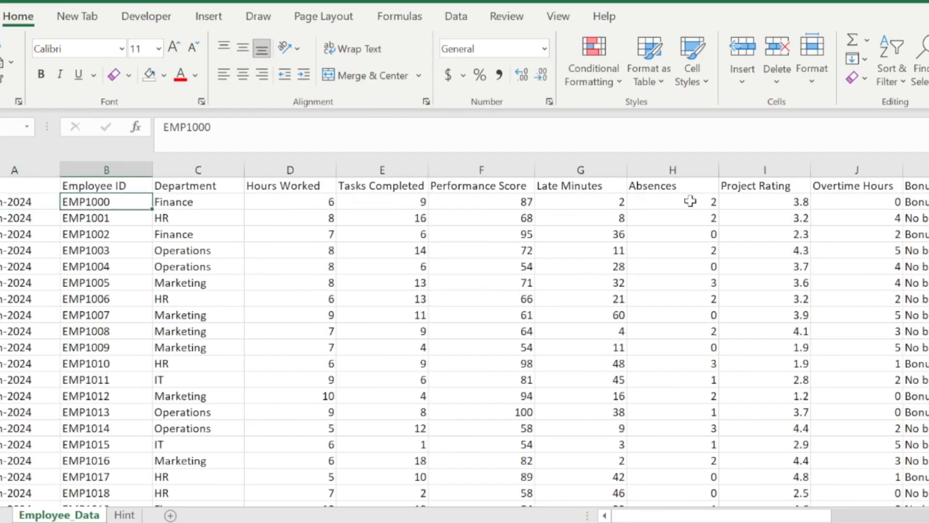
pyautogui.press('Right')
pyautogui.press('Right')
pyautogui.press('Right')
pyautogui.press('Right')
pyautogui.press('Right')
pyautogui.press('Right')
pyautogui.press('Right')
pyautogui.press('Right')
pyautogui.press('Right')
pyautogui.press('Right')
pyautogui.press('Right')
pyautogui.press('Right')
pyautogui.press('Right')
pyautogui.press('Right')
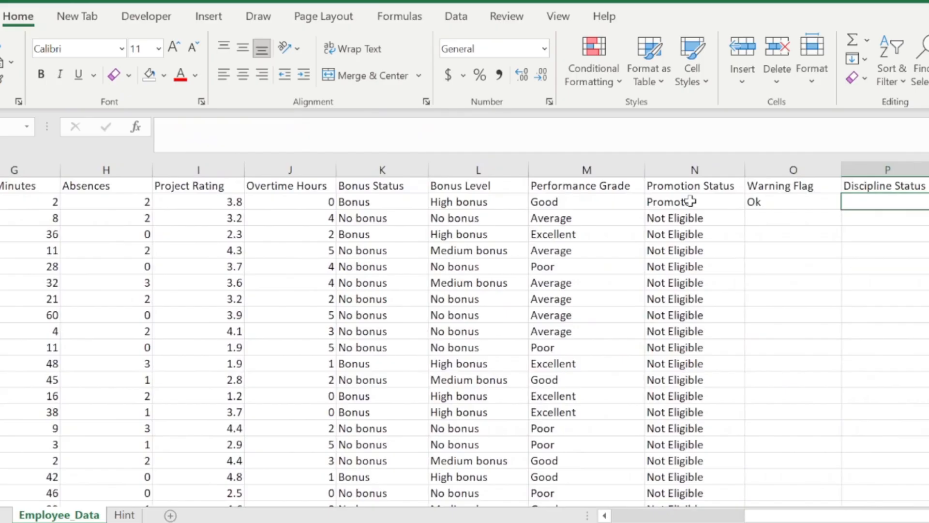
# Compare the Warning Flag formula in O2 with the late minutes and absences in row 2
pyautogui.click(788, 197)
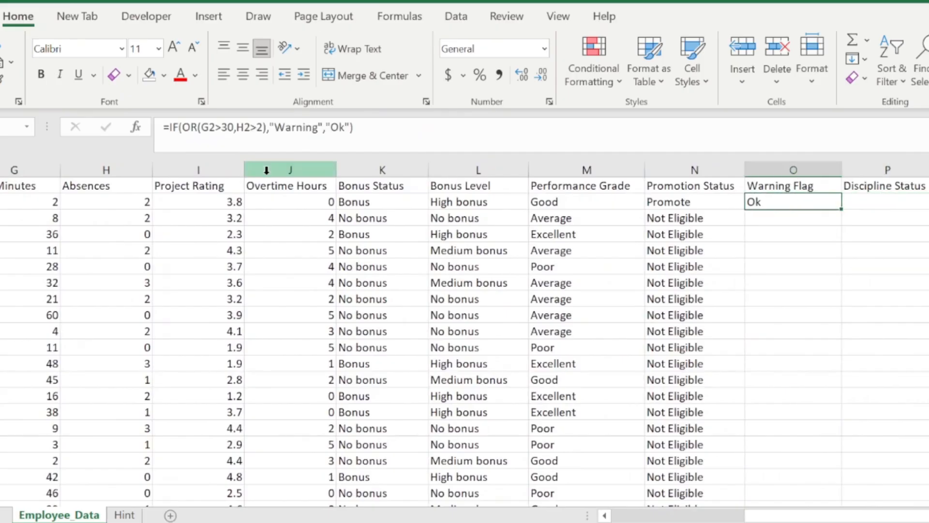
pyautogui.click(203, 207)
pyautogui.press('Left')
pyautogui.press('Left')
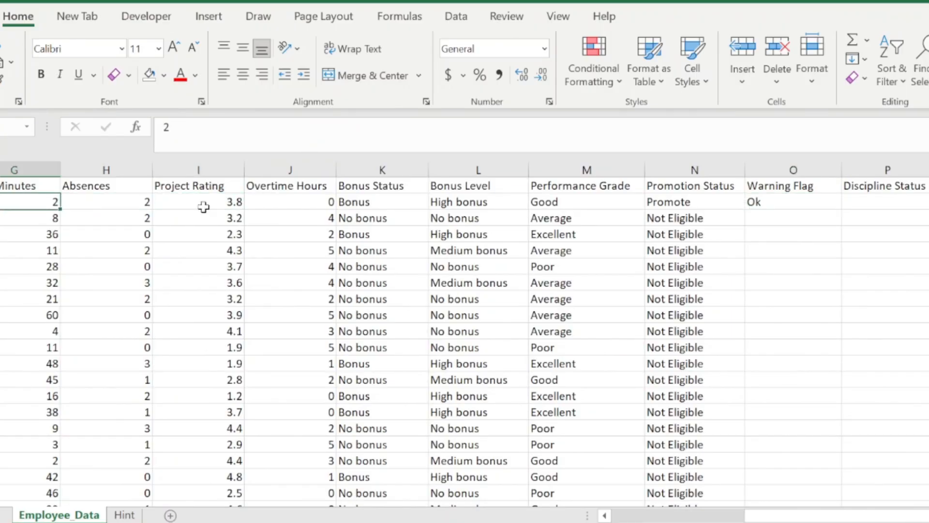
pyautogui.press('Right')
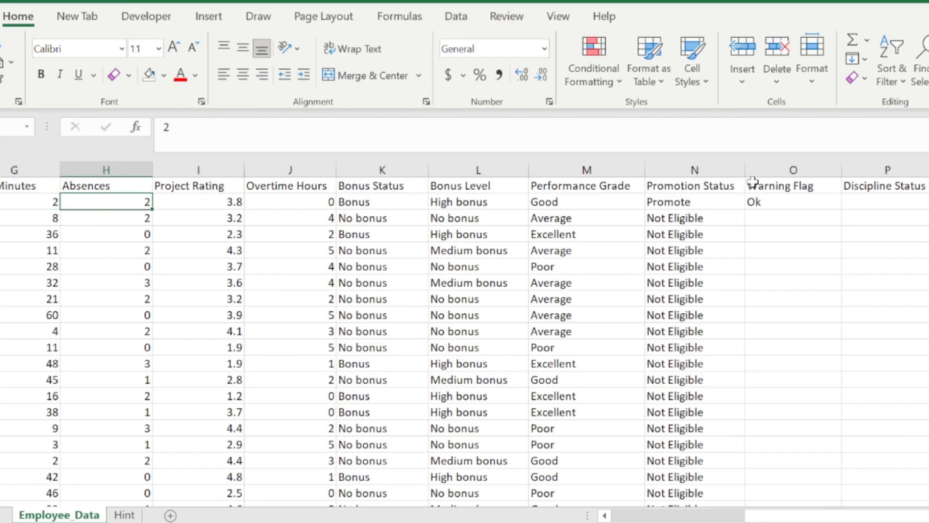
# Fill the O2 formula down the entire Warning Flag column
pyautogui.click(788, 209)
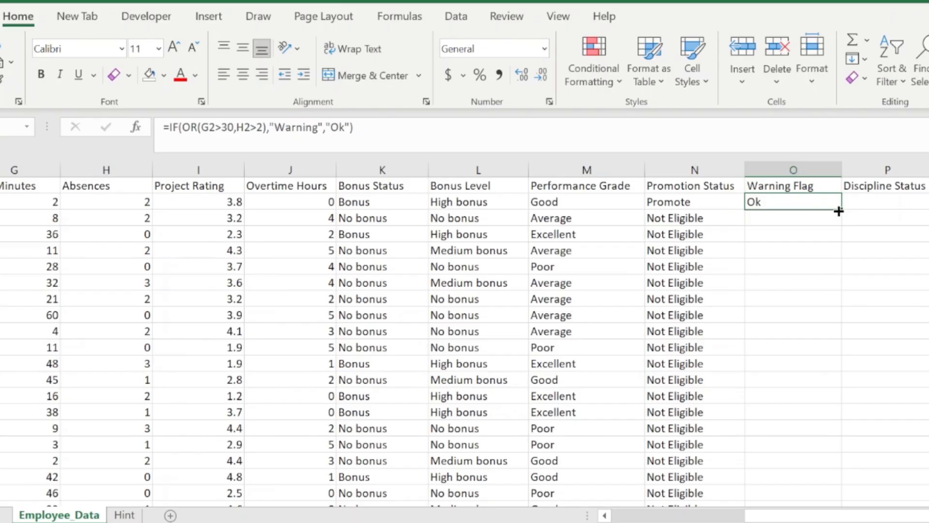
pyautogui.doubleClick(839, 211)
pyautogui.click(770, 206)
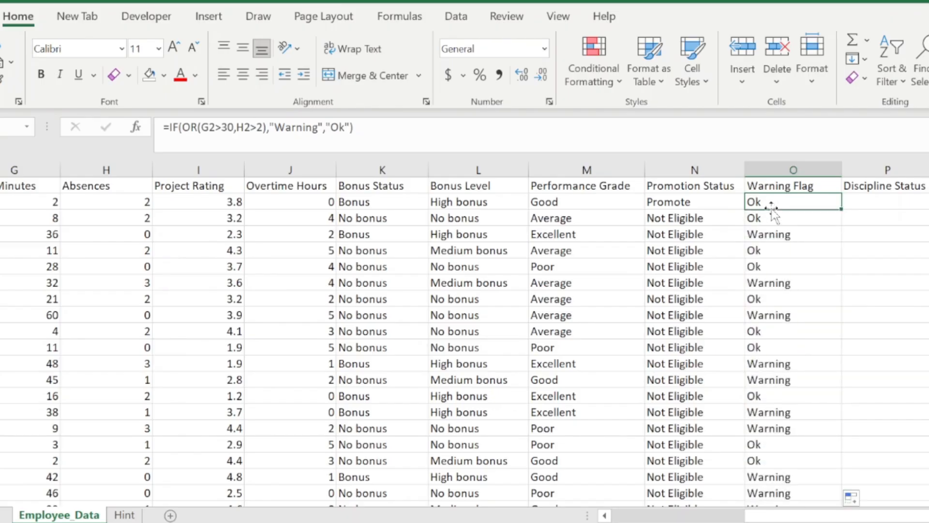
# Inspect the Warning Flag formulas in O3 and O4 and go back along row 4 to its performance score
pyautogui.press('Down')
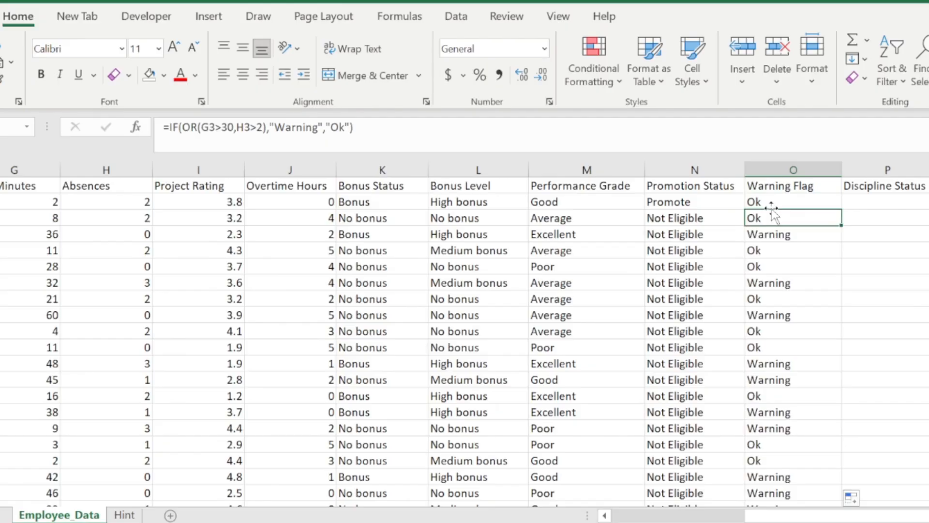
pyautogui.press('Down')
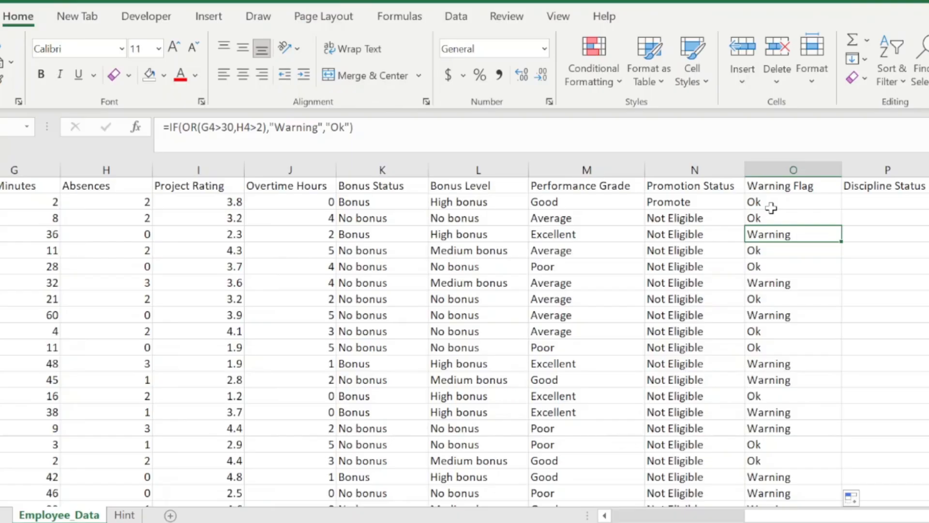
pyautogui.press('Left')
pyautogui.press('Right')
pyautogui.press('Left')
pyautogui.press('Left')
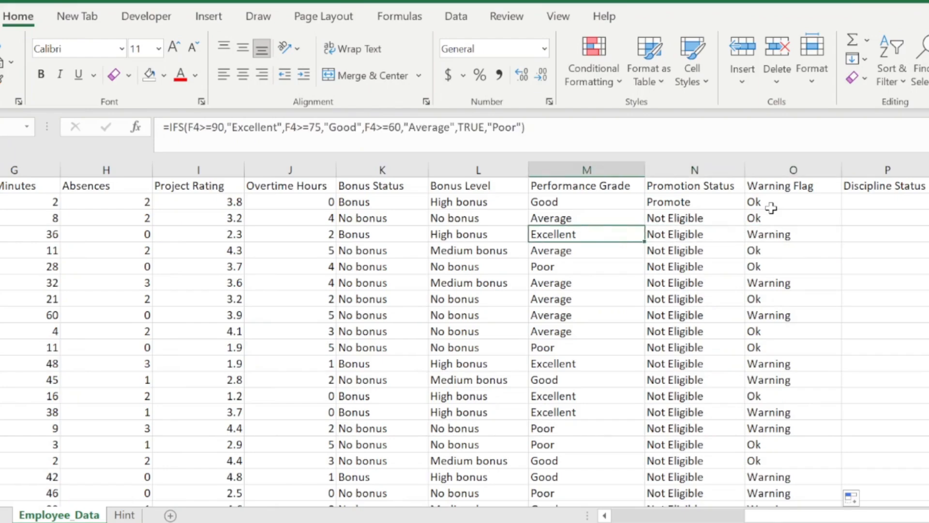
pyautogui.press('Left')
pyautogui.press('Left')
pyautogui.press('Left')
pyautogui.press('Left')
pyautogui.press('Left')
pyautogui.press('Left')
pyautogui.press('Left')
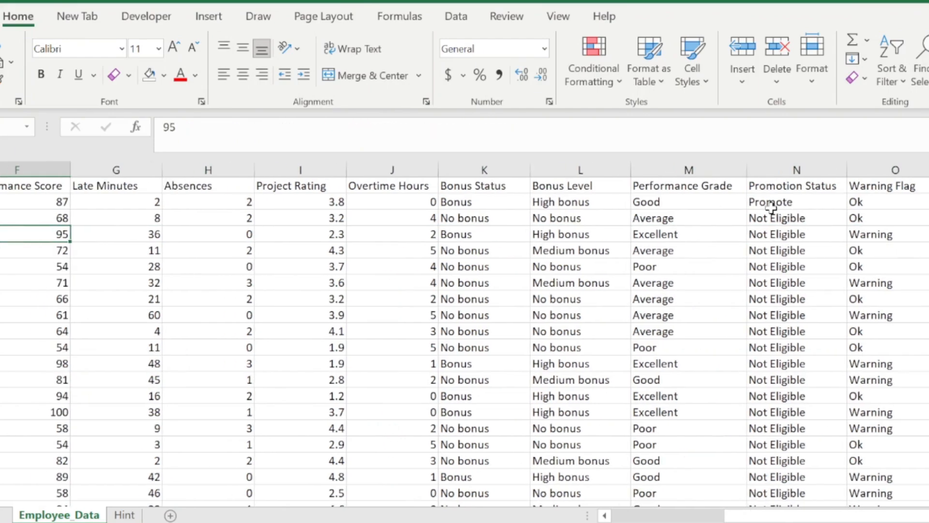
# Check the late minutes in G4 and the absences in H4 against the OR conditions
pyautogui.press('Right')
pyautogui.press('Right')
pyautogui.press('Left')
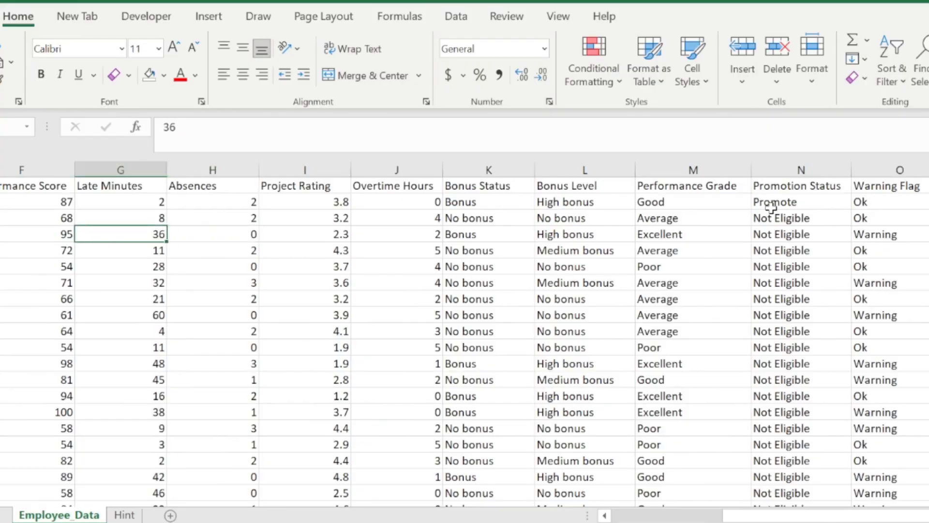
pyautogui.press('Right')
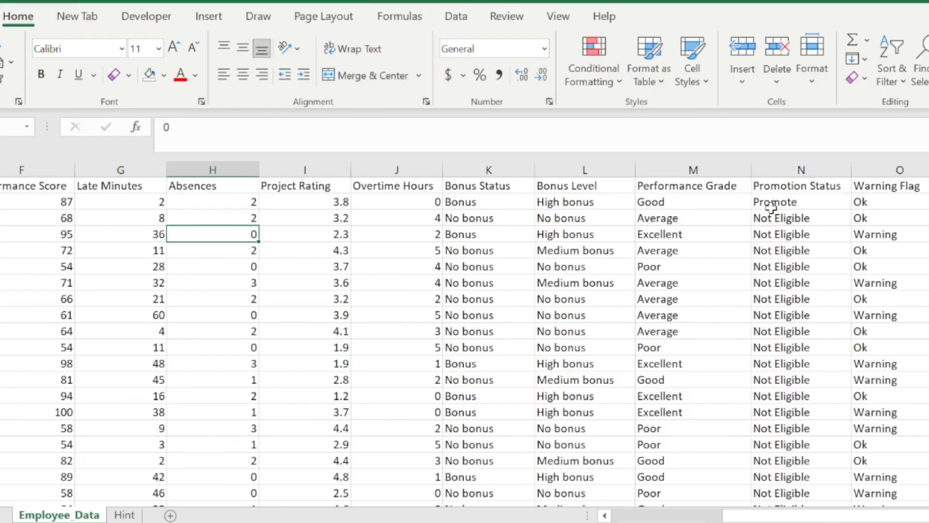
pyautogui.press('Right')
pyautogui.press('Left')
pyautogui.press('Left')
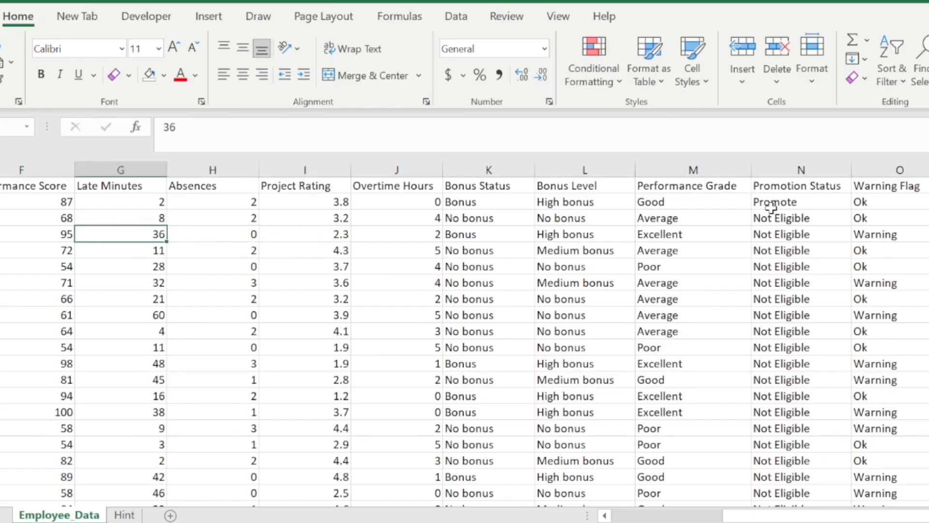
pyautogui.press('Right')
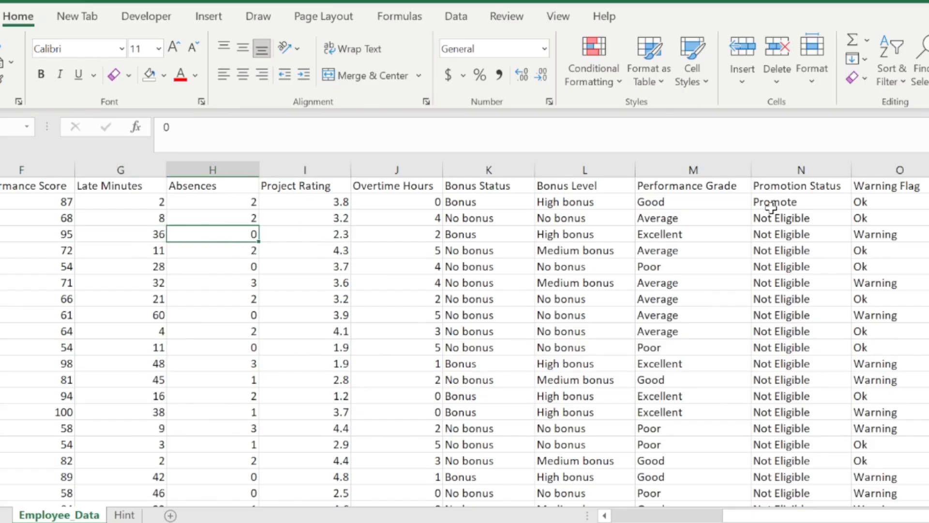
# Return along row 4, past its Promotion Status formula, to the Warning Flag formula in O4
pyautogui.press('Right')
pyautogui.press('Right')
pyautogui.press('Right')
pyautogui.press('Right')
pyautogui.press('Right')
pyautogui.press('Right')
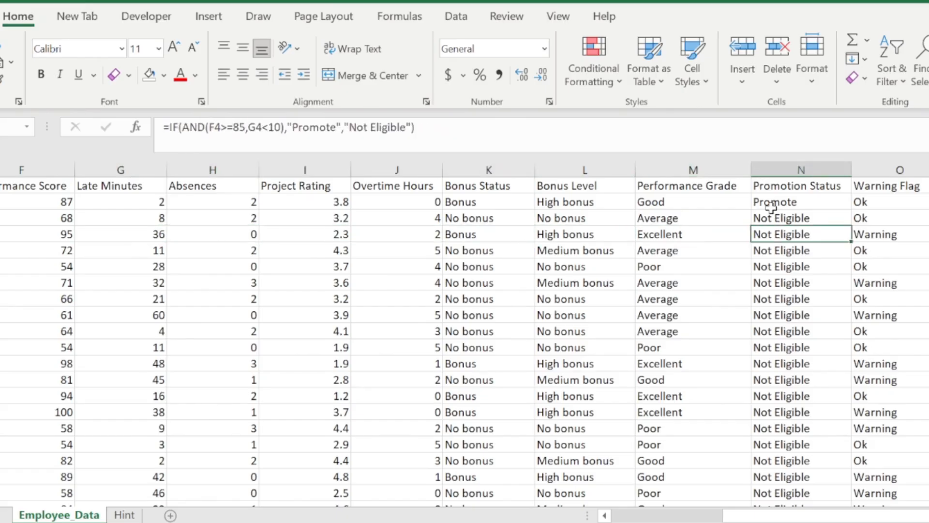
pyautogui.press('Right')
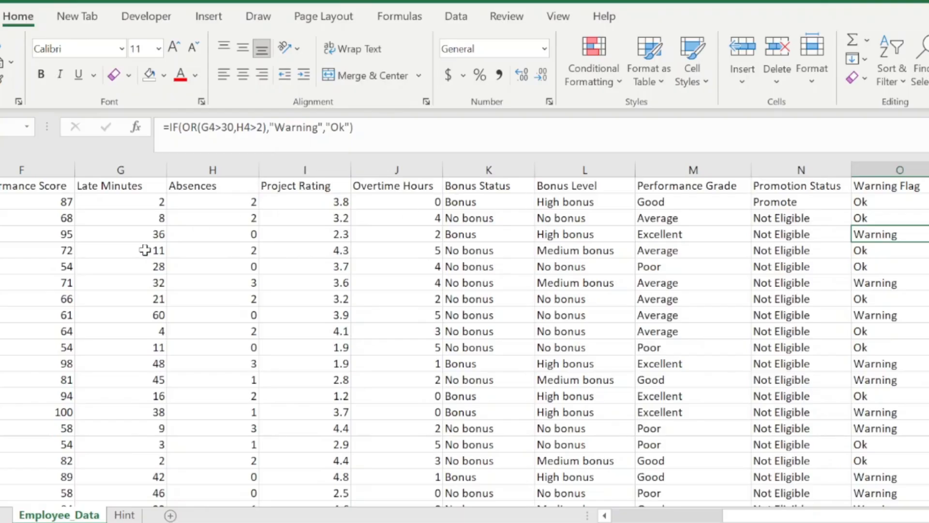
# Go back along row 4 from the Warning Flag to the absences value in H4
pyautogui.click(768, 233)
pyautogui.press('Left')
pyautogui.press('Left')
pyautogui.press('Left')
pyautogui.press('Left')
pyautogui.press('Left')
pyautogui.press('Left')
pyautogui.press('Left')
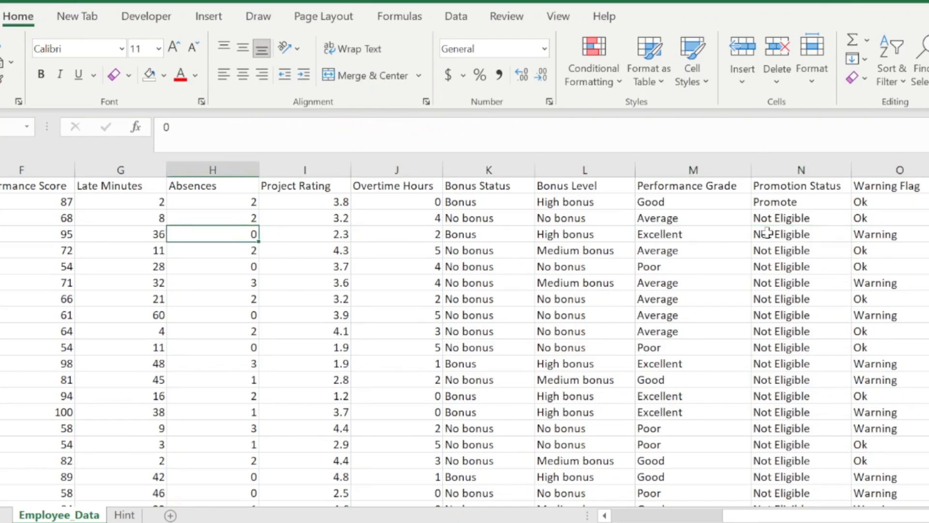
# Follow row 4 across the result columns to Discipline Status and review the Warning Flag formula in O4
pyautogui.press('Right')
pyautogui.press('Right')
pyautogui.press('Right')
pyautogui.press('Right')
pyautogui.press('Right')
pyautogui.press('Right')
pyautogui.press('Right')
pyautogui.press('Right')
pyautogui.press('Right')
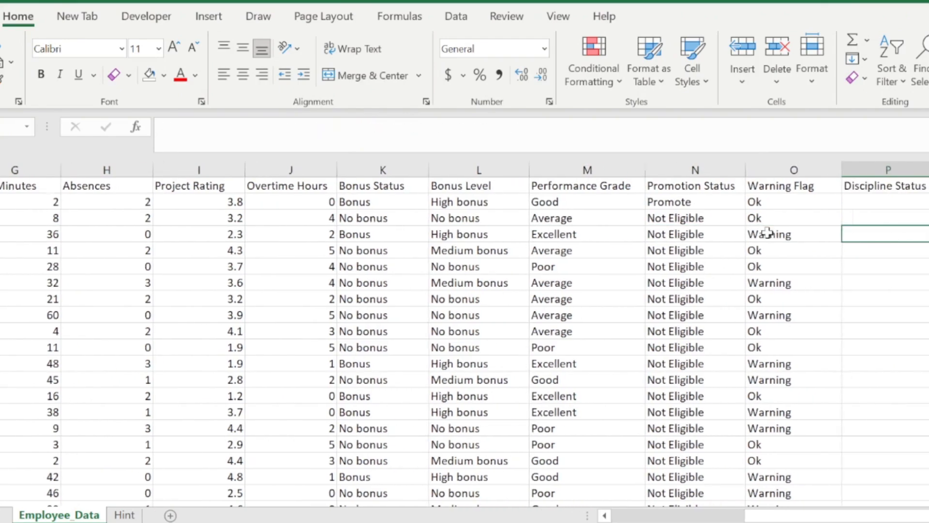
pyautogui.click(768, 232)
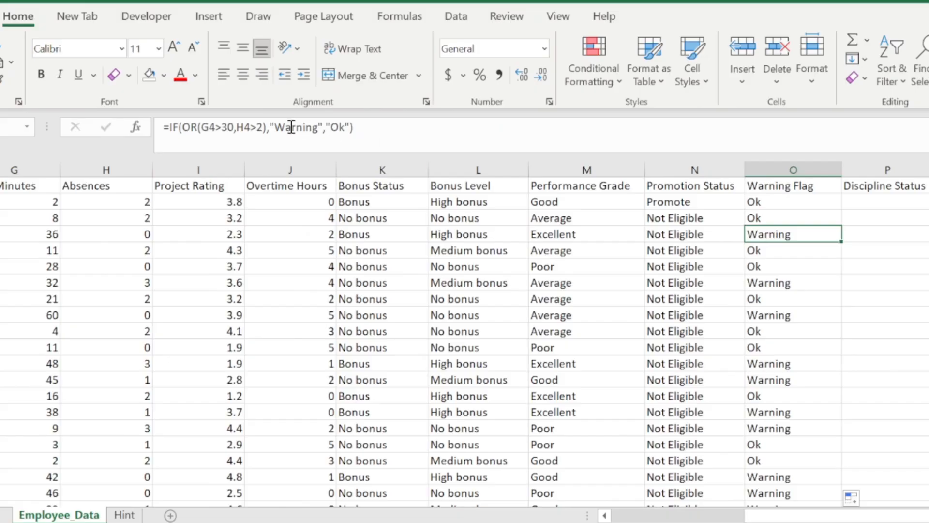
# Review the column headers from Promotion Status to final Employee status and return to the Warning Flag header
pyautogui.click(661, 247)
pyautogui.press('Up')
pyautogui.press('Up')
pyautogui.press('Up')
pyautogui.press('Up')
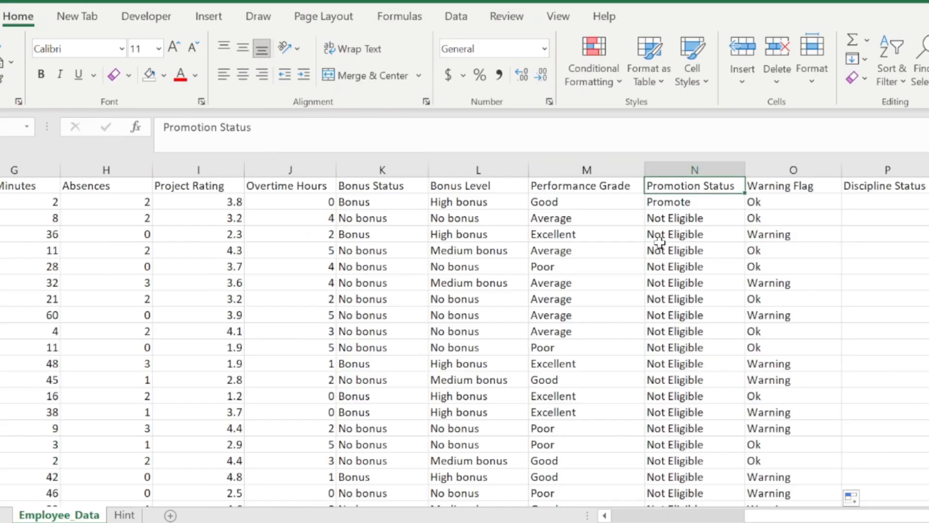
pyautogui.press('Right')
pyautogui.press('Right')
pyautogui.press('Right')
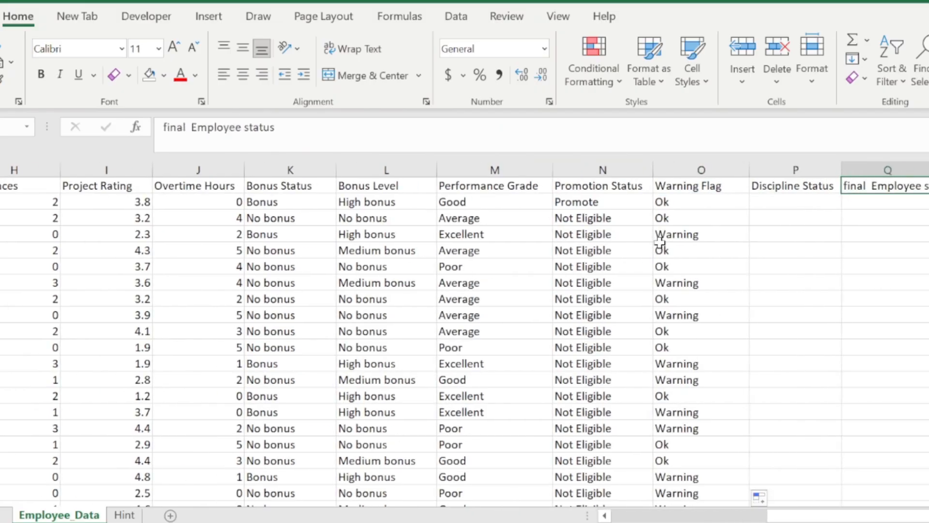
pyautogui.press('Left')
pyautogui.press('Left')
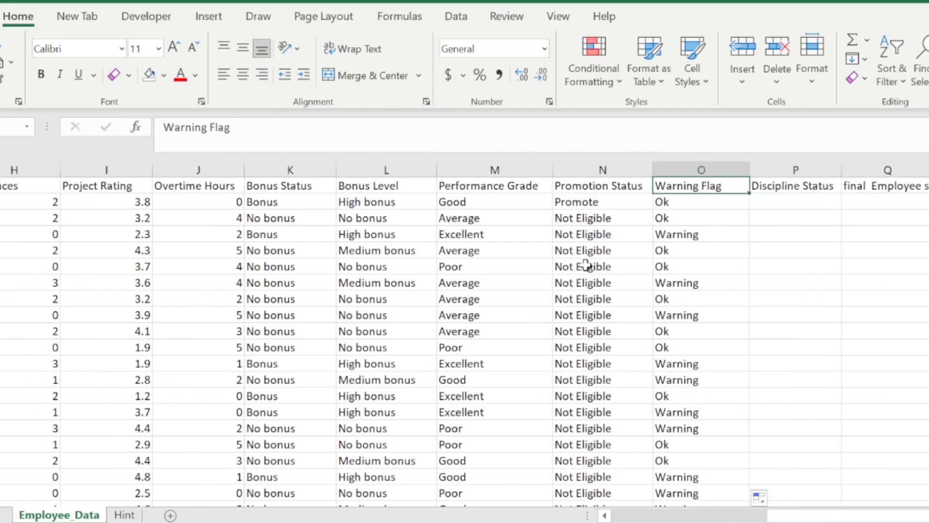
# Read the NOT and combined logic notes on the Hint sheet and return to the Employee_Data sheet
pyautogui.click(127, 515)
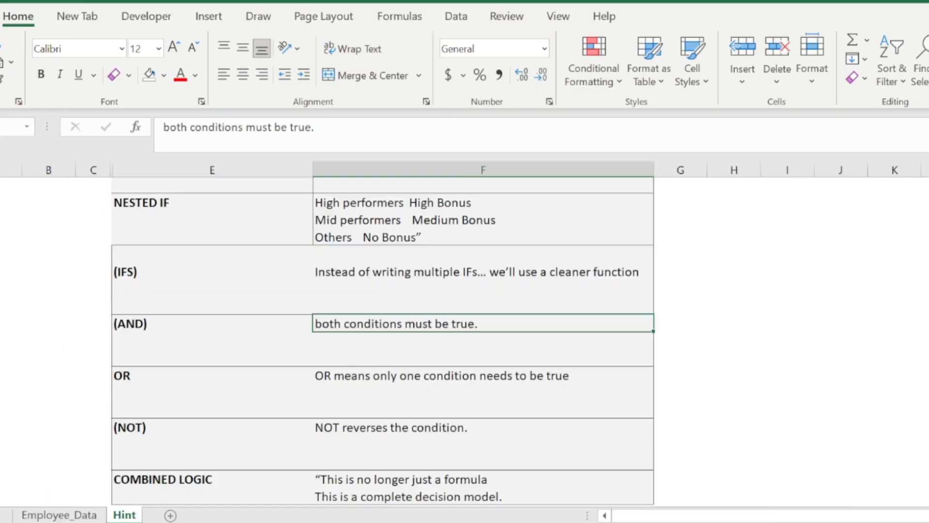
pyautogui.scroll(-2, 185, 392)
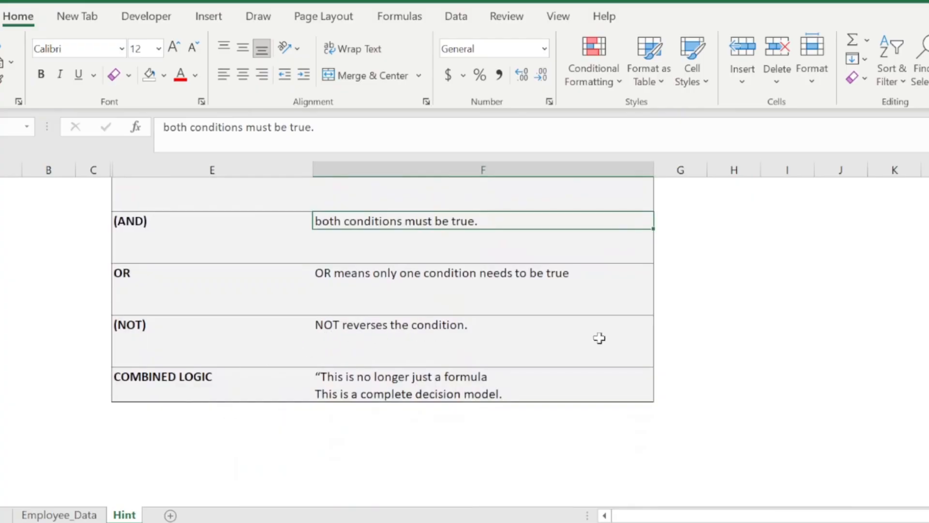
pyautogui.click(83, 515)
pyautogui.click(708, 214)
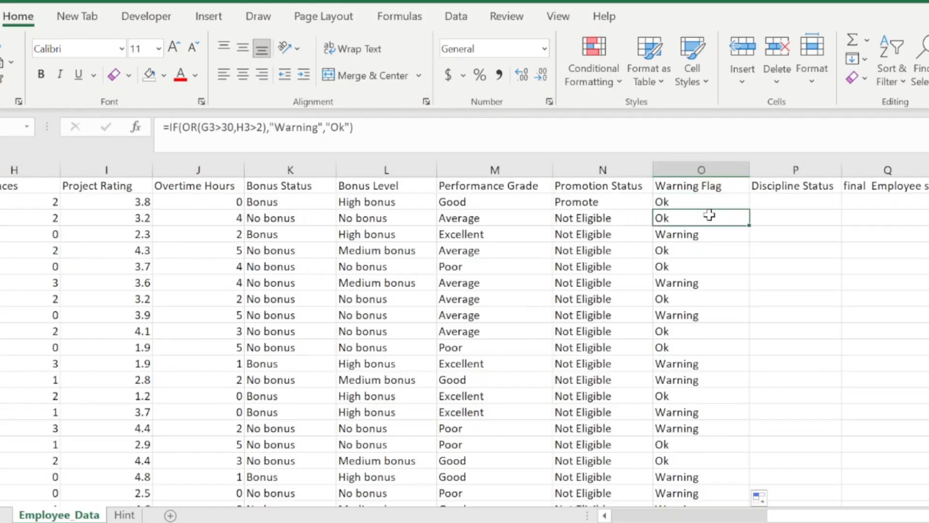
# Begin the Discipline Status formula in P2 with an IF function containing a nested NOT function
pyautogui.press('Right')
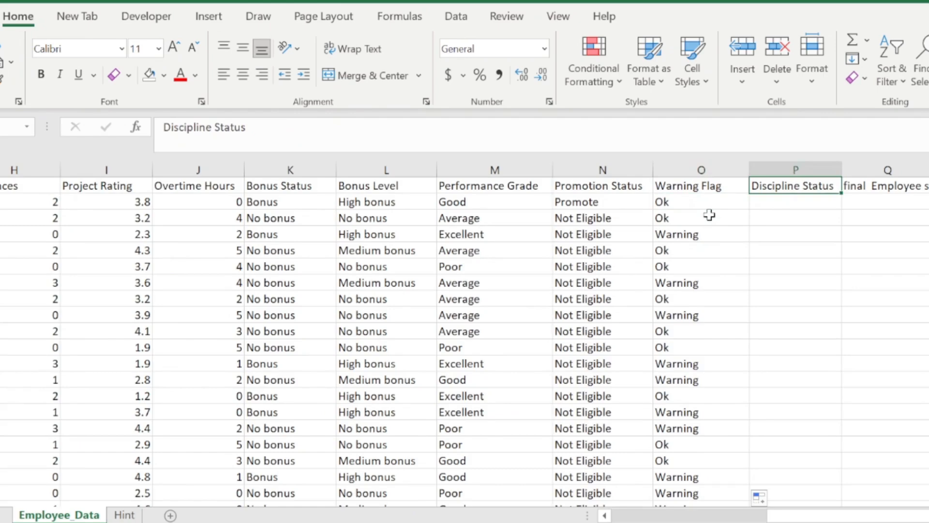
pyautogui.press('Down')
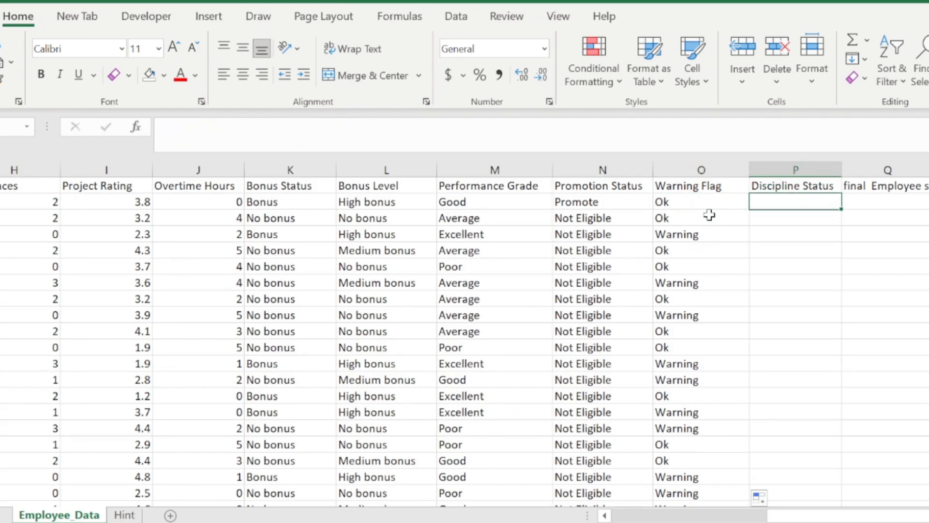
pyautogui.press('Left')
pyautogui.press('Right')
pyautogui.press('Right')
pyautogui.press('Left')
pyautogui.write('if')
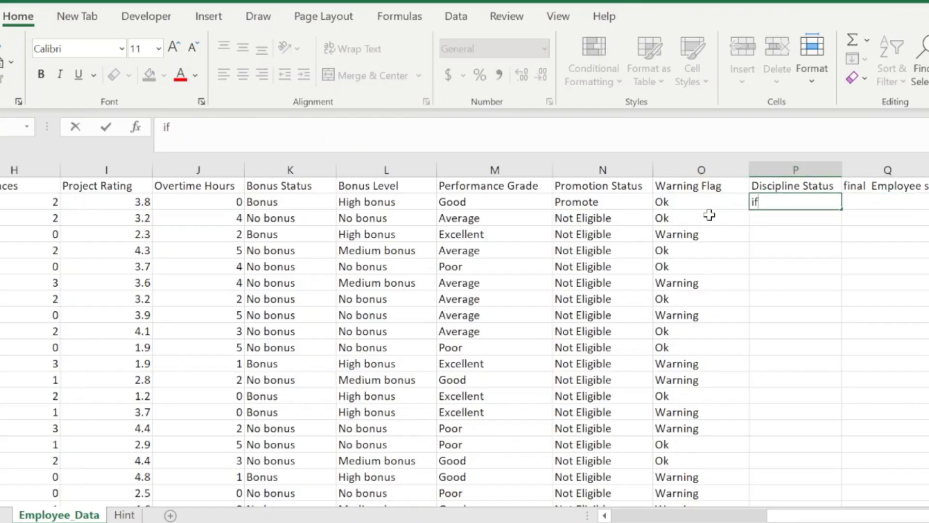
pyautogui.press('BackSpace')
pyautogui.press('BackSpace')
pyautogui.write('=if')
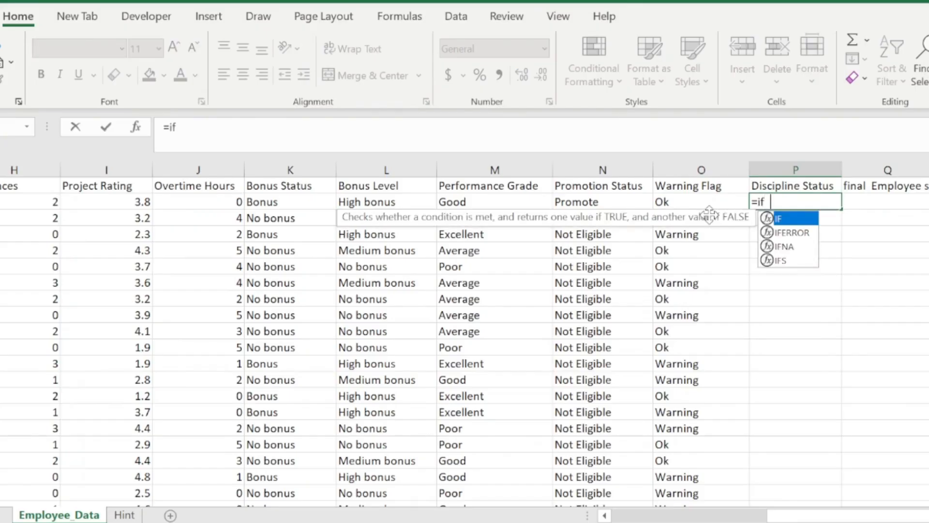
pyautogui.press('Tab')
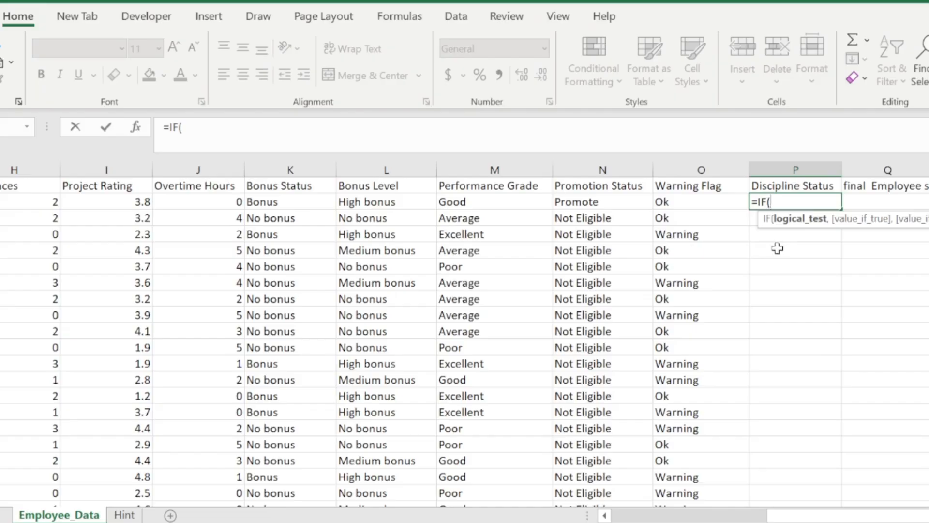
pyautogui.write('N')
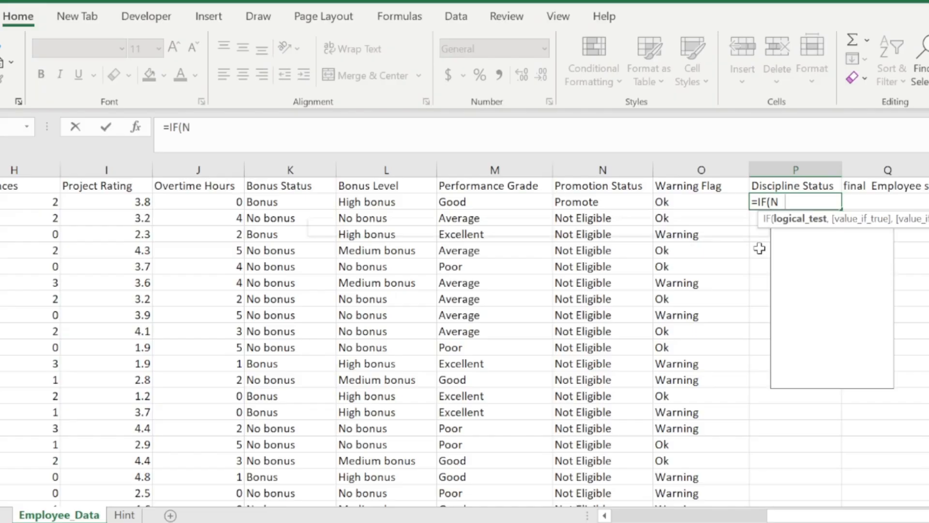
pyautogui.write('ot')
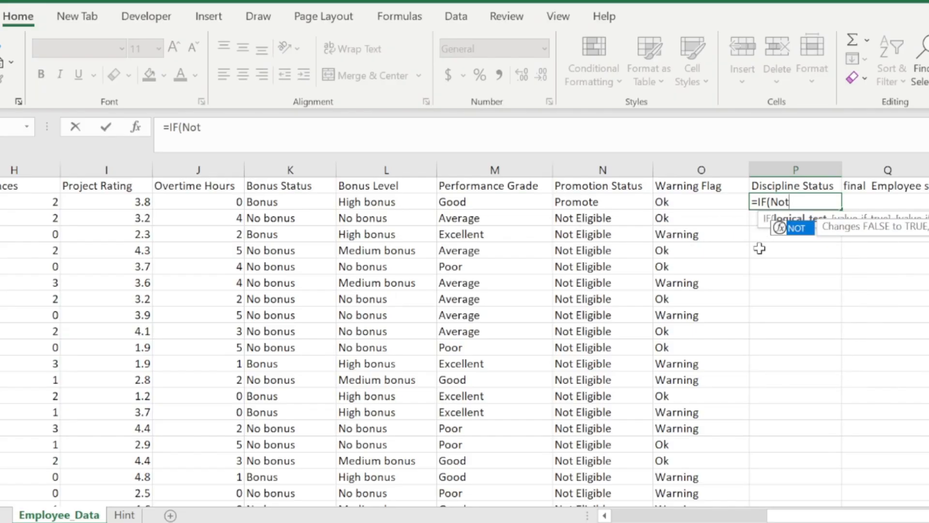
pyautogui.press('Tab')
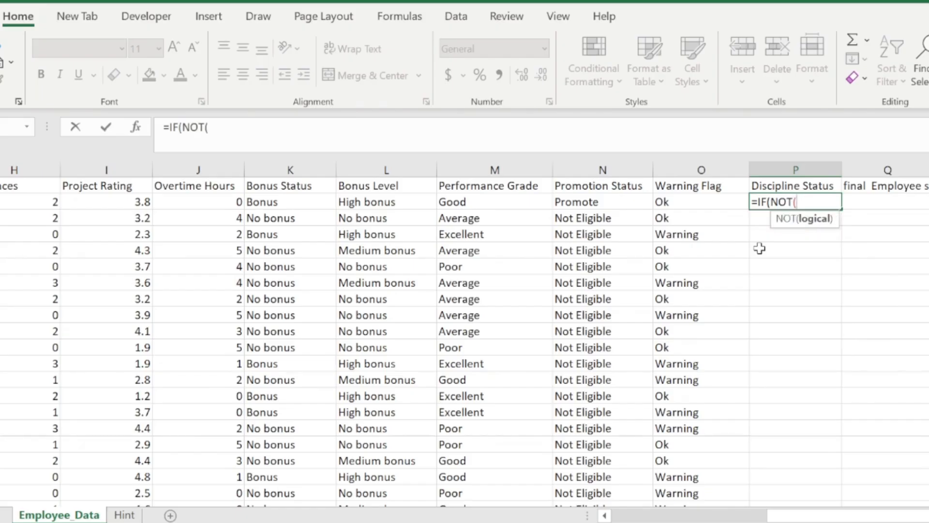
pyautogui.press('Return')
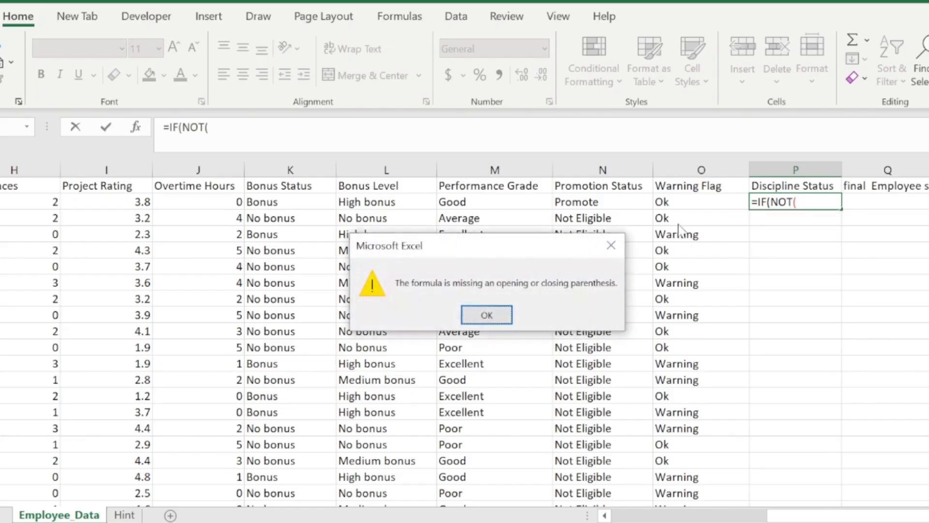
pyautogui.click(612, 245)
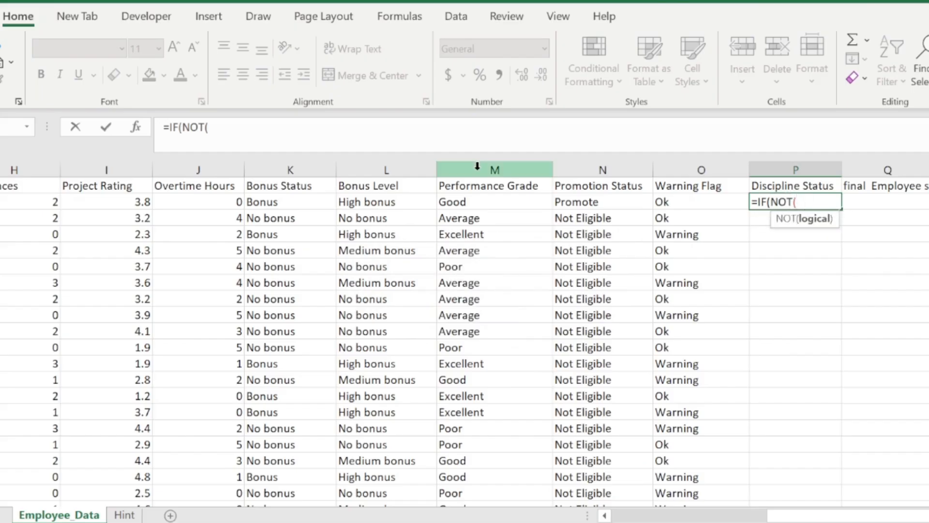
# Set the NOT condition to late minutes in G2 greater than 20 and close the NOT function
pyautogui.moveTo(785, 517); pyautogui.dragTo(741, 516)
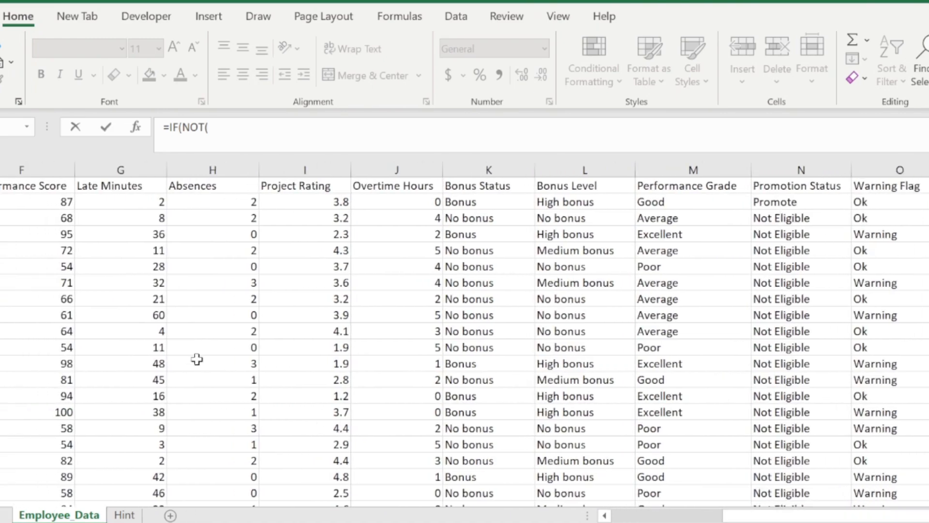
pyautogui.click(102, 205)
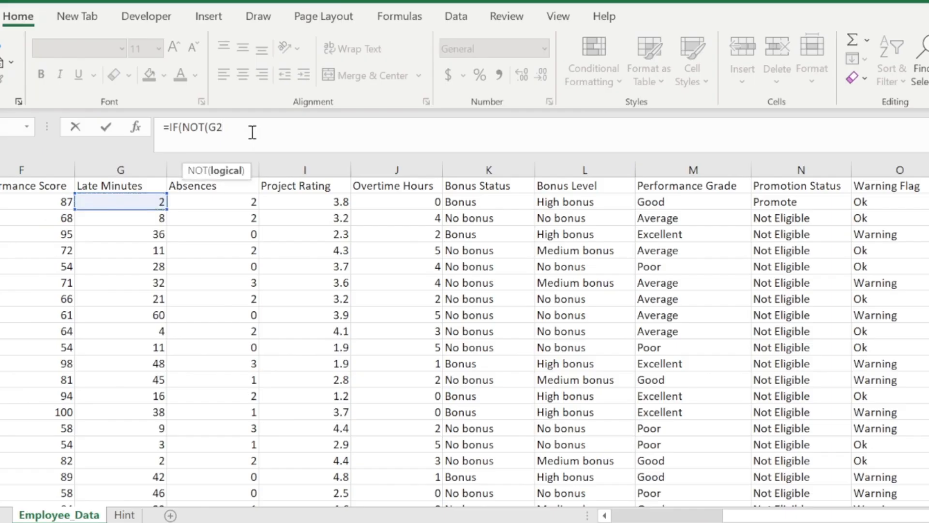
pyautogui.write('>20)')
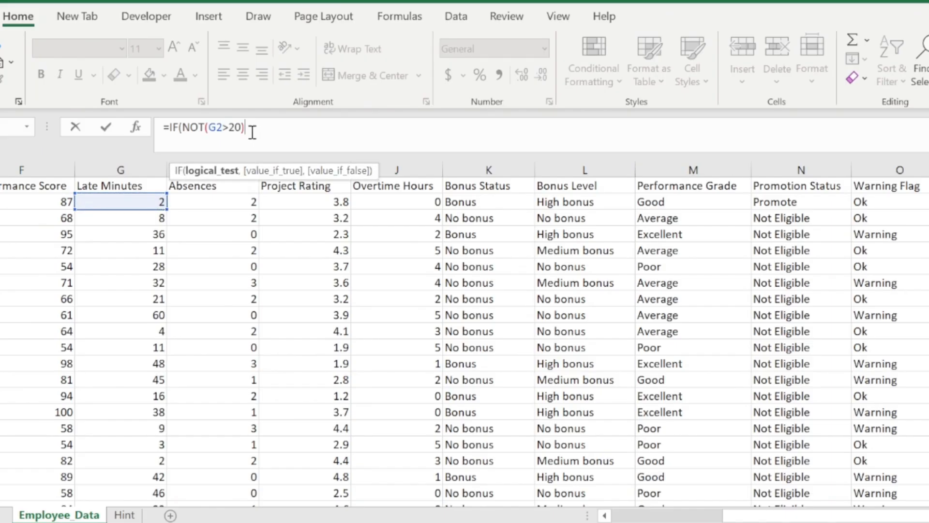
# Complete the P2 formula with "Disciplined" as the true result and "Needs Improvement" as the false result
pyautogui.write(',"')
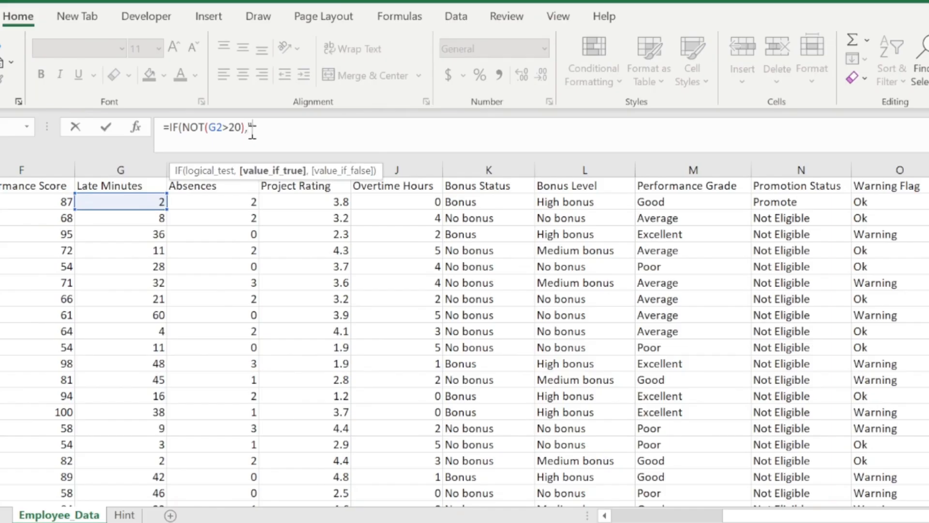
pyautogui.write('Disciplined",')
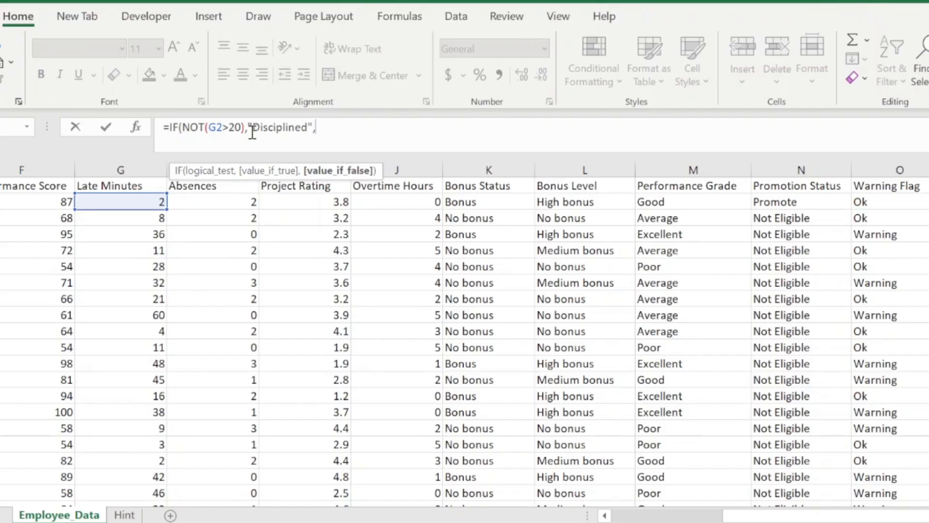
pyautogui.write('"')
pyautogui.write('Ne ')
pyautogui.write('ds Improment')
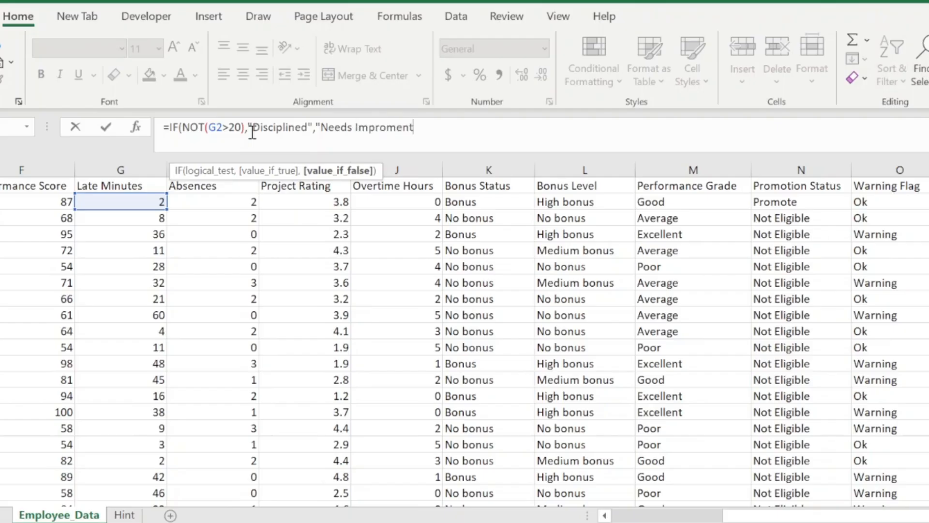
pyautogui.press('BackSpace')
pyautogui.press('BackSpace')
pyautogui.press('BackSpace')
pyautogui.write('vemnet')
pyautogui.press('BackSpace')
pyautogui.press('BackSpace')
pyautogui.write('en ")')
pyautogui.press('Return')
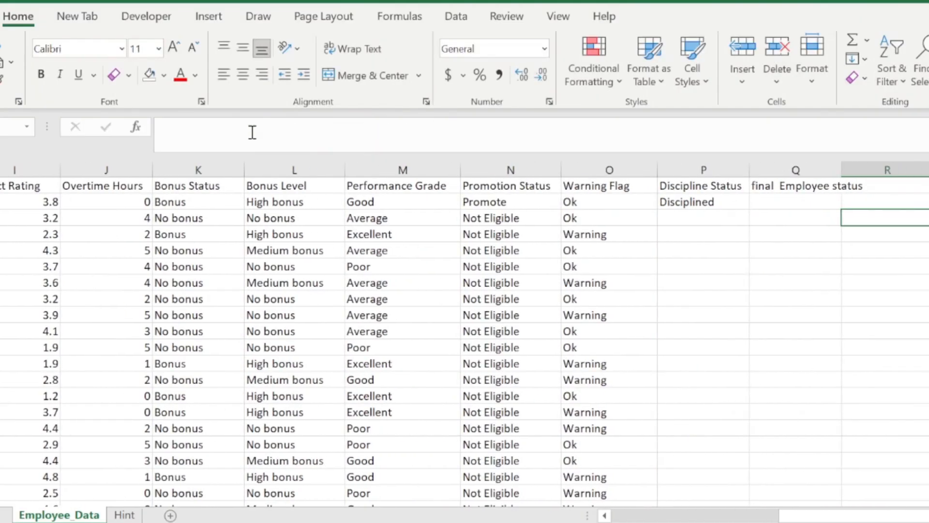
# Compare the NOT formula in P2 with the Warning Flag formula in O2 and the Promotion Status formula in N2
pyautogui.click(674, 203)
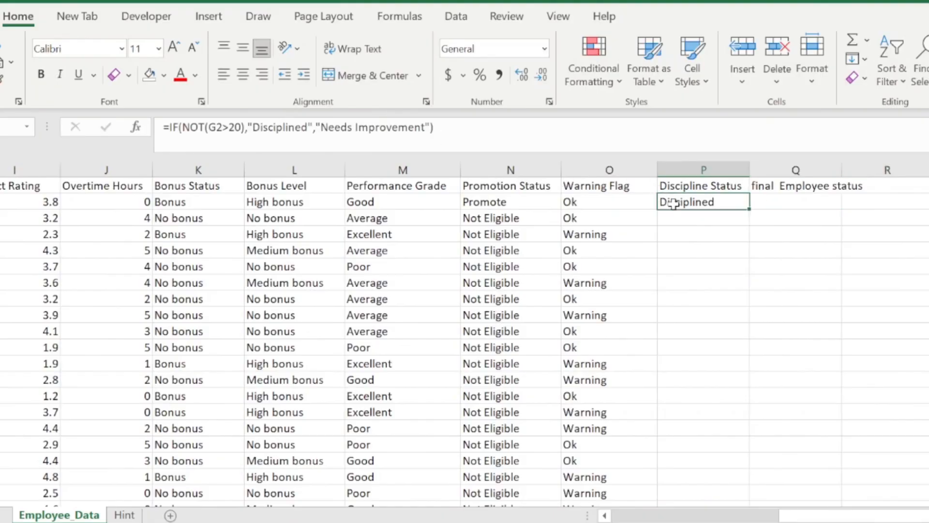
pyautogui.press('Left')
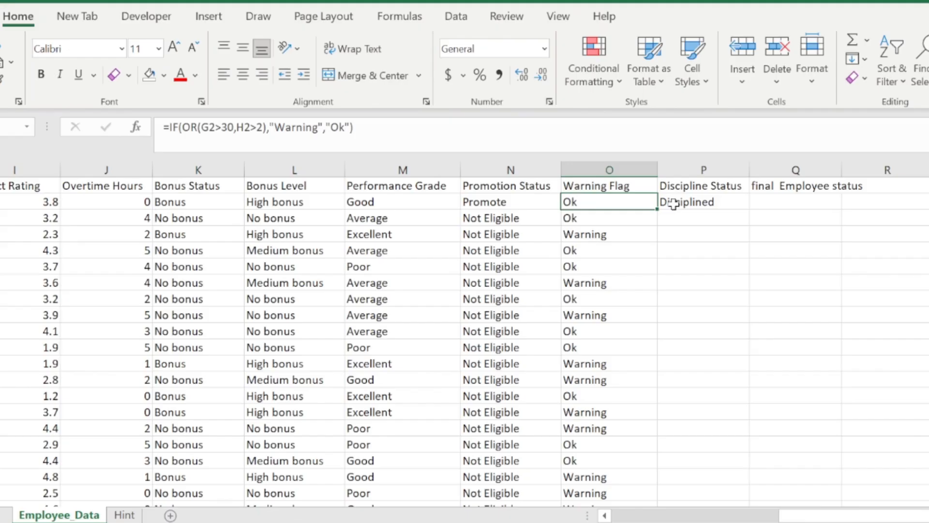
pyautogui.press('Right')
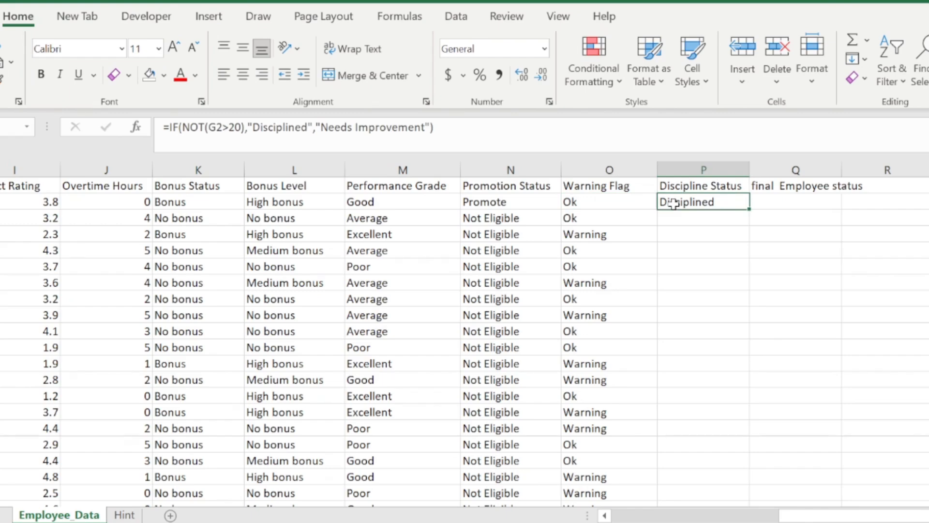
pyautogui.press('Left')
pyautogui.press('Left')
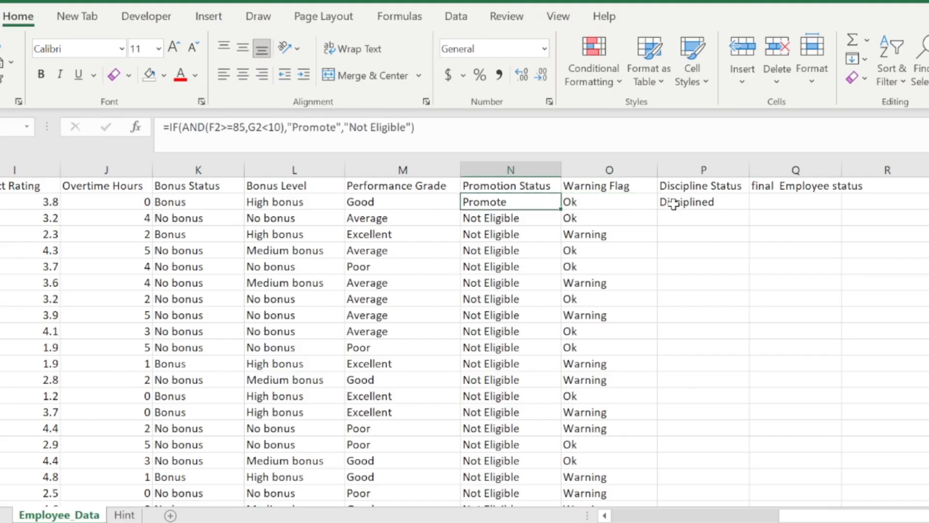
pyautogui.press('Right')
pyautogui.press('Right')
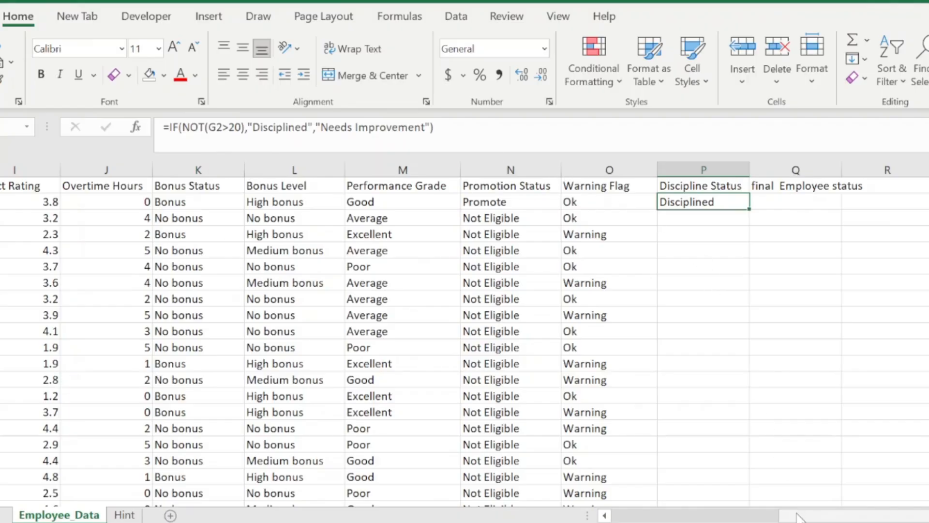
# Check the late minutes in G4 against the NOT condition and go back to the Discipline Status formula in P2
pyautogui.moveTo(796, 517); pyautogui.dragTo(740, 517)
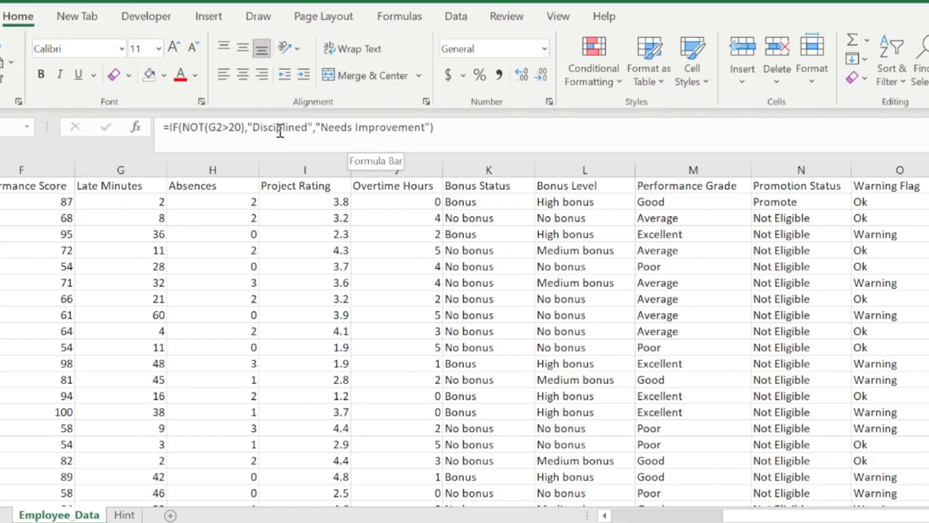
pyautogui.click(159, 237)
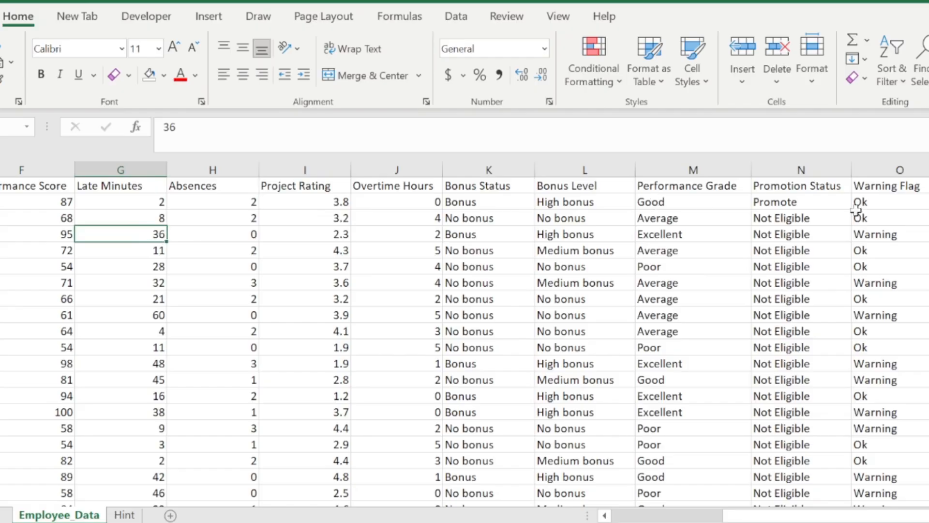
pyautogui.click(817, 203)
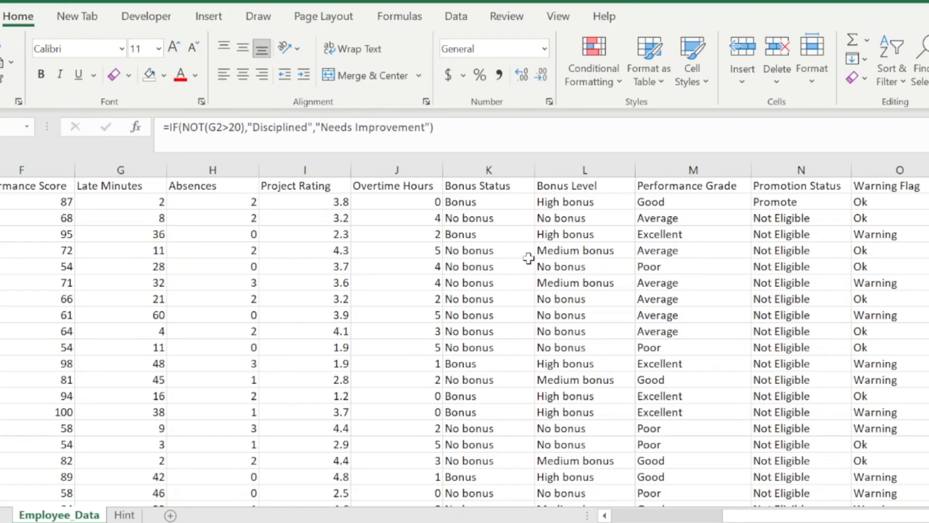
# Move along row 3 from its Bonus Status to the Warning Flag formula in O3
pyautogui.click(481, 222)
pyautogui.press('Right')
pyautogui.press('Right')
pyautogui.press('Right')
pyautogui.press('Right')
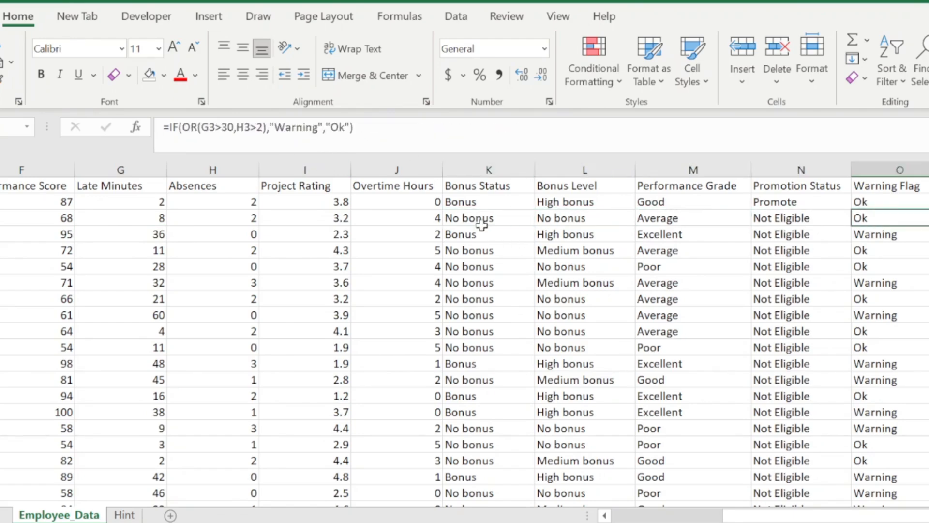
# Fill the Discipline Status formula from P2 down the rest of its column
pyautogui.press('Right')
pyautogui.press('Down')
pyautogui.press('Left')
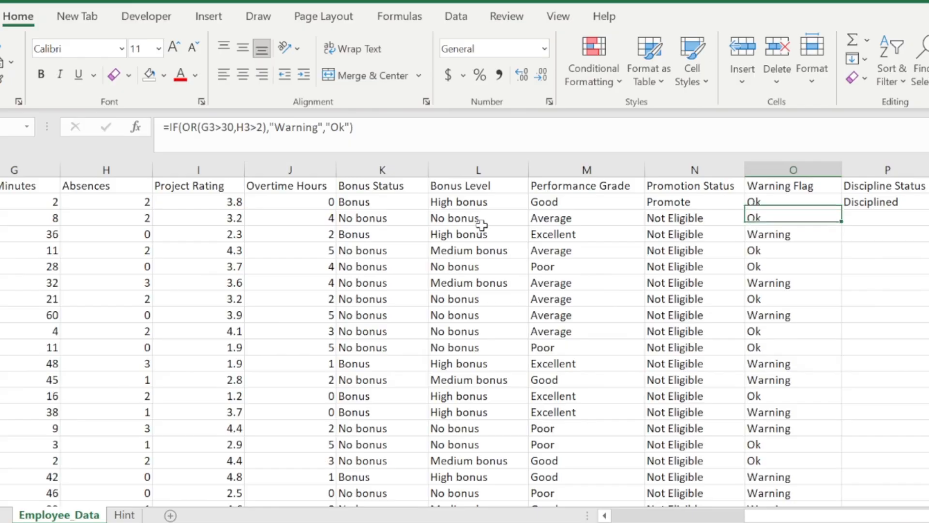
pyautogui.press('Up')
pyautogui.press('Right')
pyautogui.hscroll(1, 481, 224)
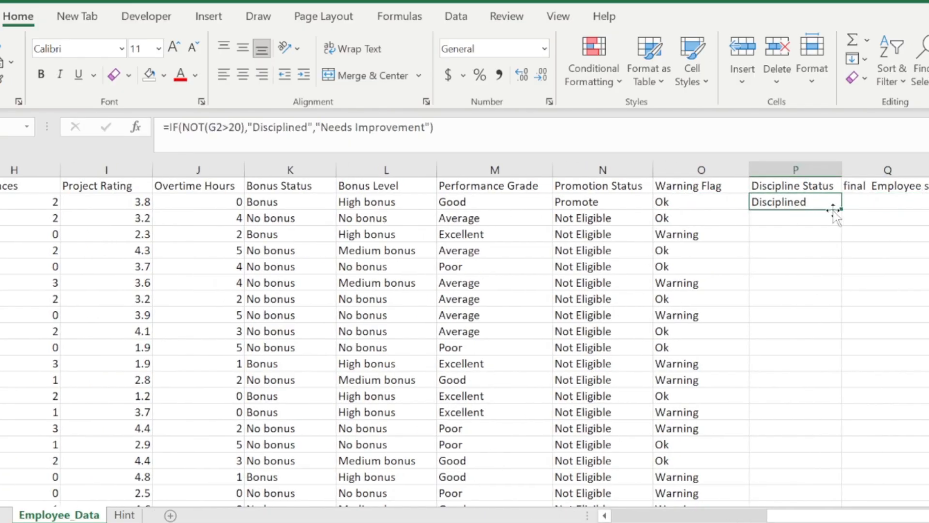
pyautogui.doubleClick(841, 209)
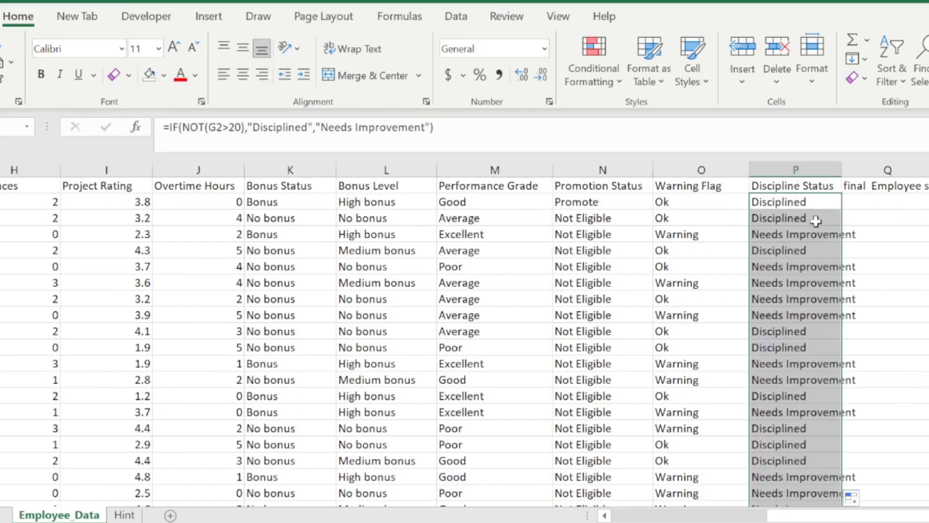
# Trace the Discipline Status result in P4 back to the late minutes in G4
pyautogui.click(800, 238)
pyautogui.press('Left')
pyautogui.press('Left')
pyautogui.press('Left')
pyautogui.press('Left')
pyautogui.press('Left')
pyautogui.press('Left')
pyautogui.press('Left')
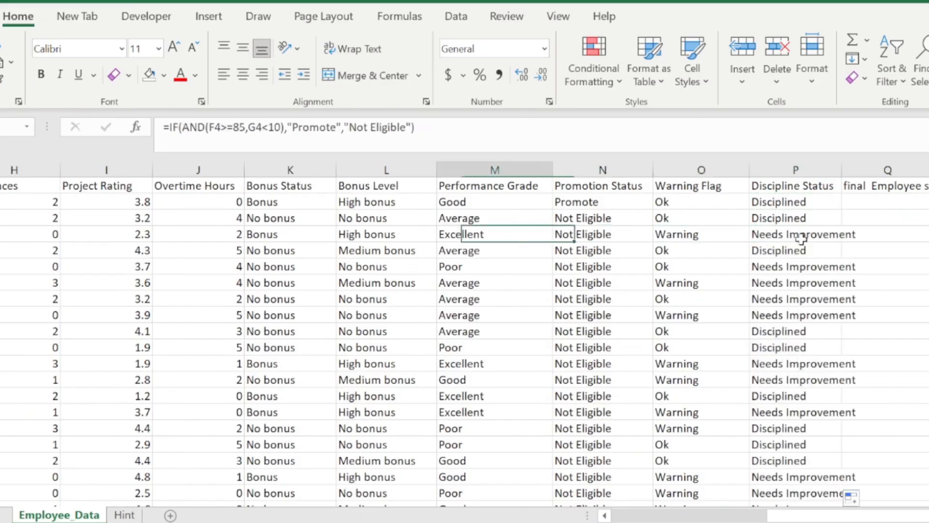
pyautogui.press('Left')
pyautogui.press('Left')
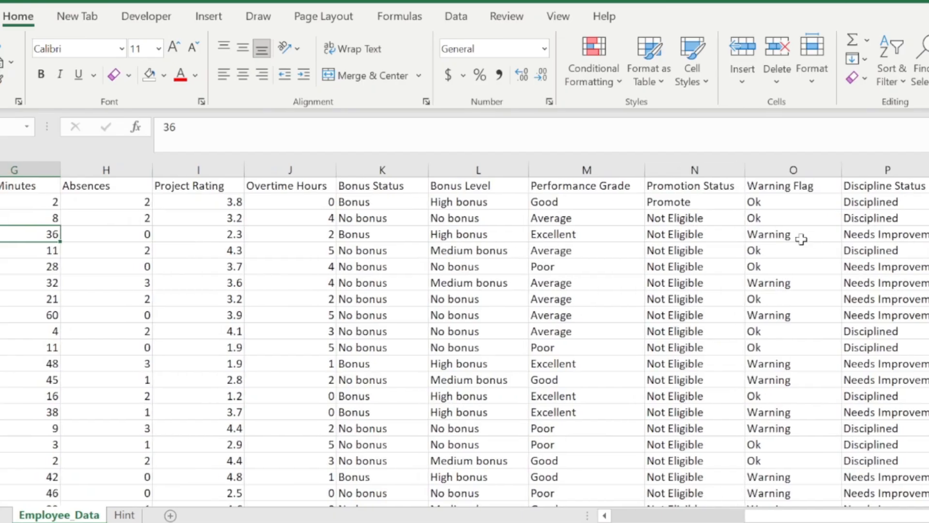
pyautogui.press('Right')
pyautogui.press('Left')
# Move along row 4 from the absences to the Warning Flag formula in O4 and on to its Discipline Status
pyautogui.press('Right')
pyautogui.press('Right')
pyautogui.press('Right')
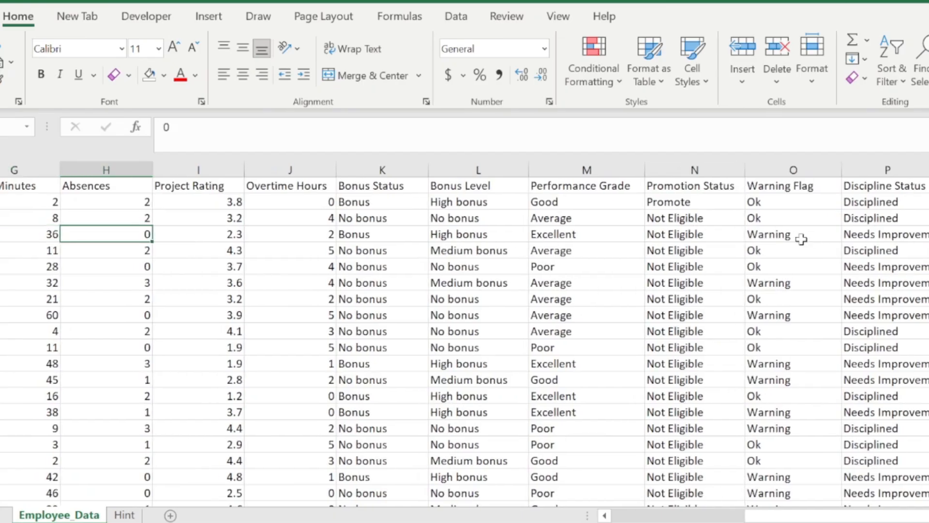
pyautogui.press('Right')
pyautogui.press('Right')
pyautogui.press('Right')
pyautogui.press('Right')
pyautogui.press('Right')
pyautogui.press('Right')
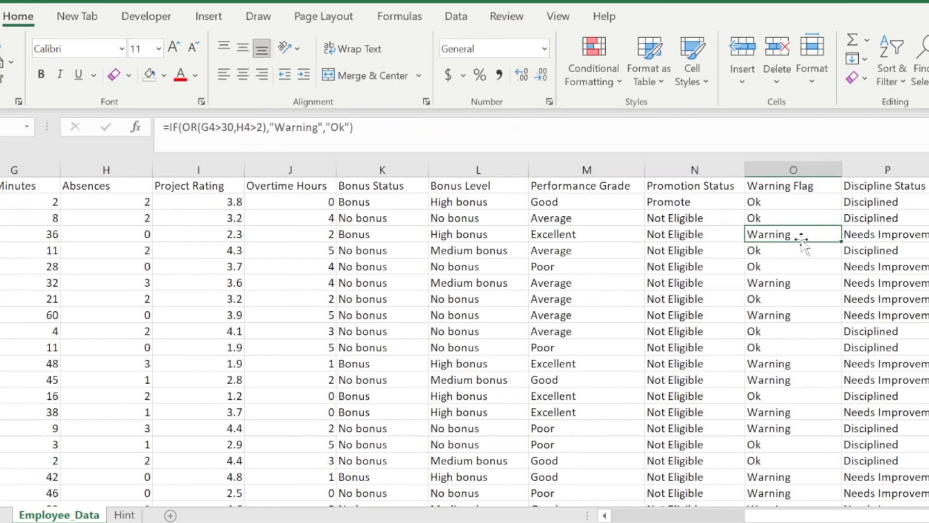
pyautogui.press('Right')
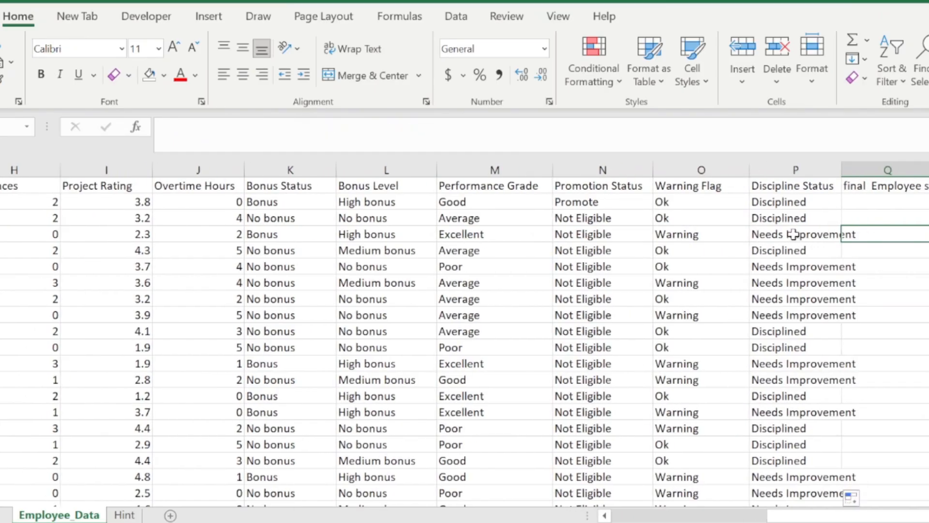
# Widen the Discipline Status column so that "Needs Improvement" fits inside its cells
pyautogui.click(794, 234)
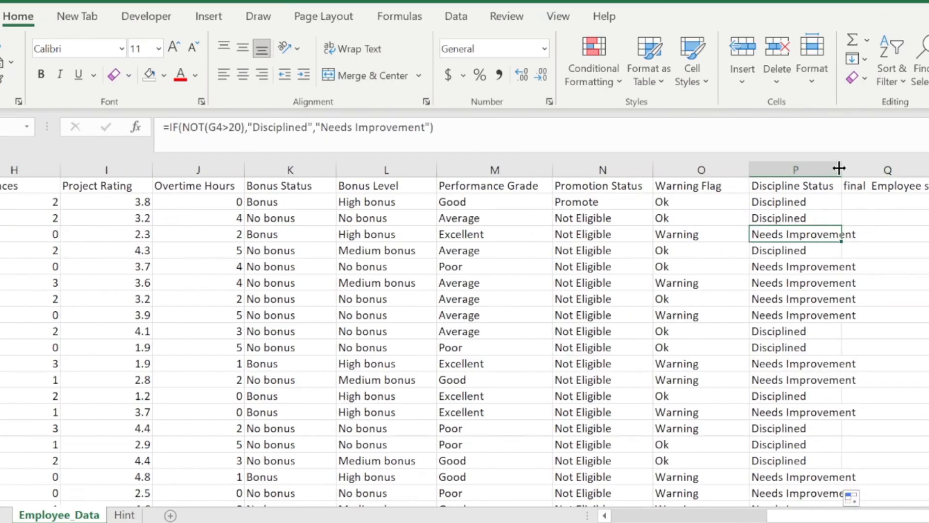
pyautogui.moveTo(839, 169); pyautogui.dragTo(849, 168)
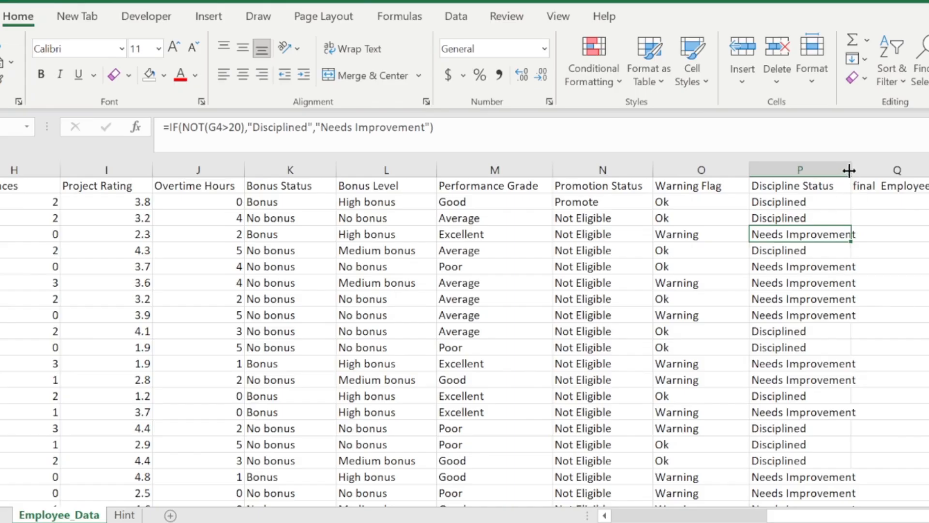
pyautogui.moveTo(848, 170); pyautogui.dragTo(862, 170)
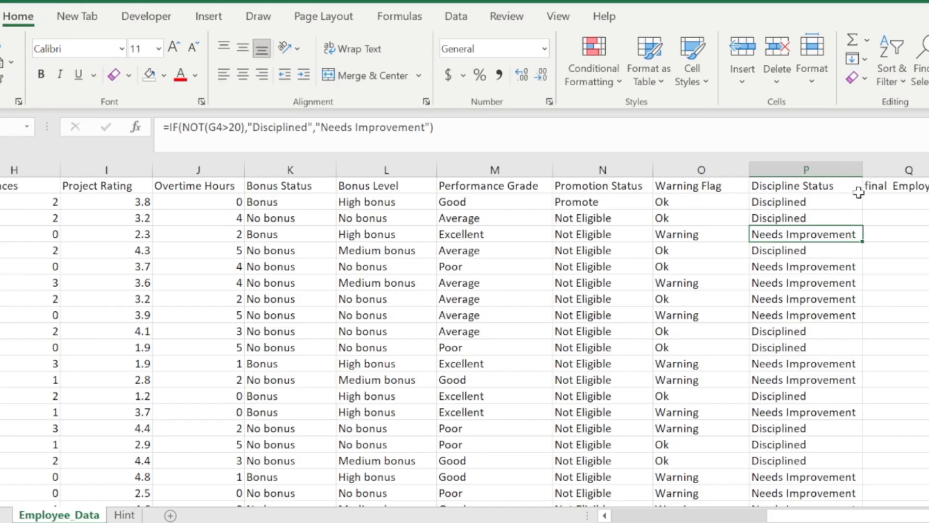
# Review the Discipline Status results at the end of the data, then return to the header row and bring the final Employee status column into view
pyautogui.doubleClick(850, 237)
pyautogui.press('Up')
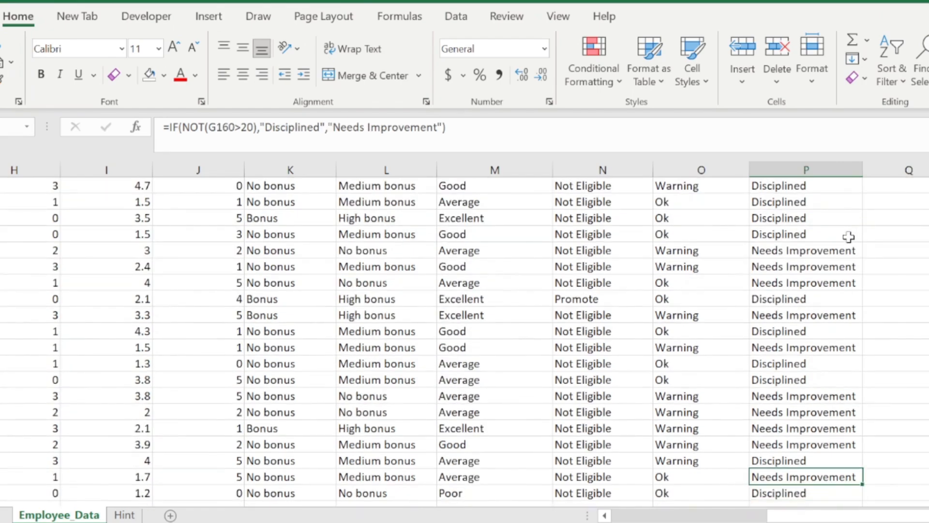
pyautogui.hotkey('ctrl', 'Up')
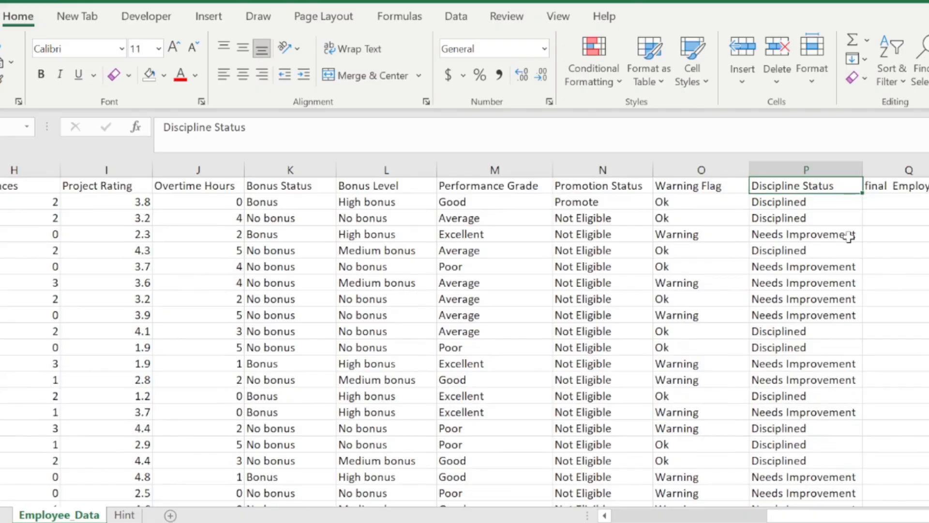
pyautogui.press('Right')
pyautogui.press('Right')
pyautogui.press('Right')
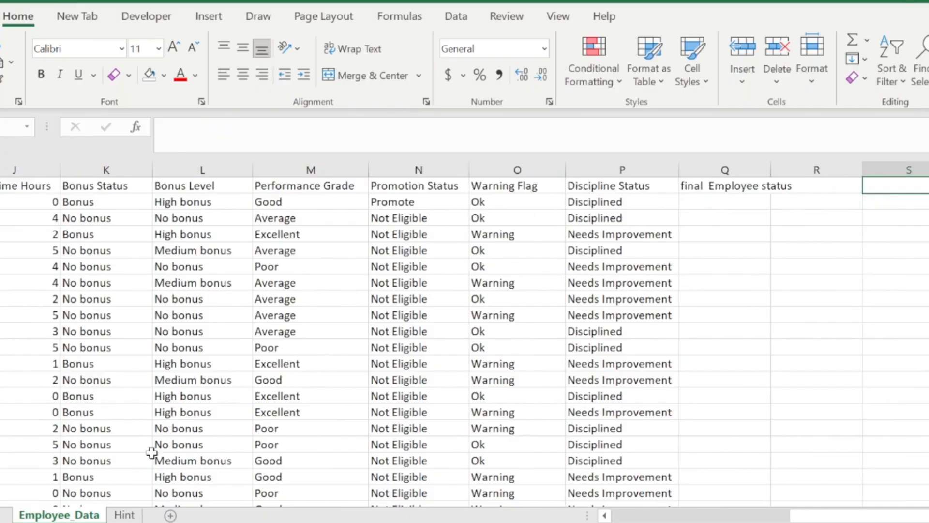
# Read the COMBINED LOGIC hint on the Hint sheet and return to the Discipline Status header on Employee_Data
pyautogui.click(125, 515)
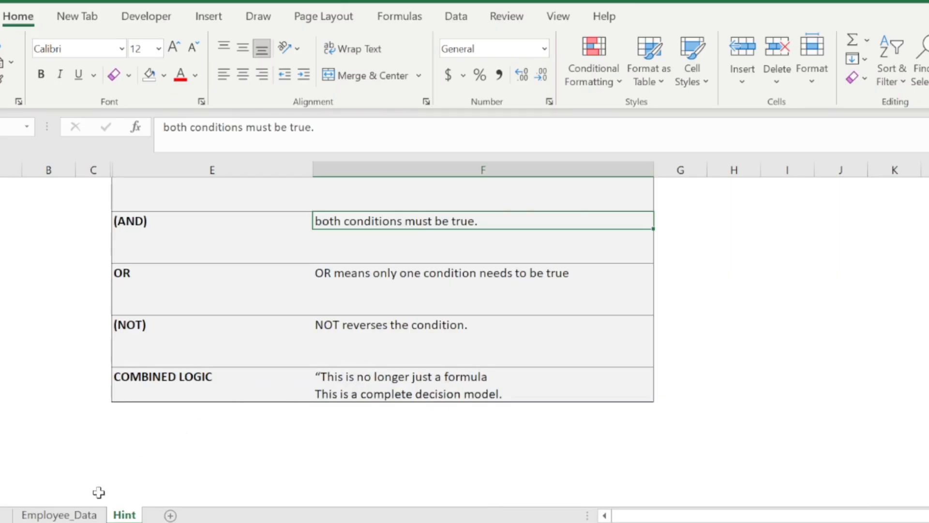
pyautogui.click(77, 517)
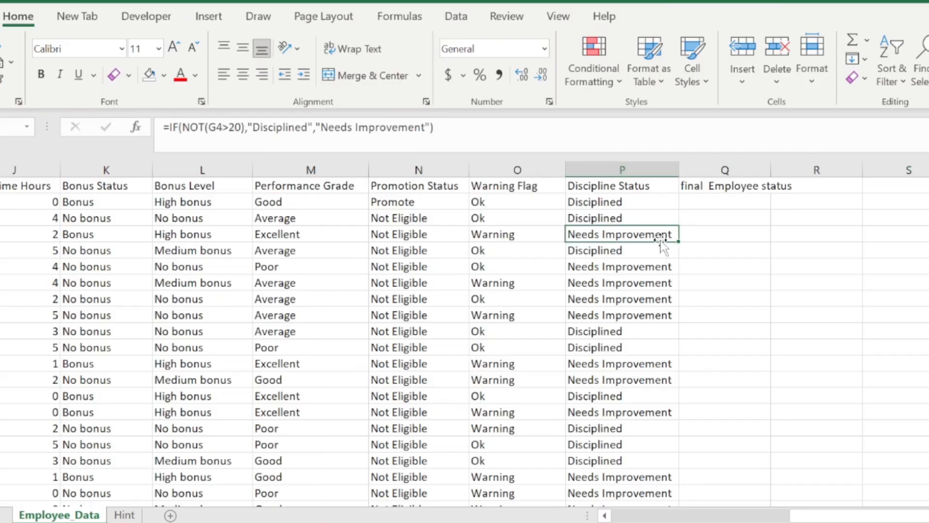
pyautogui.press('Up')
pyautogui.press('Up')
pyautogui.press('Up')
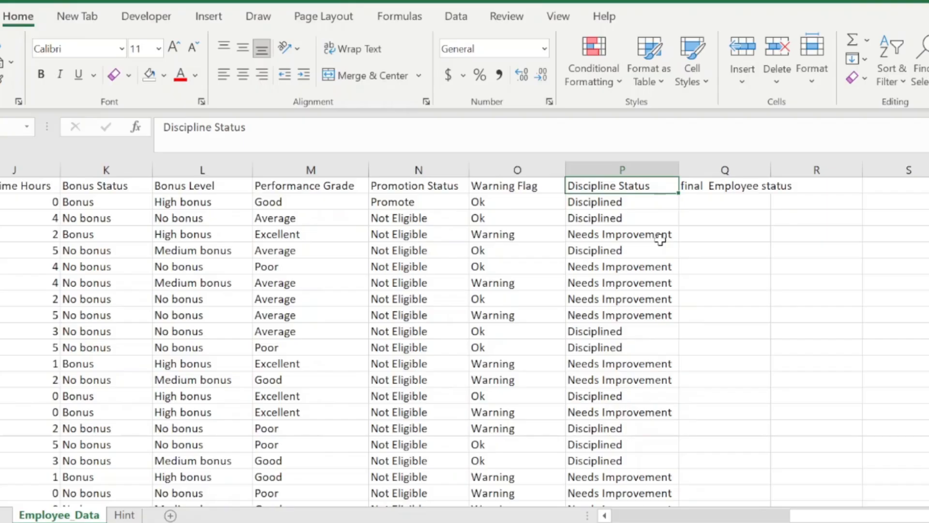
# Widen the Discipline Status column a little more and start an IF formula with a nested AND in Q2
pyautogui.click(698, 202)
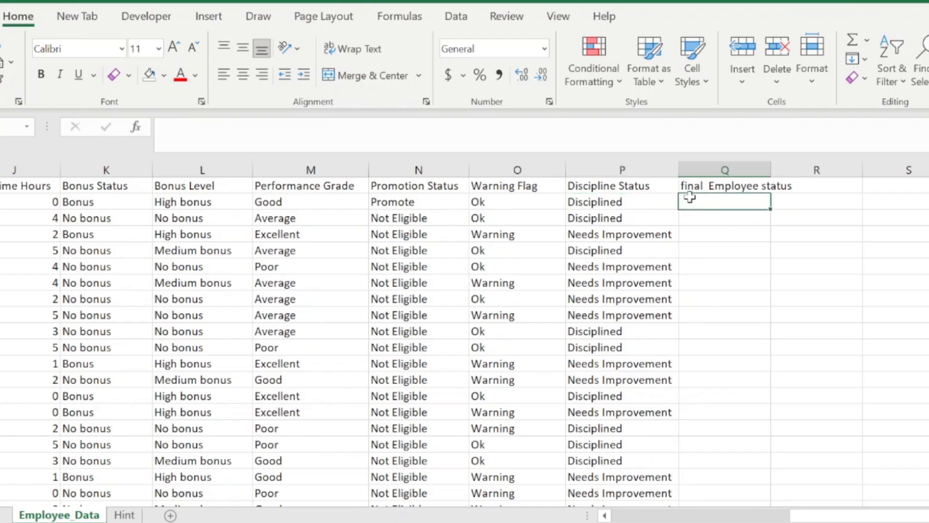
pyautogui.moveTo(675, 170); pyautogui.dragTo(705, 174)
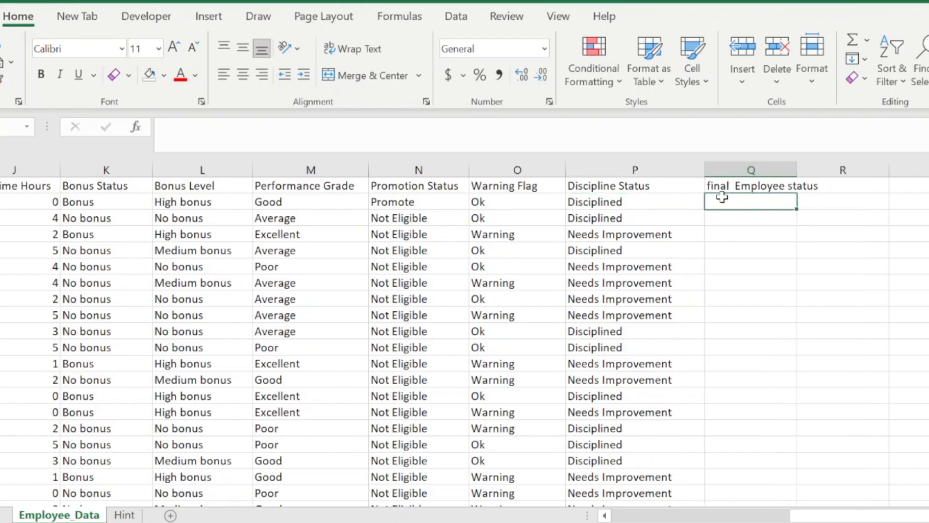
pyautogui.write('=if')
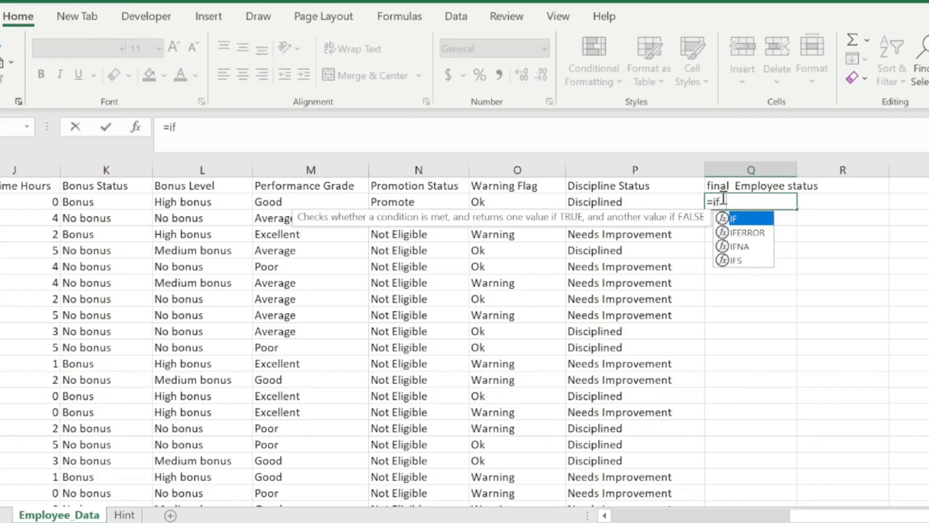
pyautogui.press('Tab')
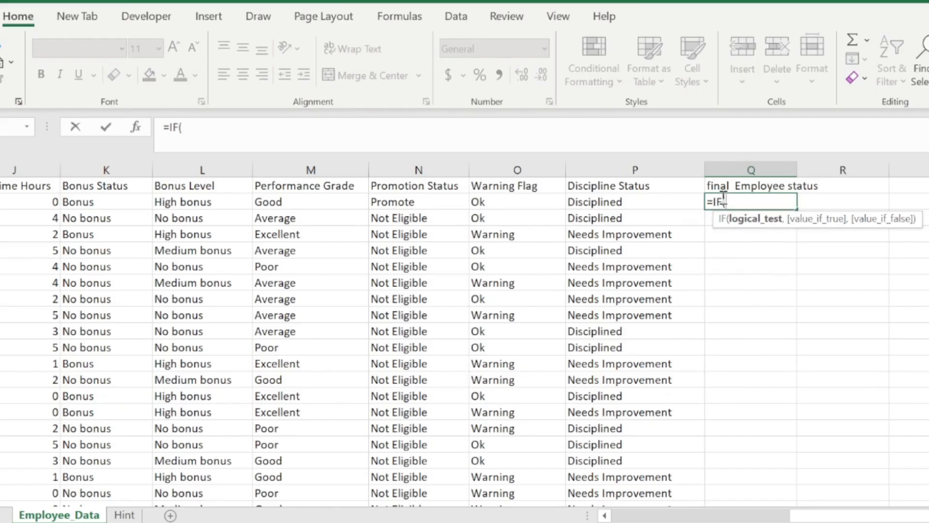
pyautogui.write('and')
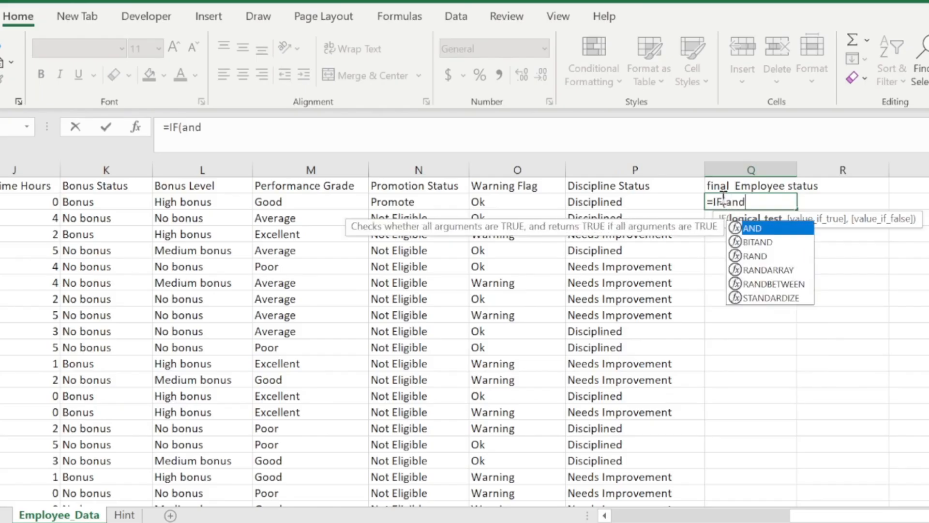
pyautogui.press('Tab')
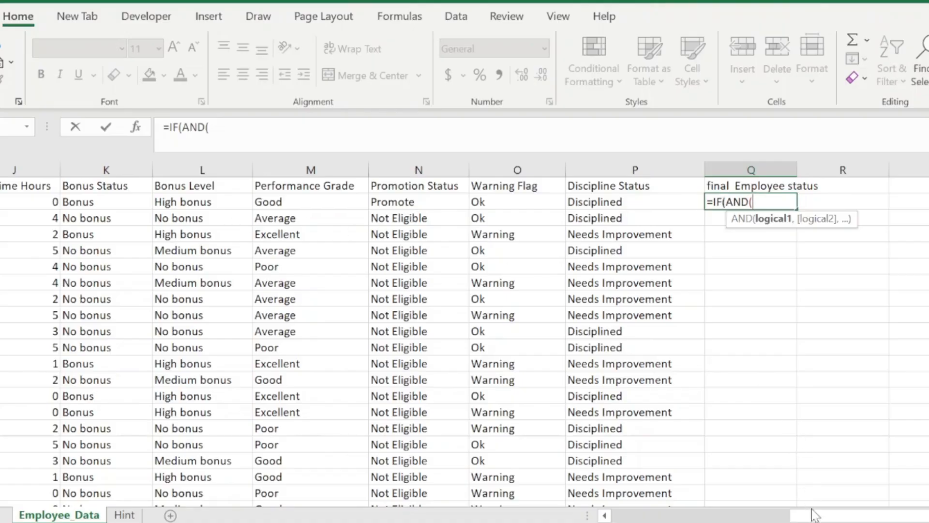
# Enter F2>=85 and G2<10 as the first two AND conditions of the final Employee status formula
pyautogui.moveTo(813, 515); pyautogui.dragTo(739, 520)
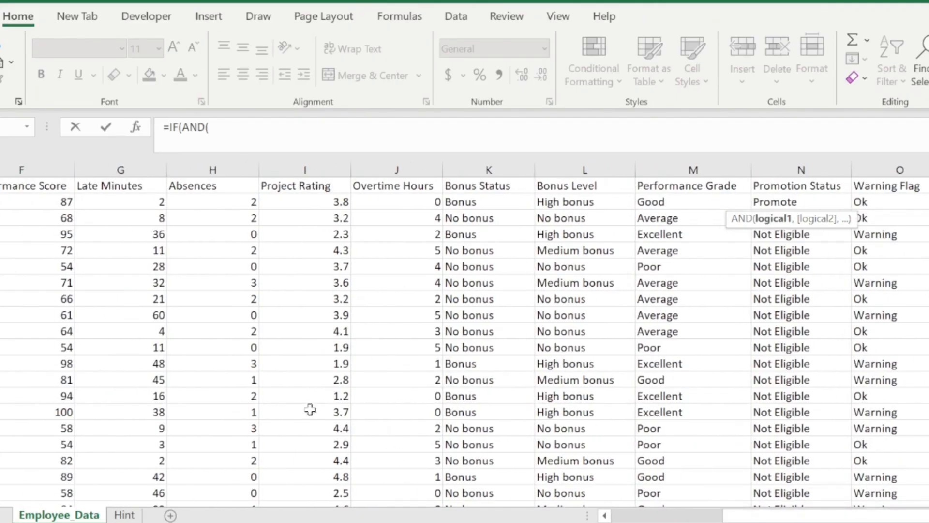
pyautogui.click(48, 206)
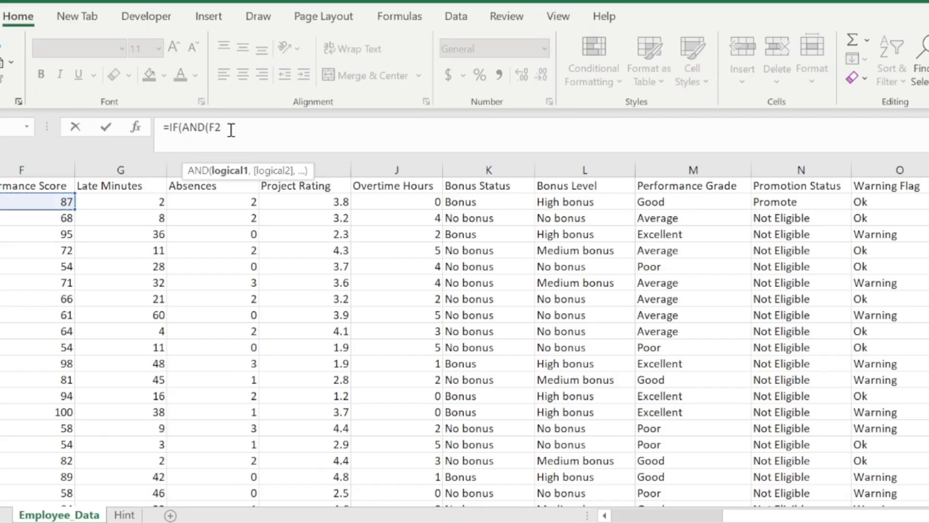
pyautogui.write('>8')
pyautogui.write('85')
pyautogui.write(',')
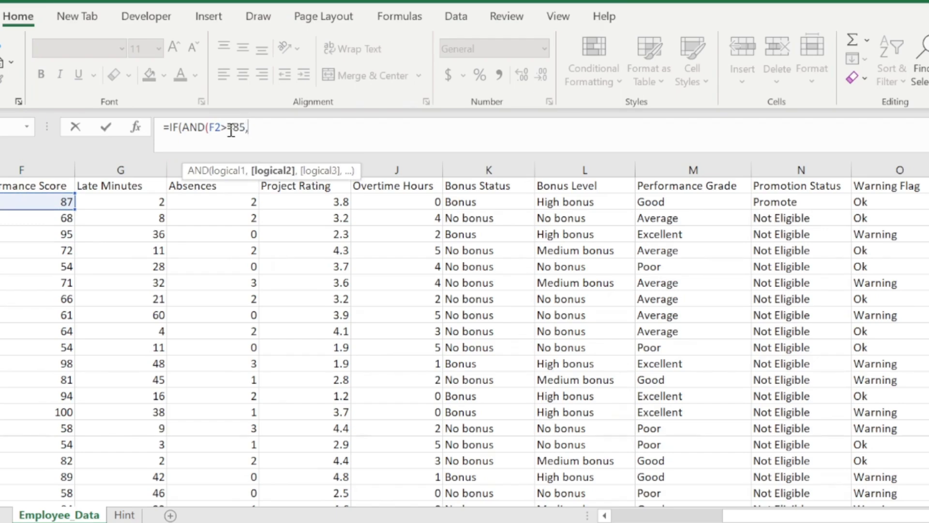
pyautogui.click(122, 205)
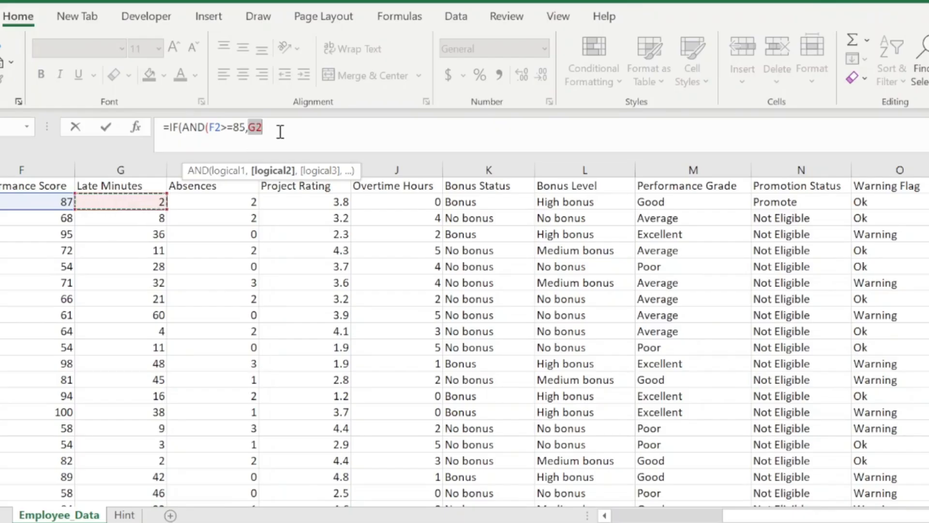
pyautogui.write('<')
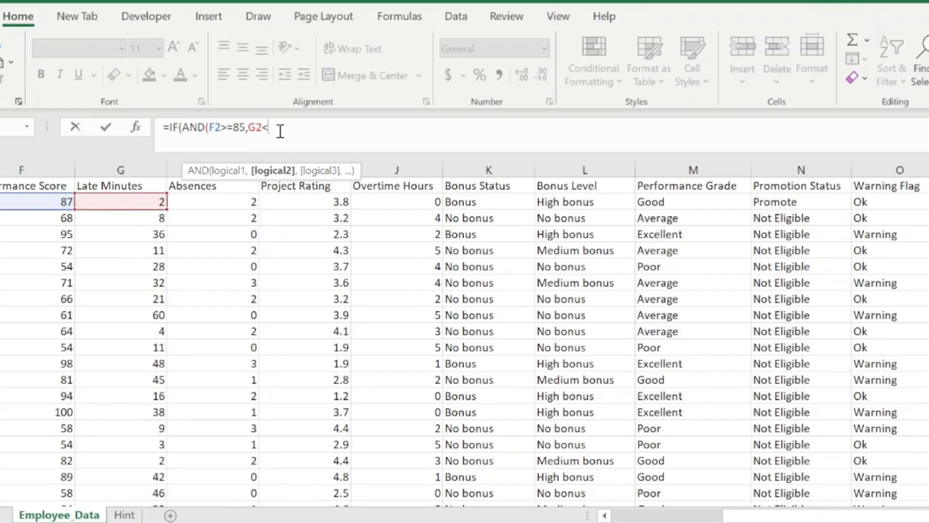
pyautogui.write('10,')
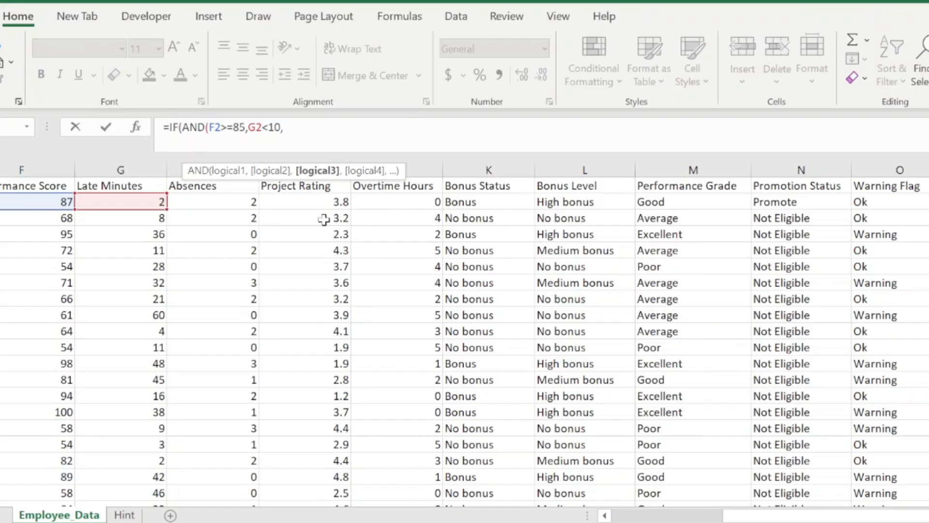
# Add H2=0 as the third condition and close the AND part of the formula
pyautogui.moveTo(747, 516); pyautogui.dragTo(680, 519)
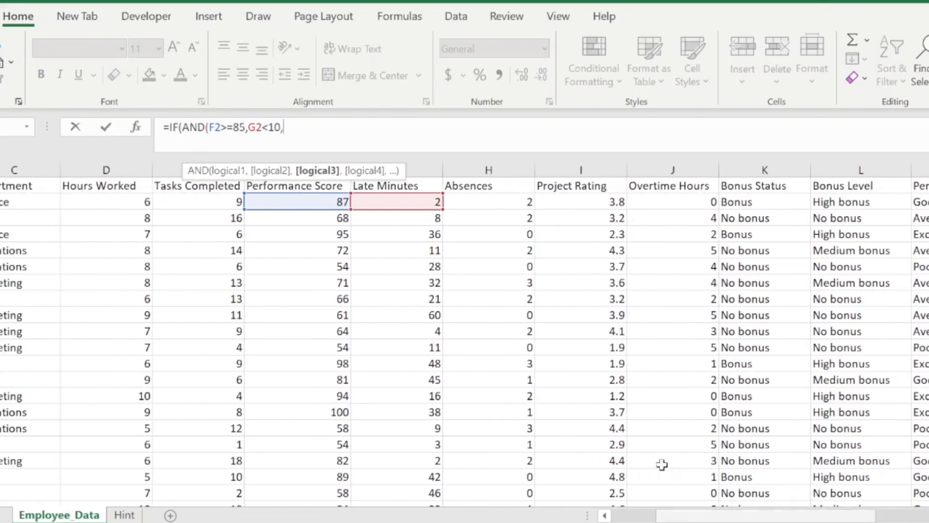
pyautogui.click(500, 202)
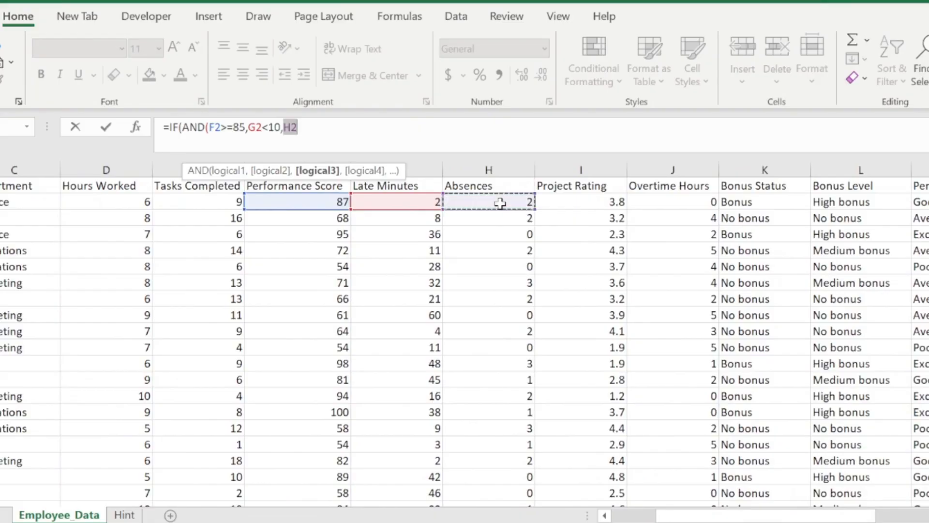
pyautogui.click(357, 138)
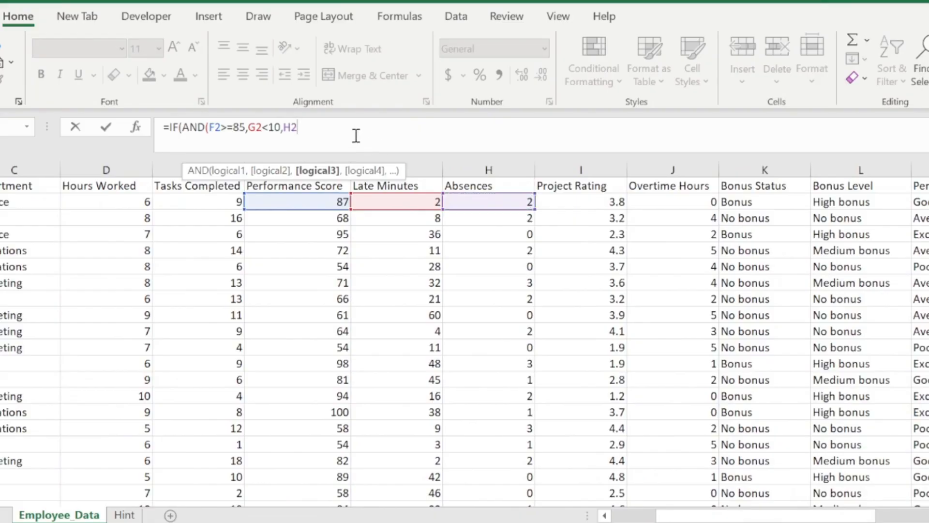
pyautogui.write('=0)')
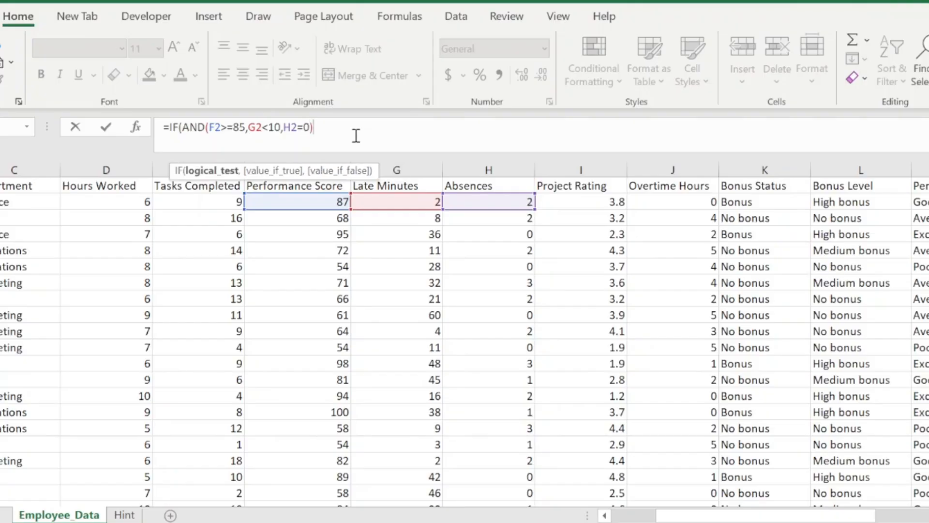
# Enter "Top performer" as the formula's true result, followed by the separator for the false result
pyautogui.write(',')
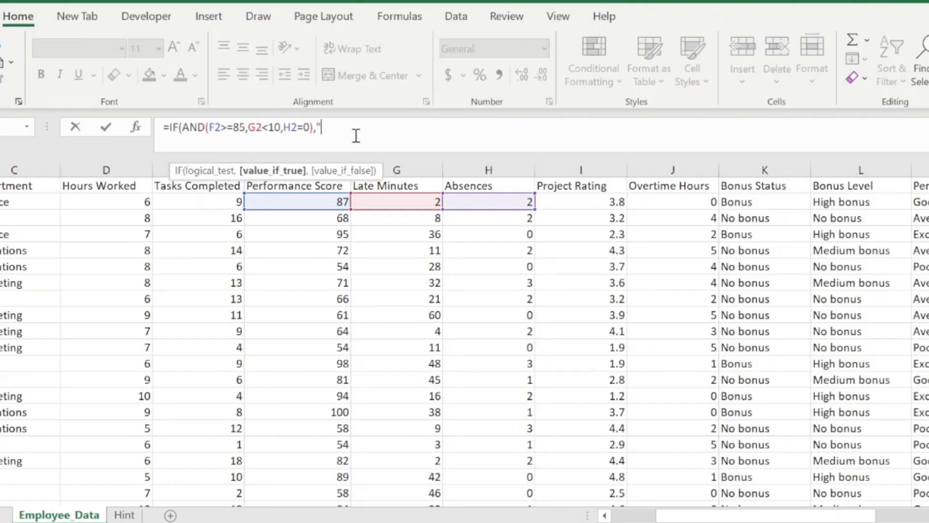
pyautogui.write('"Tpo')
pyautogui.press('BackSpace')
pyautogui.press('BackSpace')
pyautogui.write('op performer",')
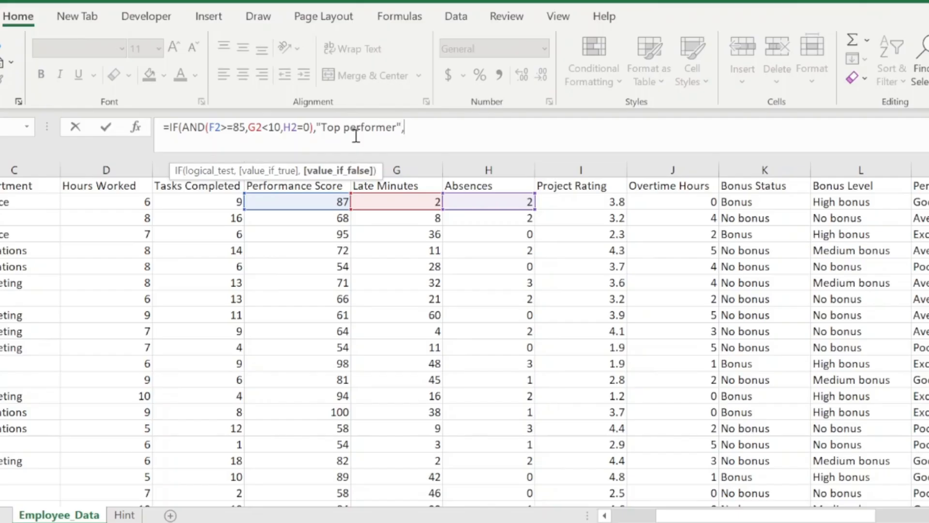
# Nest an IF with an OR test as the formula's false result and enter F2<60 as the first OR condition
pyautogui.write('if')
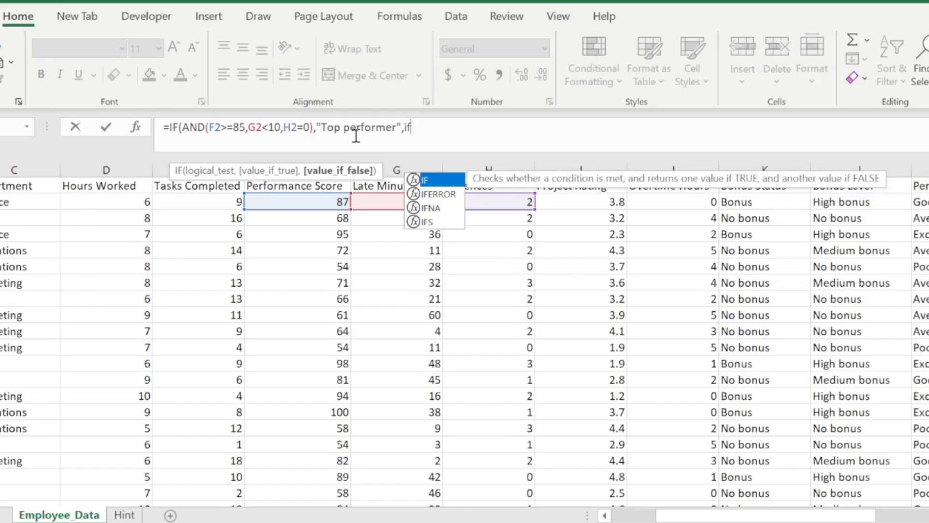
pyautogui.press('Tab')
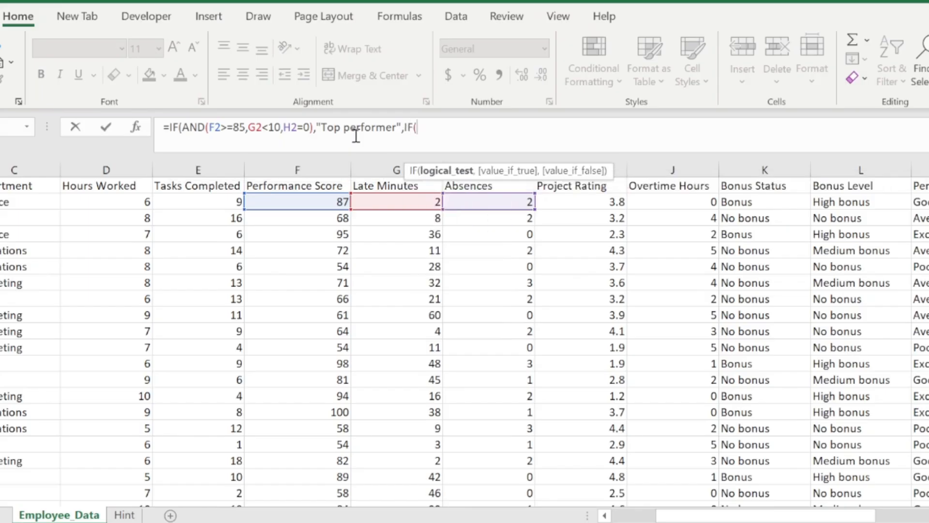
pyautogui.write('or')
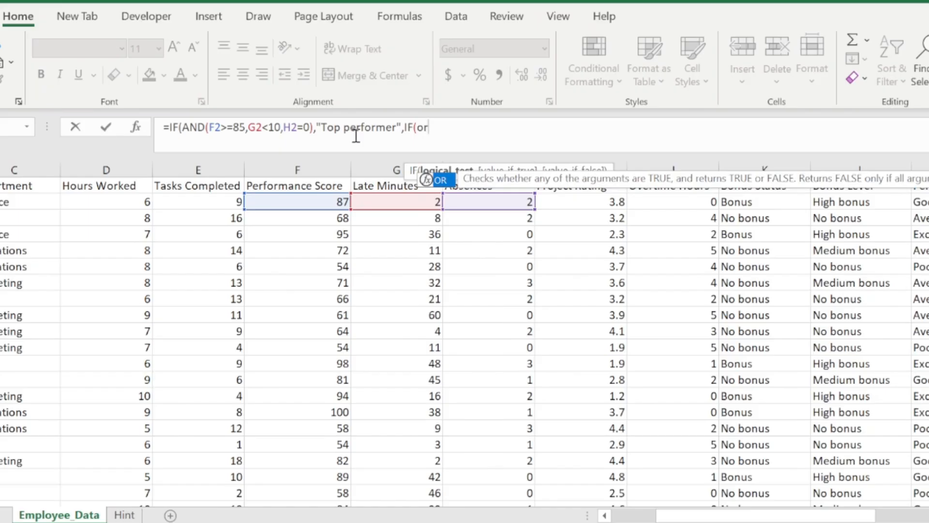
pyautogui.press('Tab')
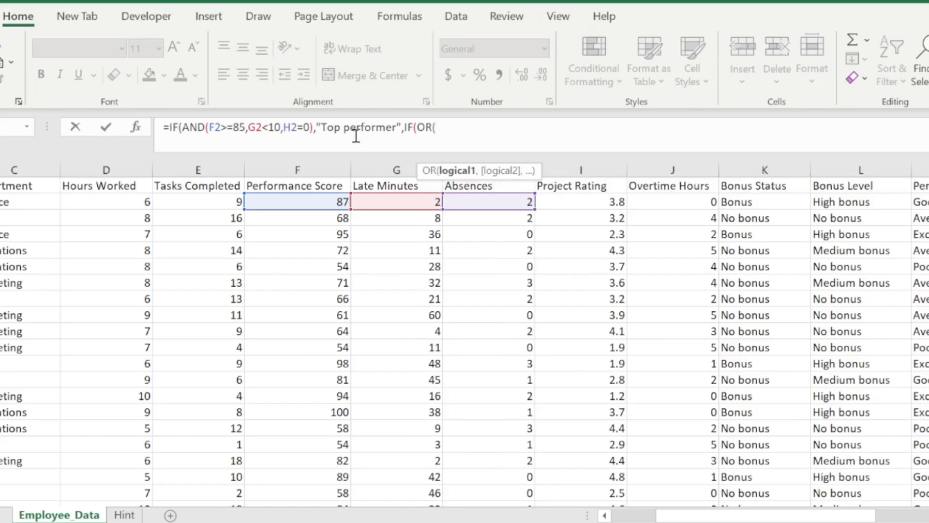
pyautogui.click(284, 201)
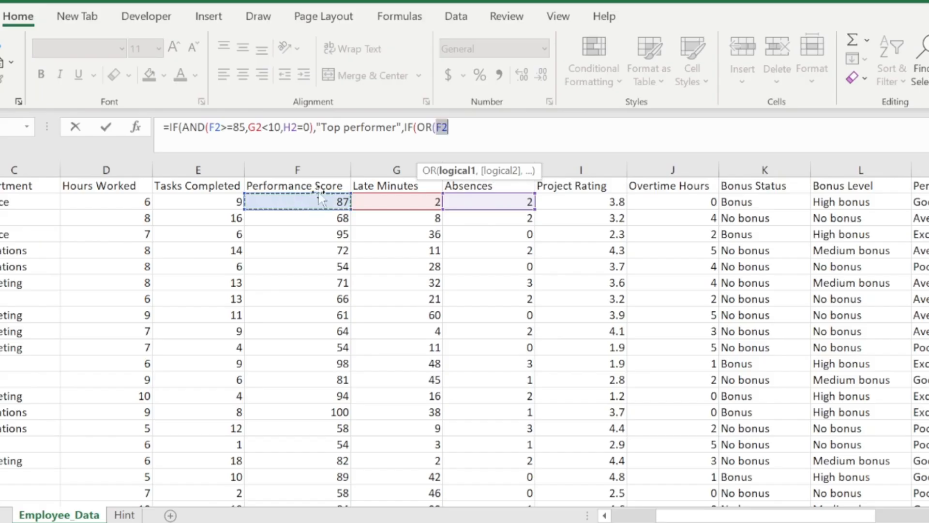
pyautogui.click(460, 136)
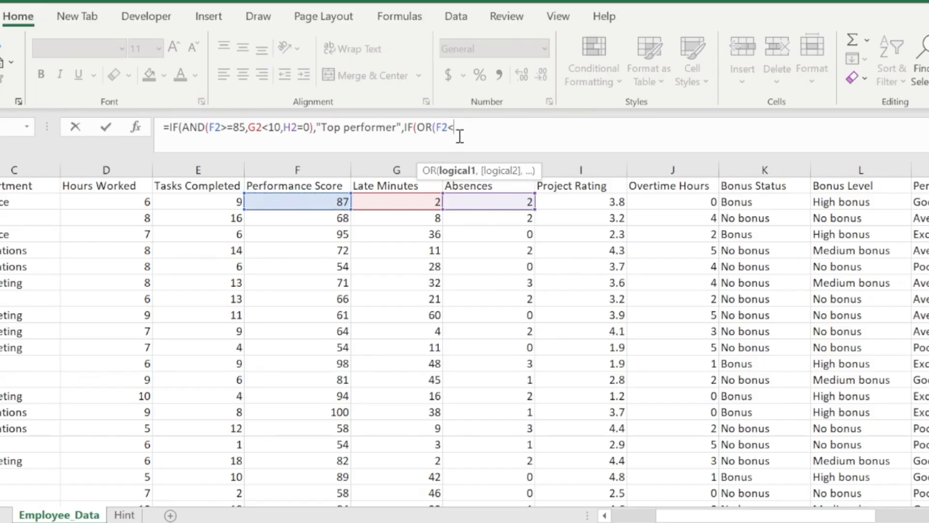
pyautogui.write('<60,')
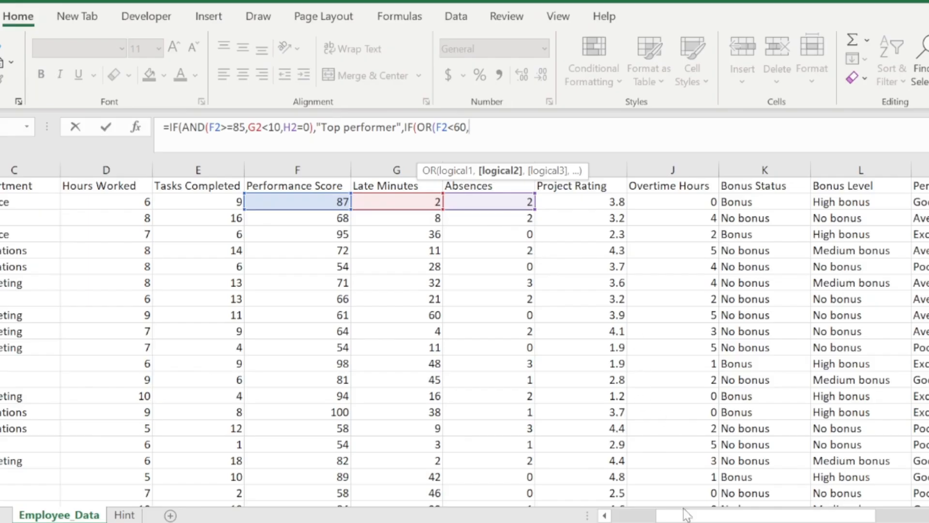
# Add H2>2 as the second OR condition and close the OR part, followed by the separator for the true result
pyautogui.moveTo(687, 516); pyautogui.dragTo(703, 519)
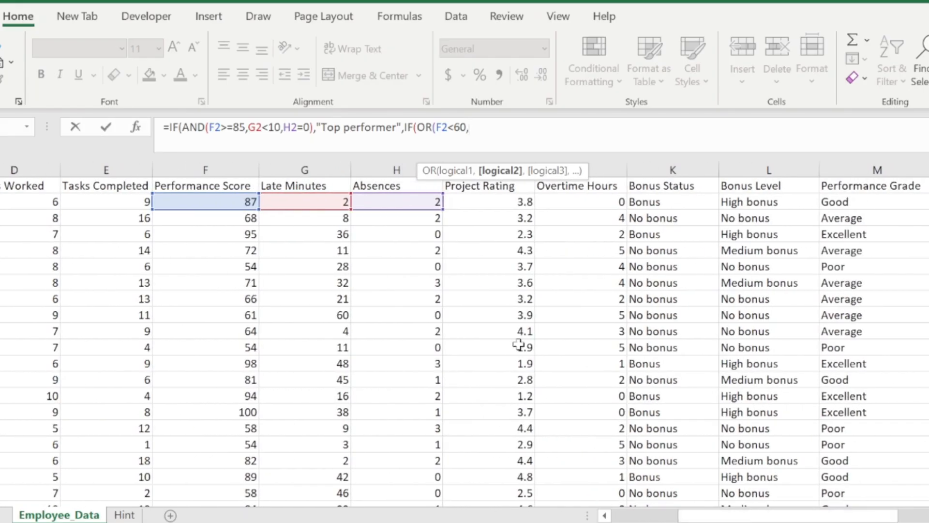
pyautogui.click(394, 202)
pyautogui.click(496, 139)
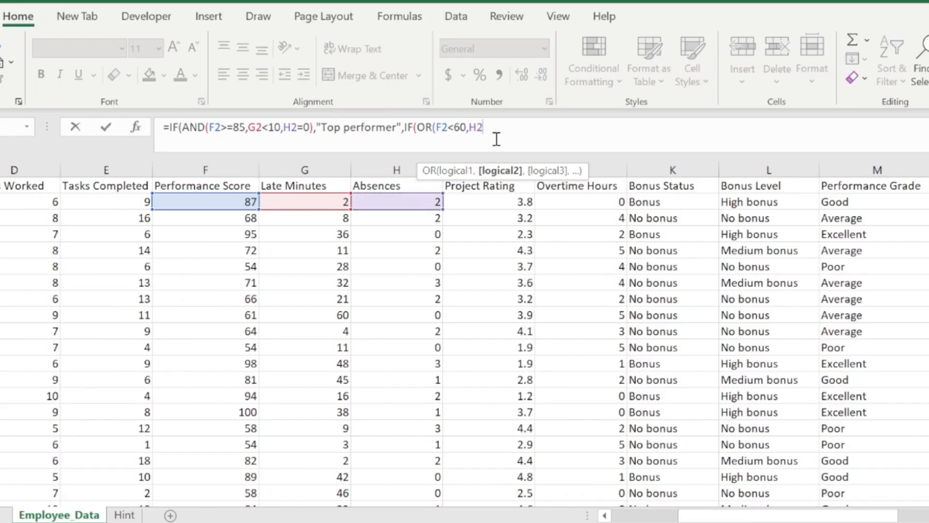
pyautogui.write('>2), ')
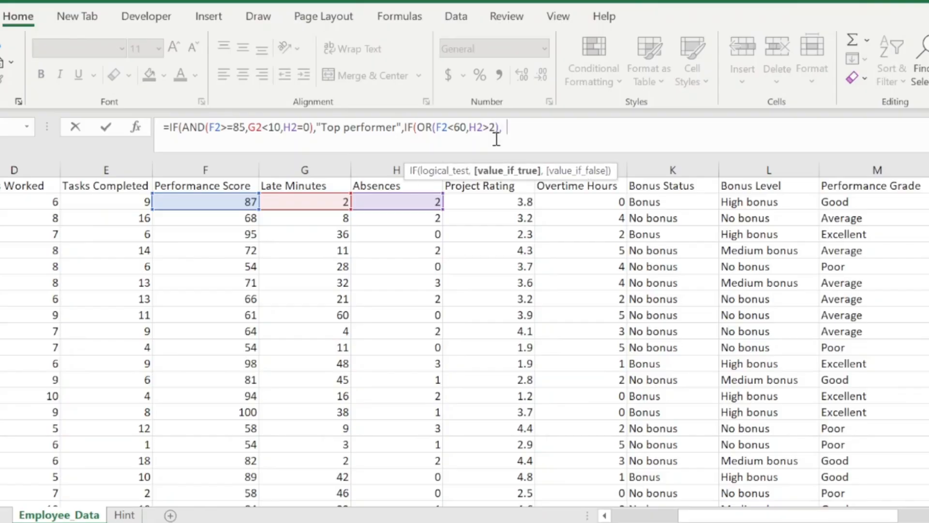
# Enter "At risk" as the nested IF's true result and begin its false result with "Average"
pyautogui.write('A ')
pyautogui.write(' risk","')
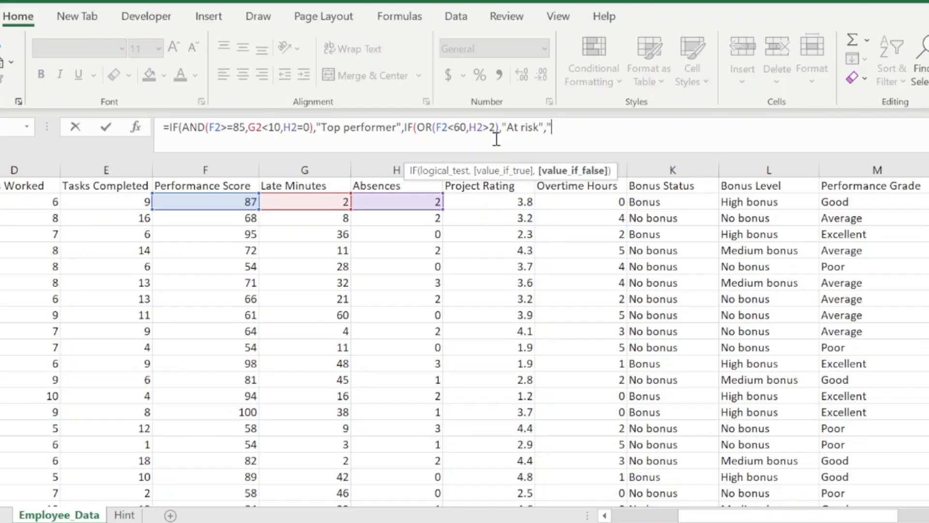
pyautogui.write('Averag')
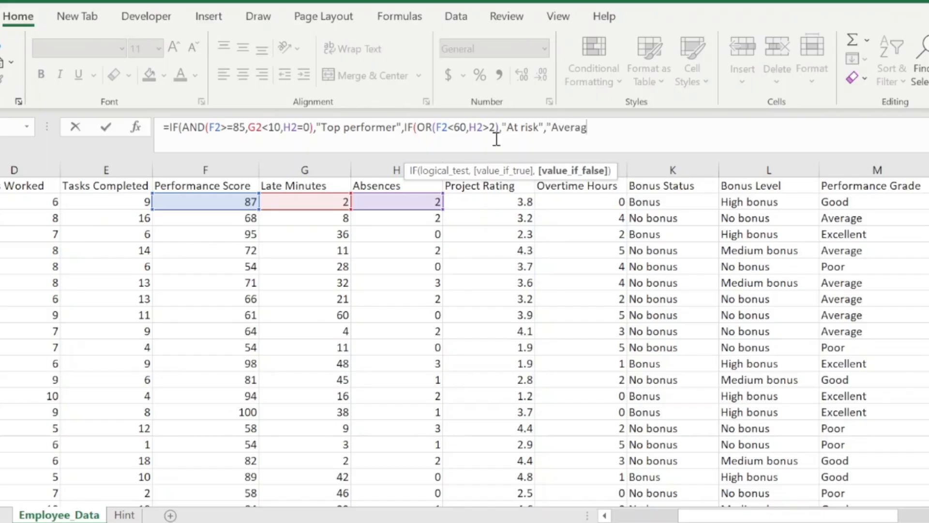